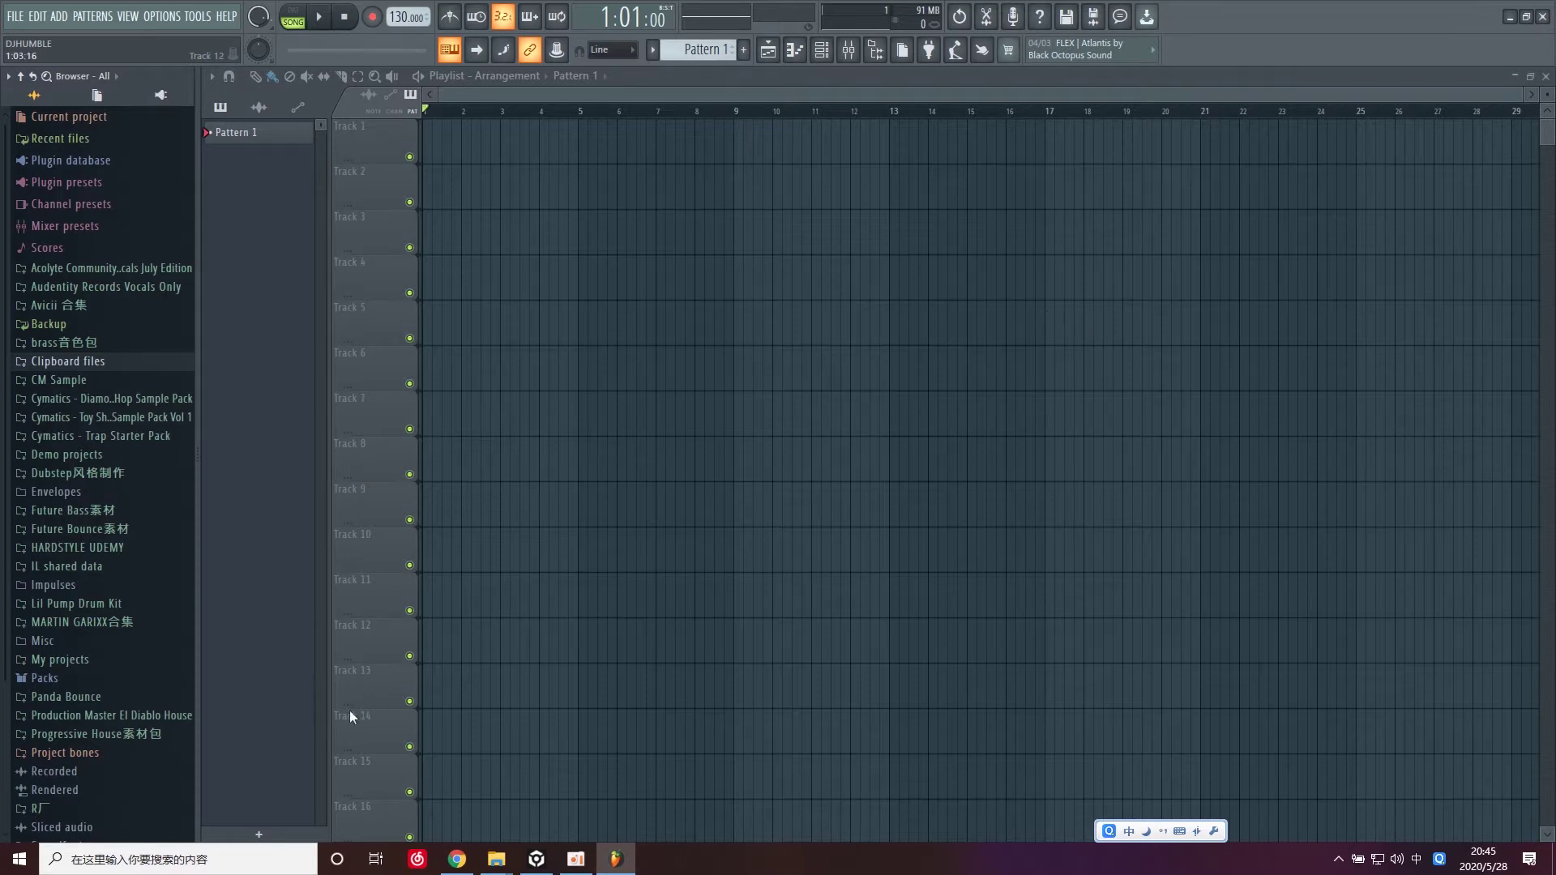
Step: Open the plugin manager, start a plugin scan with Verify plugins enabled, and abort it
{"action": "left_click", "coordinate": [162, 16]}
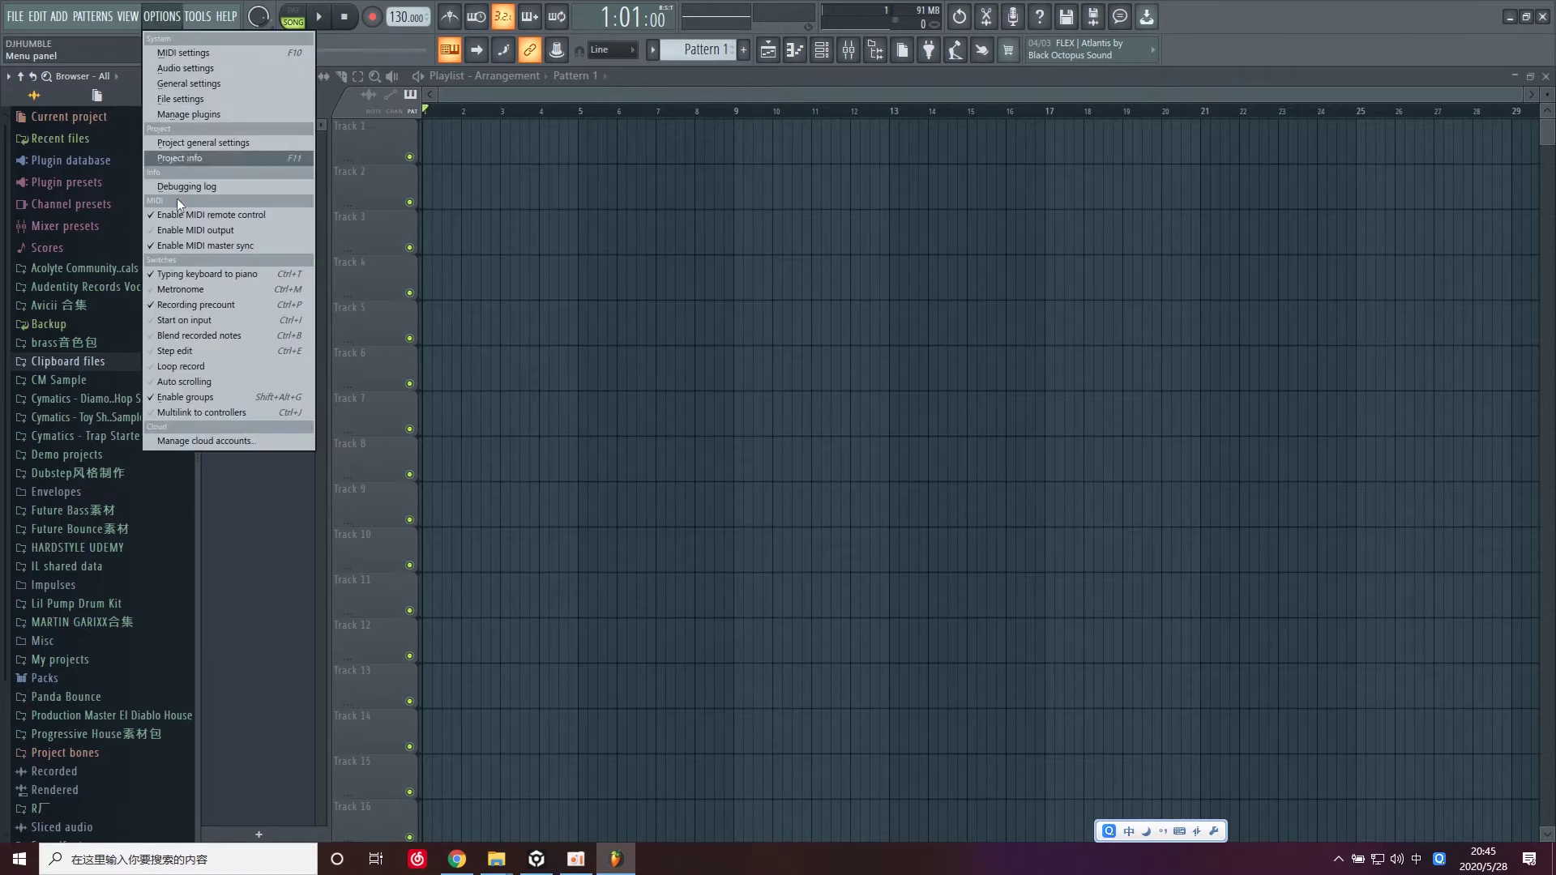
{"action": "left_click", "coordinate": [238, 113]}
{"action": "left_click_drag", "start_coordinate": [378, 12], "coordinate": [760, 297]}
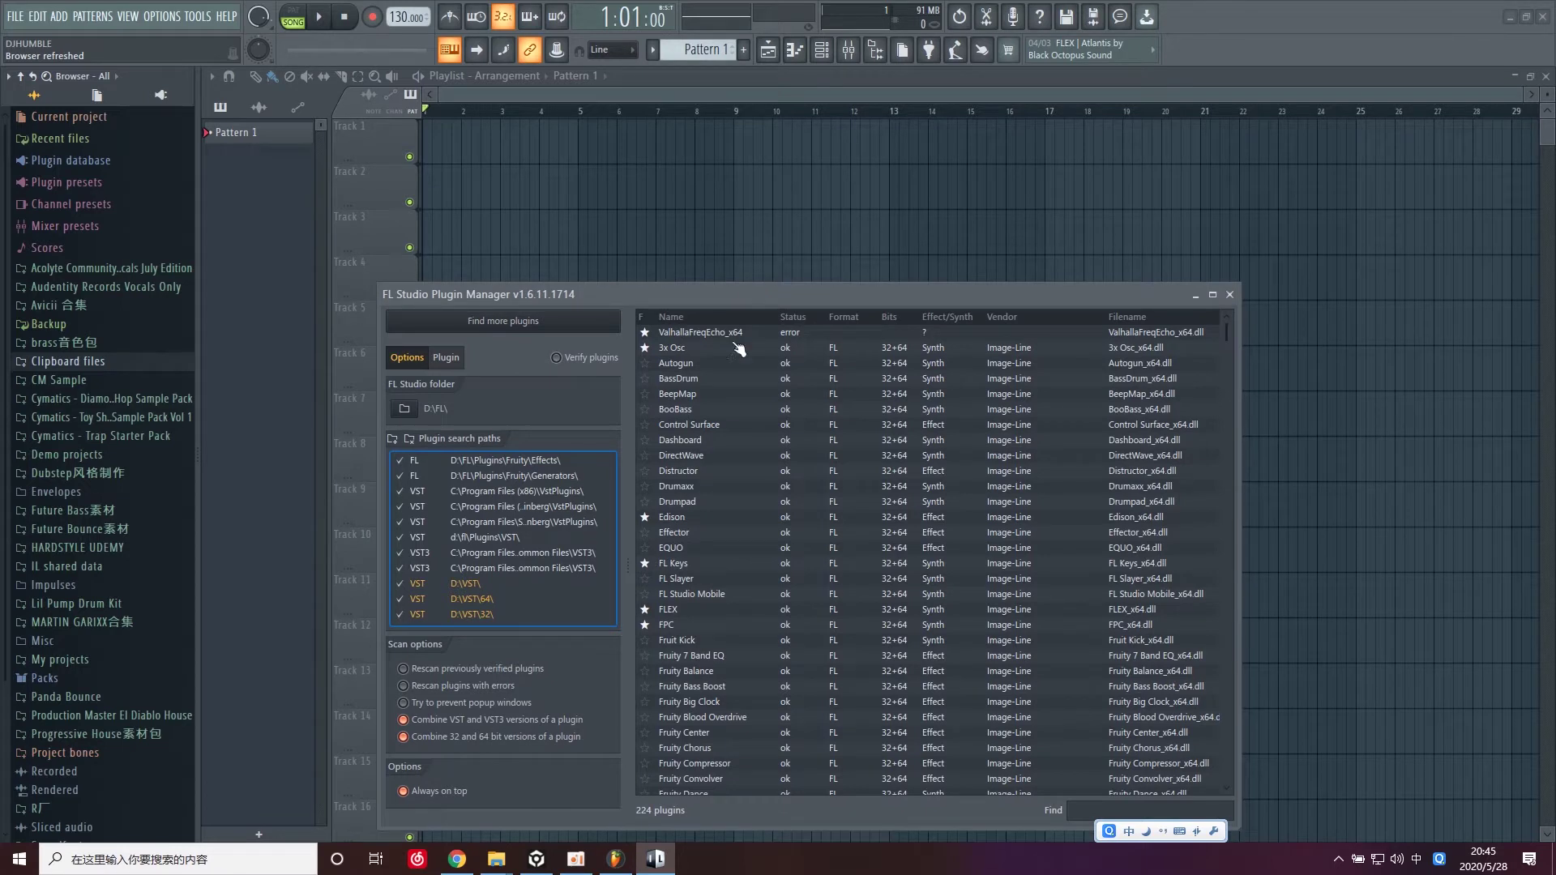
{"action": "left_click", "coordinate": [608, 360]}
{"action": "left_click", "coordinate": [570, 329]}
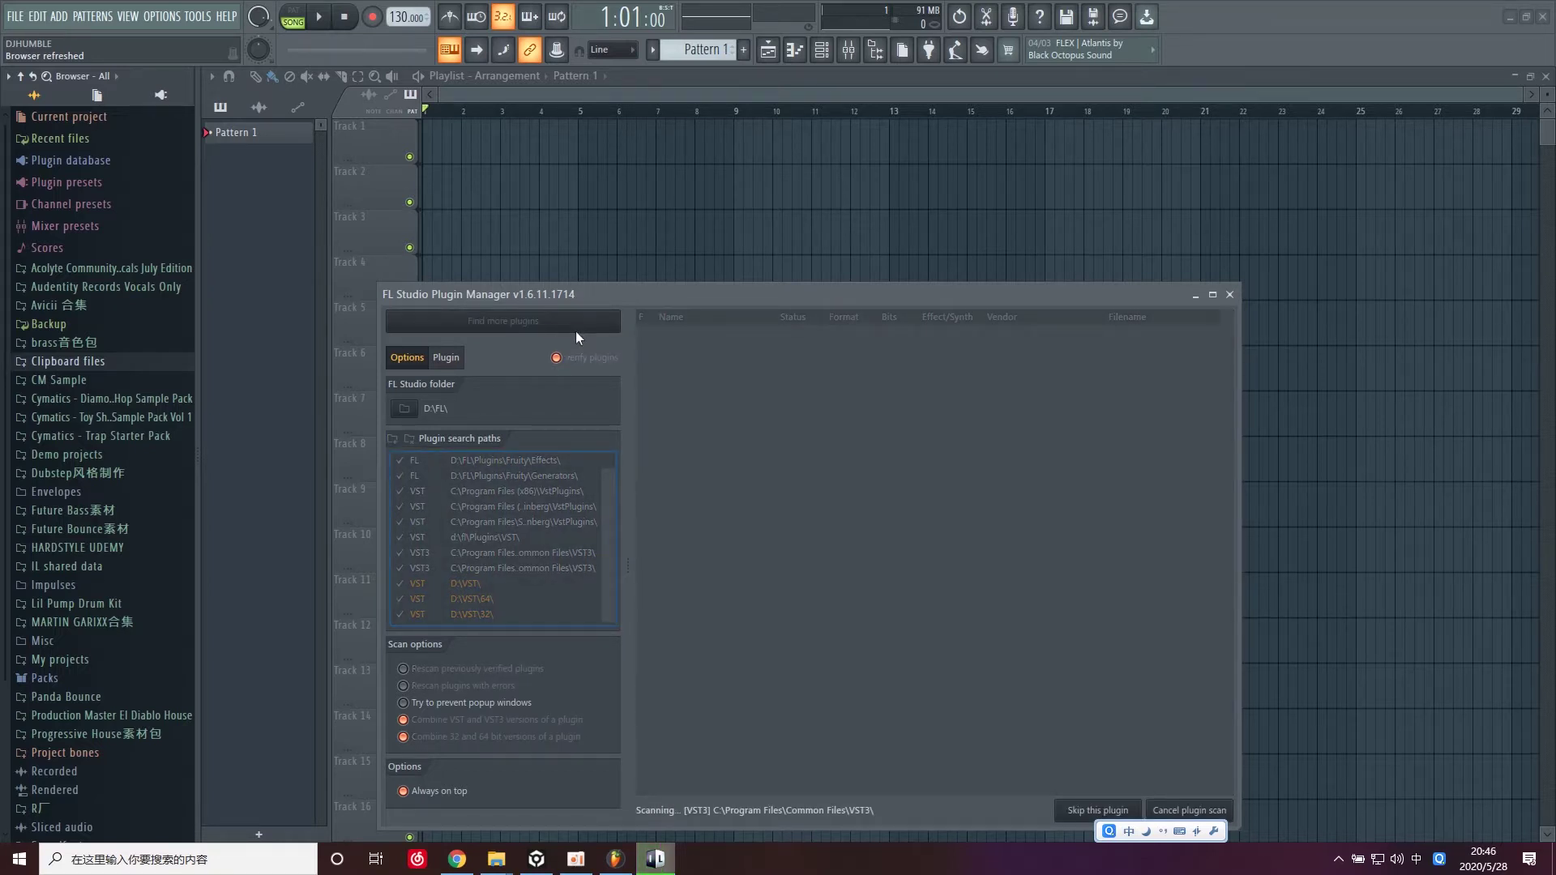
{"action": "left_click", "coordinate": [1228, 294]}
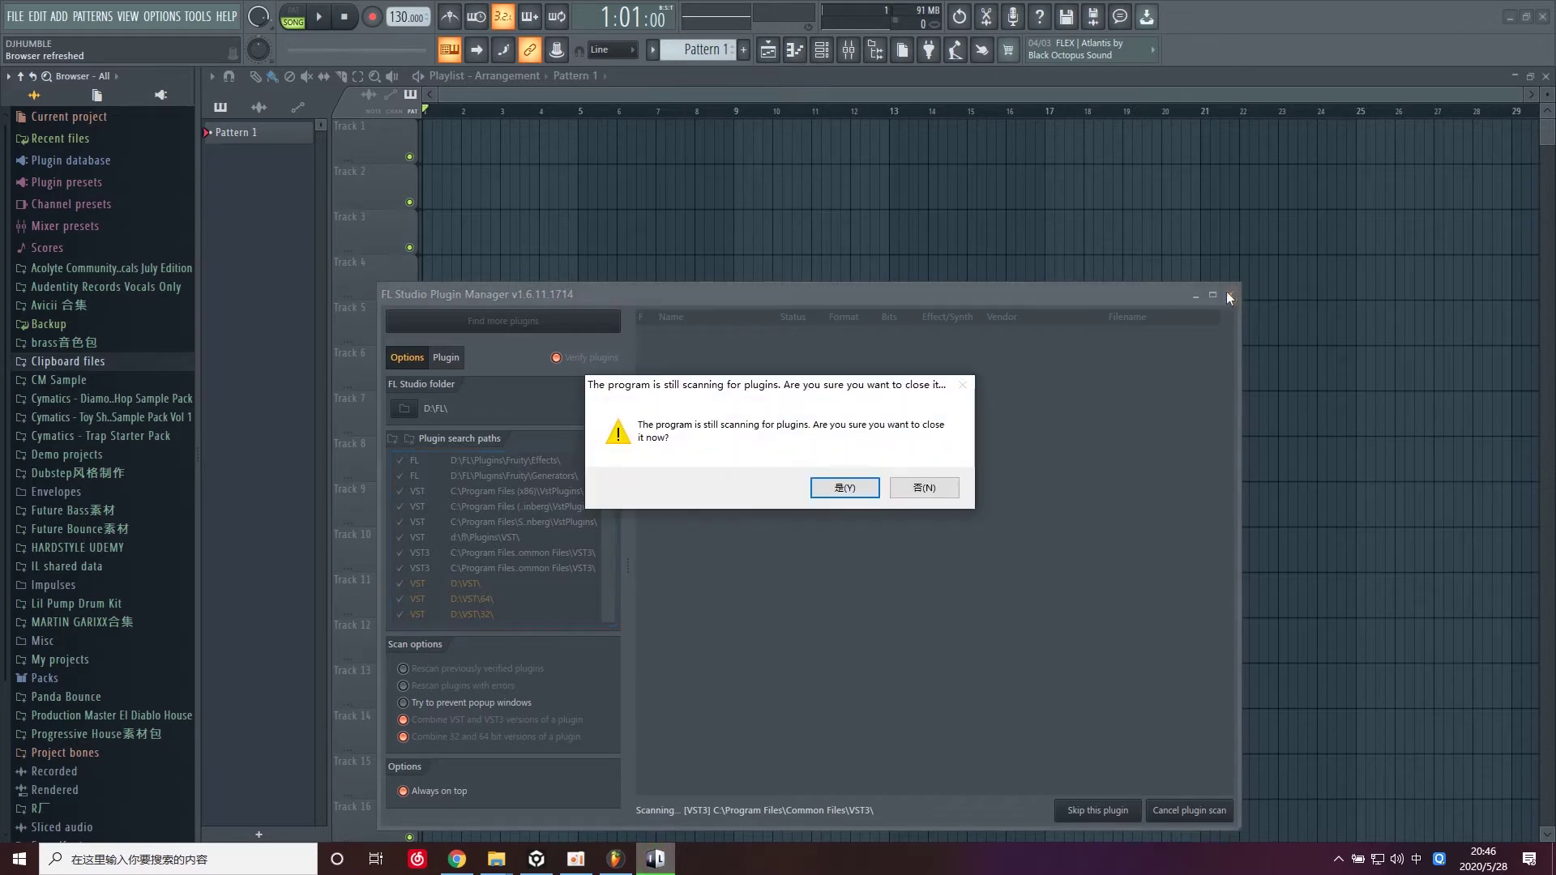
{"action": "left_click", "coordinate": [844, 487]}
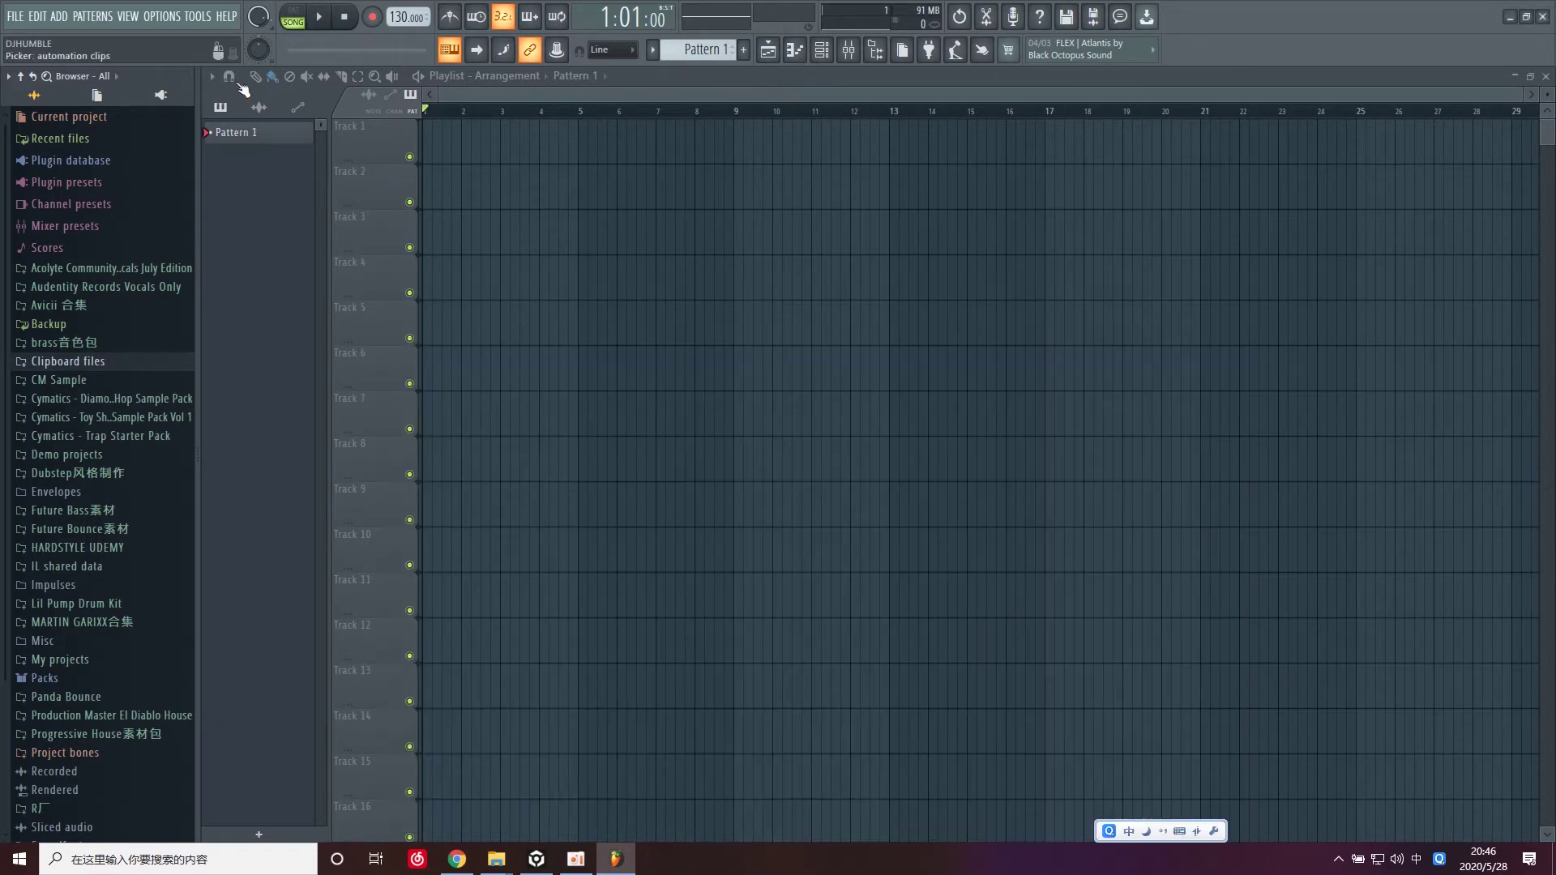
Step: Reopen the plugin manager and move its window to the middle of the playlist area
{"action": "left_click", "coordinate": [161, 17]}
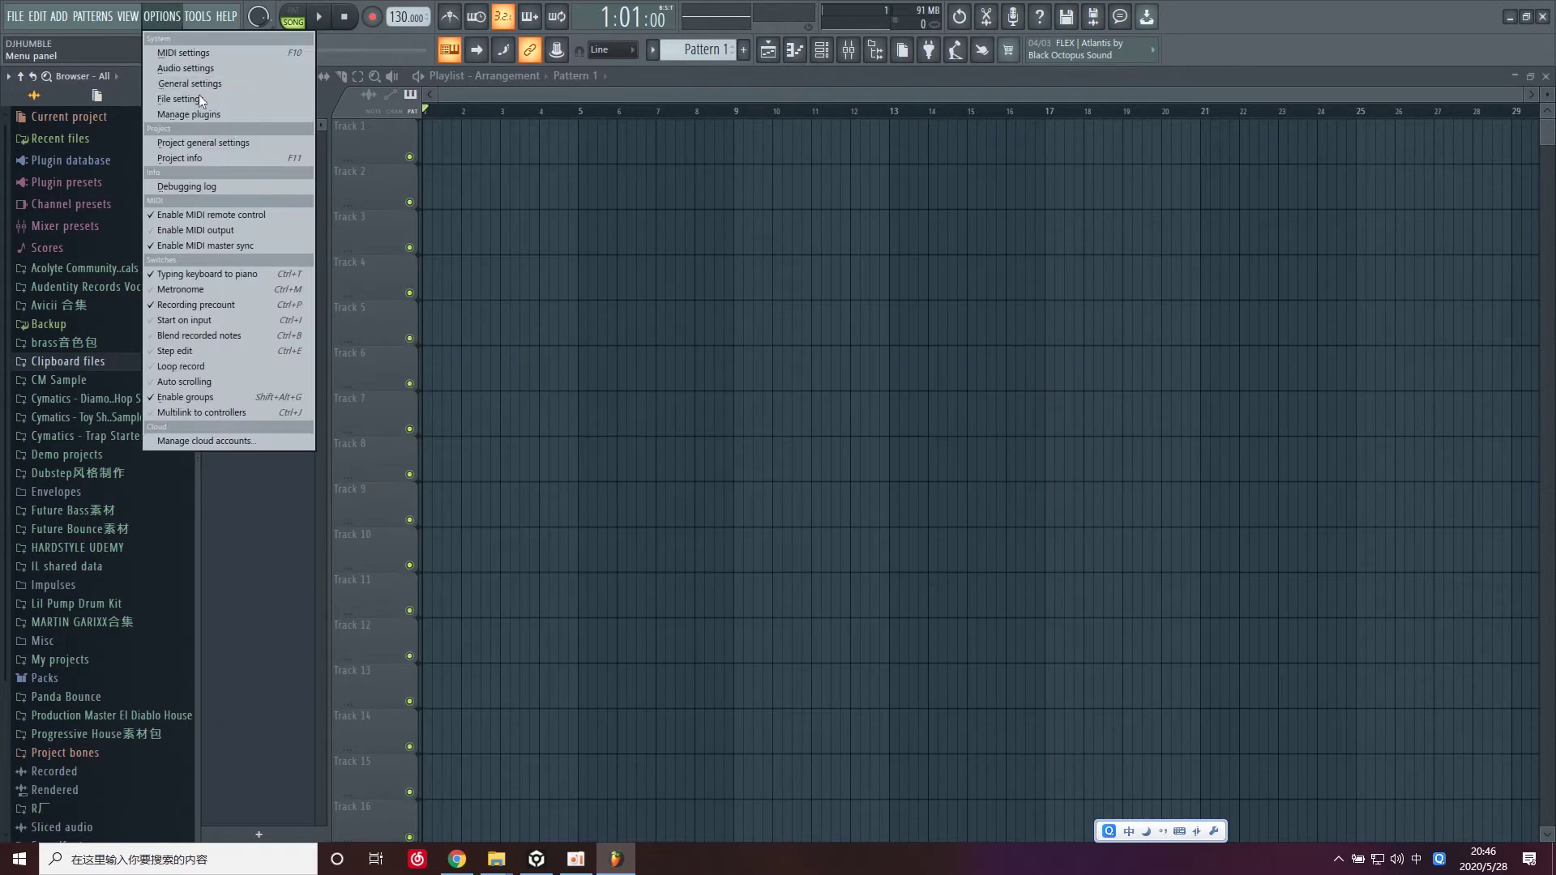
{"action": "left_click", "coordinate": [188, 114]}
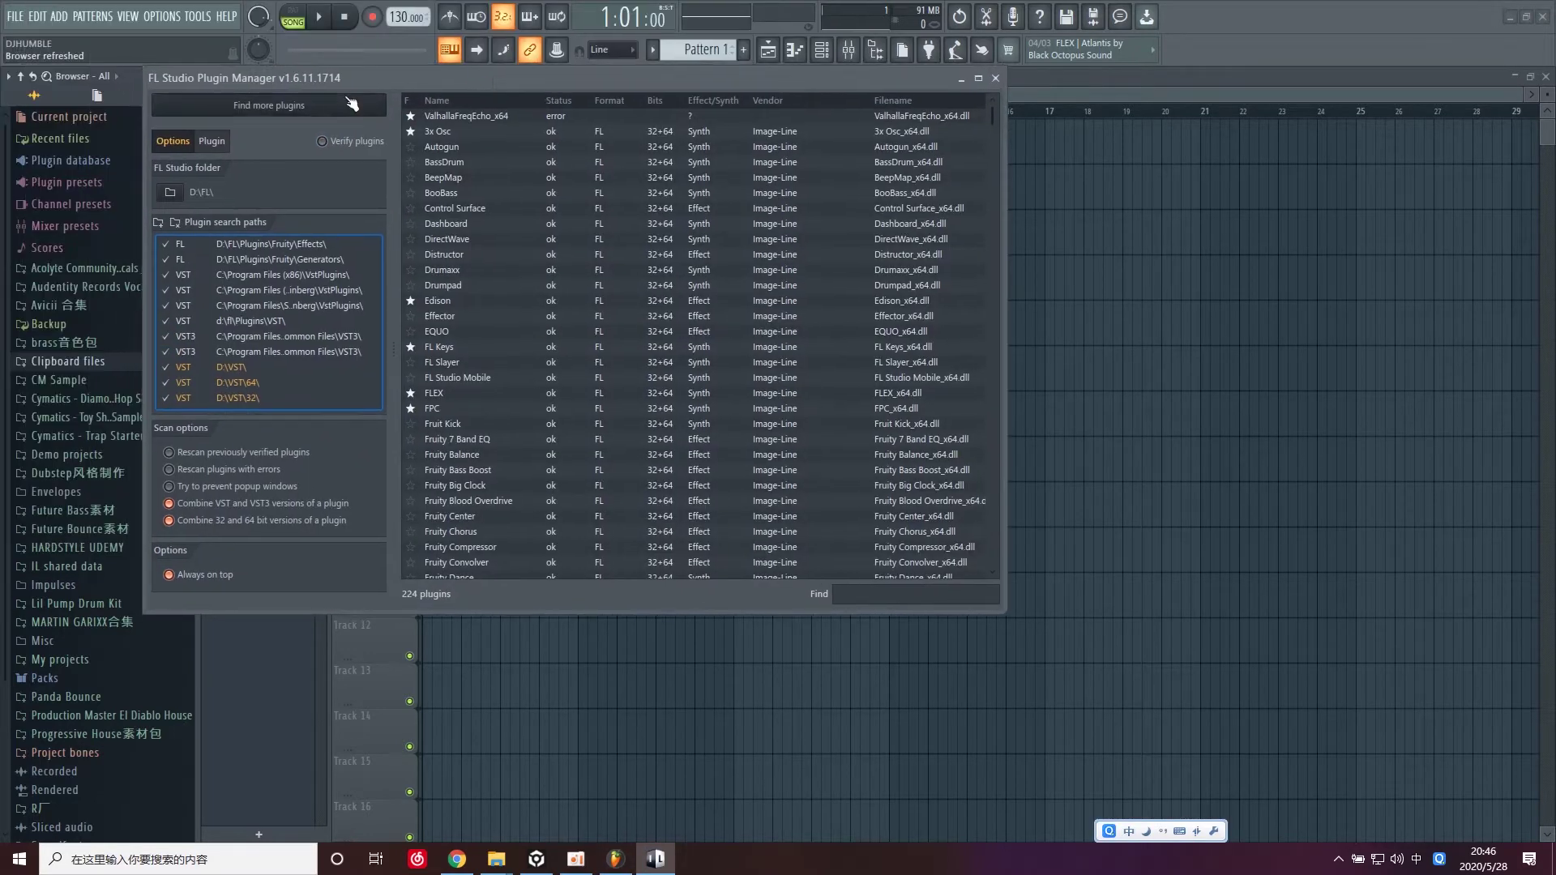
{"action": "left_click", "coordinate": [352, 104]}
{"action": "left_click", "coordinate": [581, 119]}
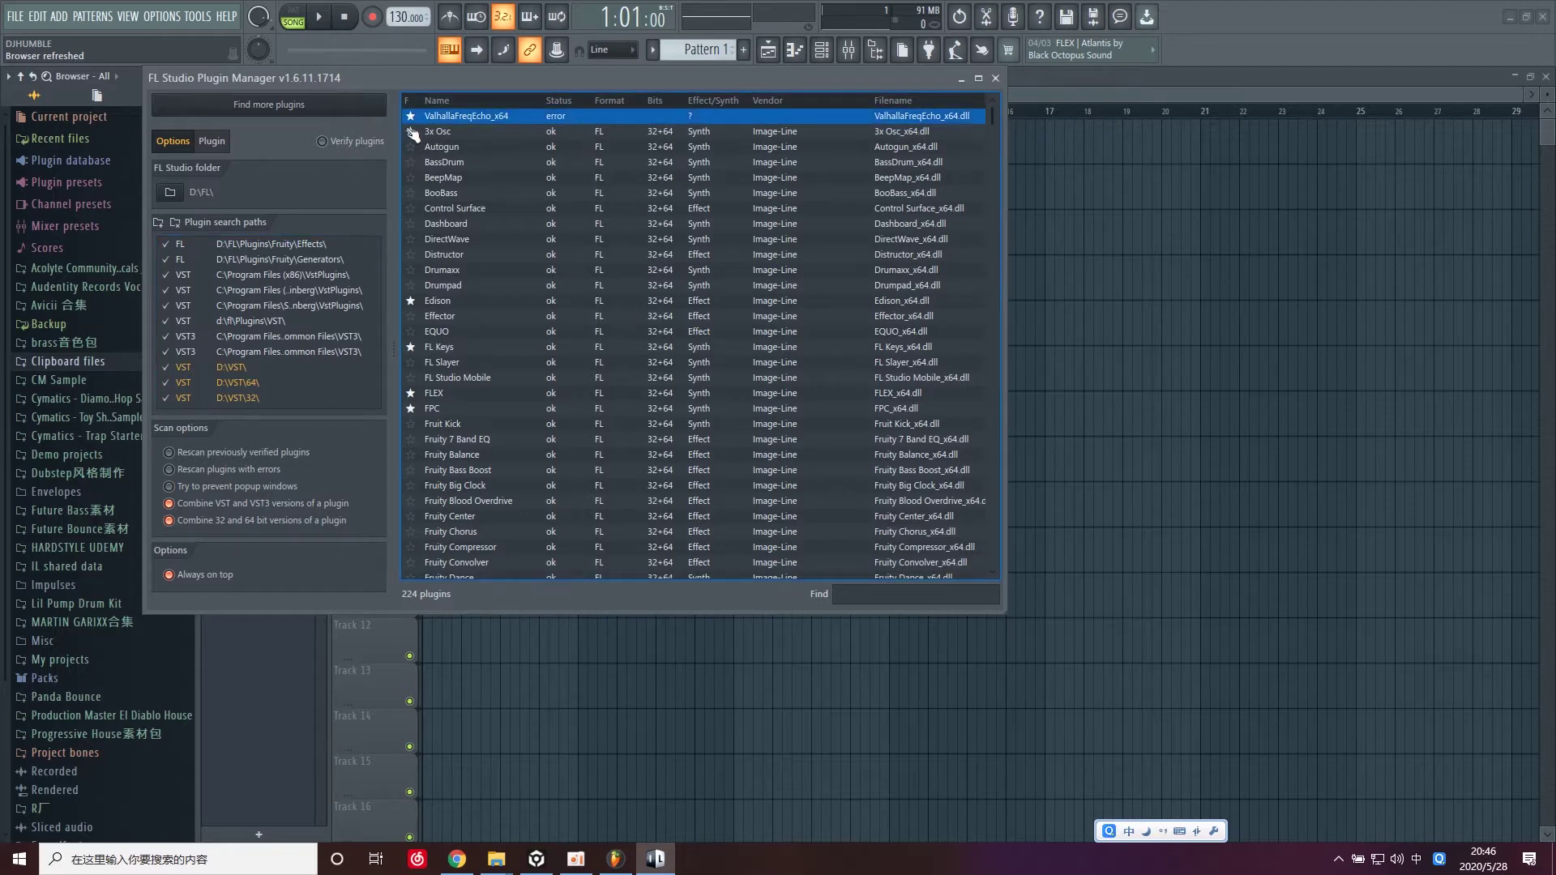
{"action": "left_click", "coordinate": [310, 113]}
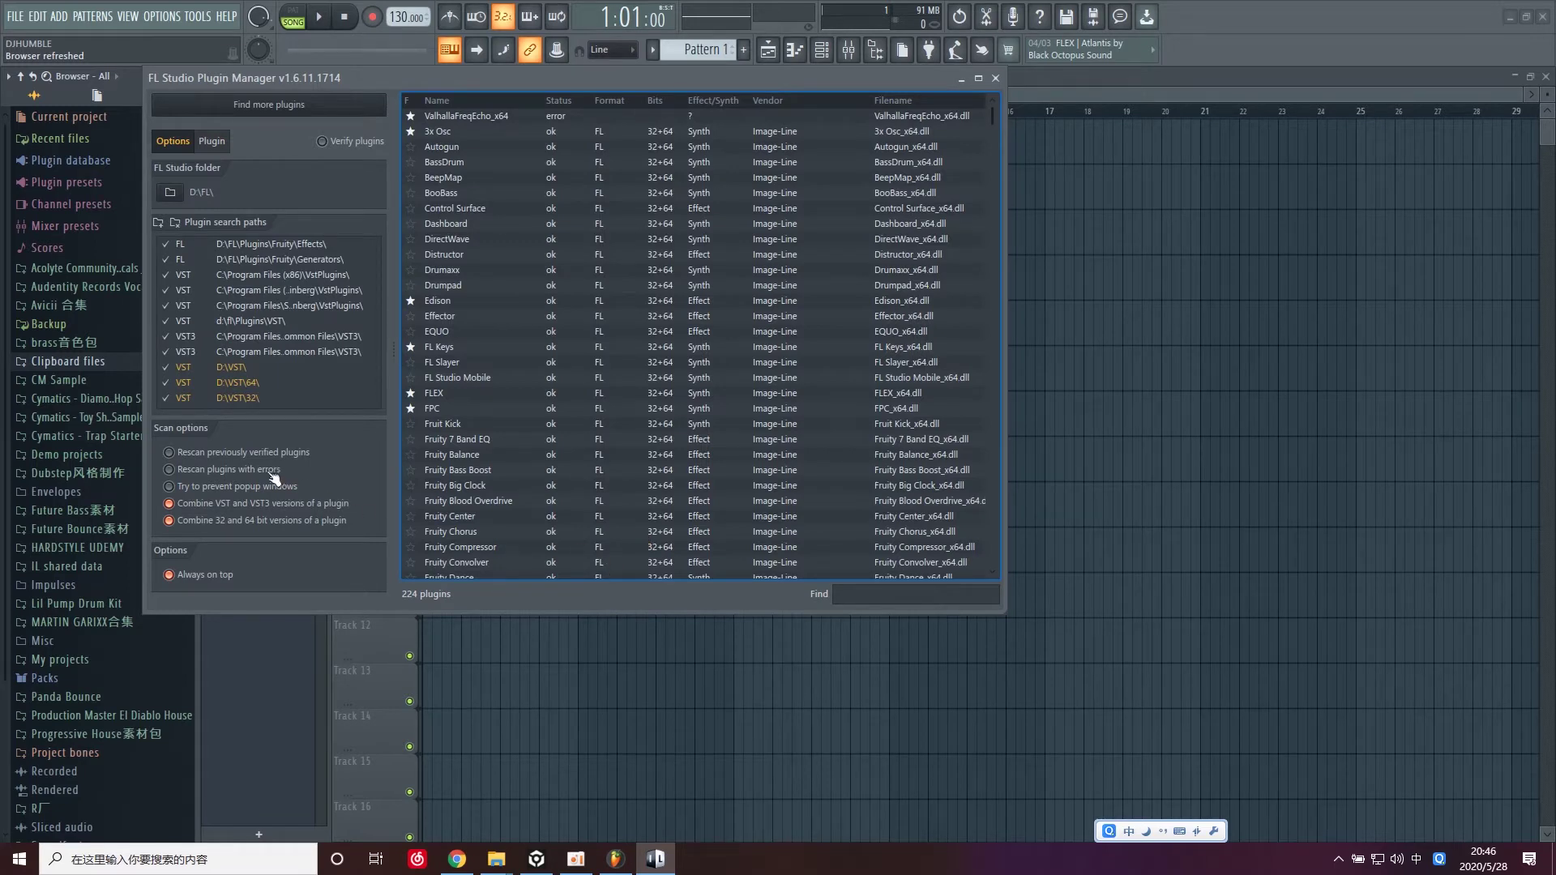
{"action": "left_click", "coordinate": [177, 471]}
{"action": "left_click", "coordinate": [261, 470]}
{"action": "left_click_drag", "start_coordinate": [541, 85], "coordinate": [725, 312]}
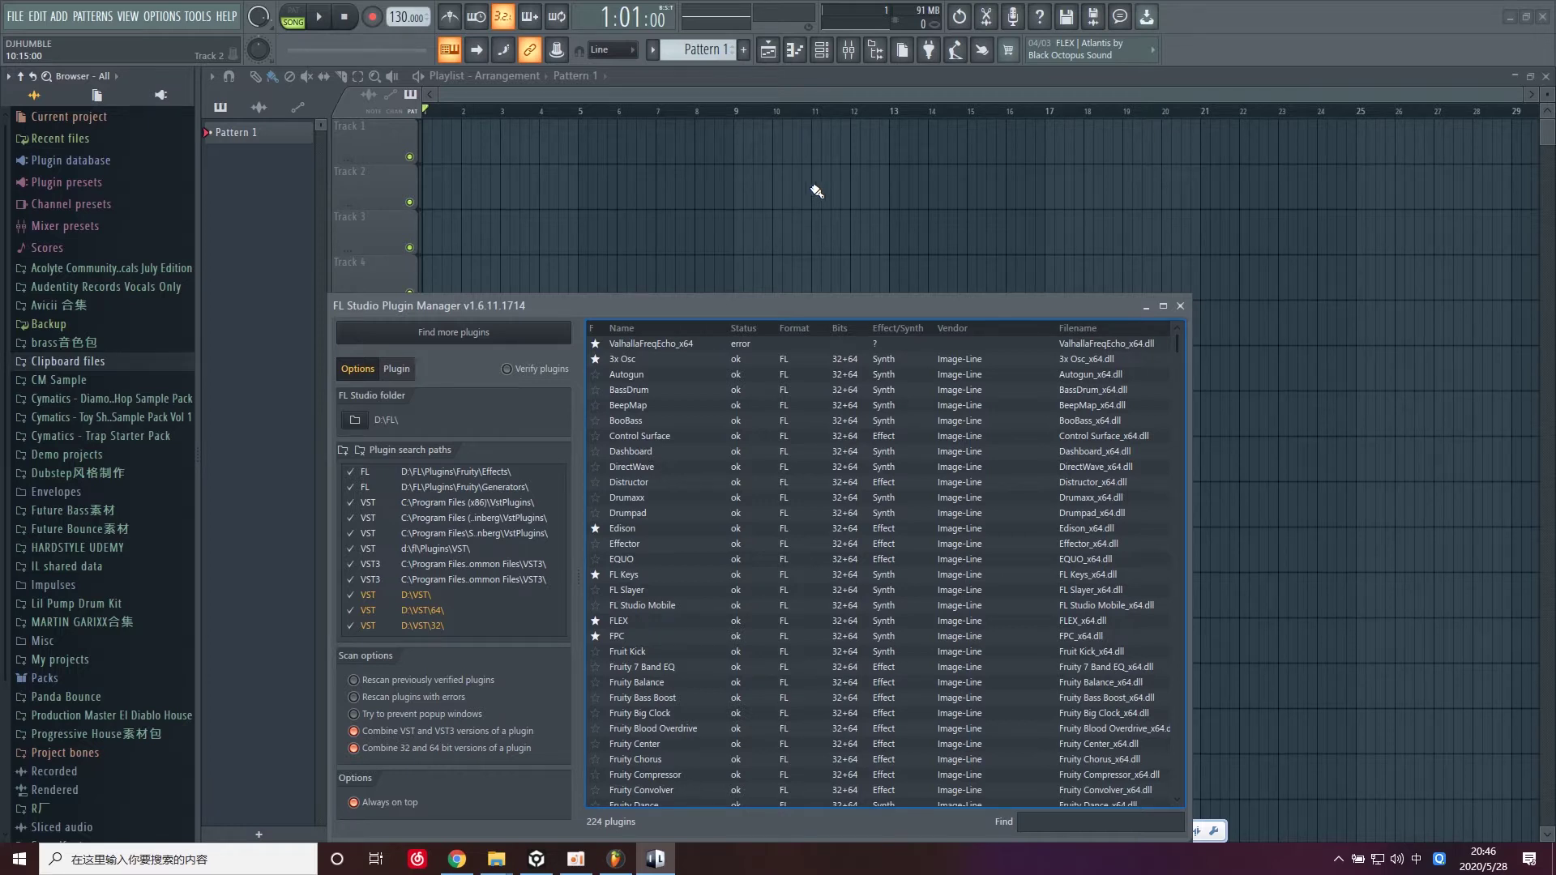
{"action": "left_click_drag", "start_coordinate": [789, 316], "coordinate": [750, 247]}
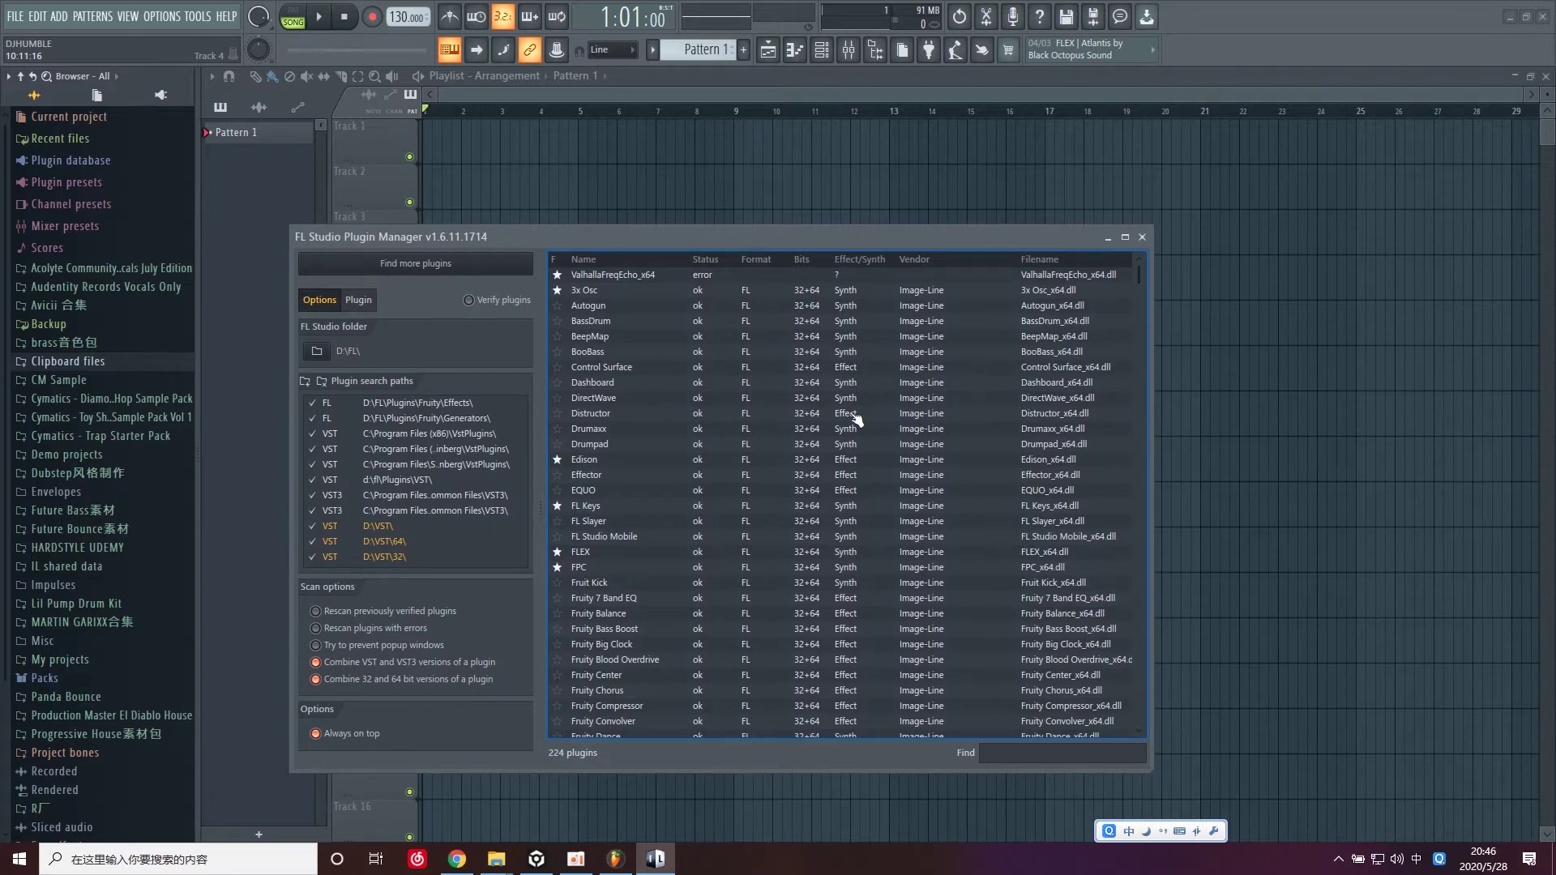
Step: Look through the plugin manager's list, examining the plugins' status, format, bit version and vendor
{"action": "scroll", "coordinate": [857, 419], "scroll_direction": "down", "scroll_amount": 20}
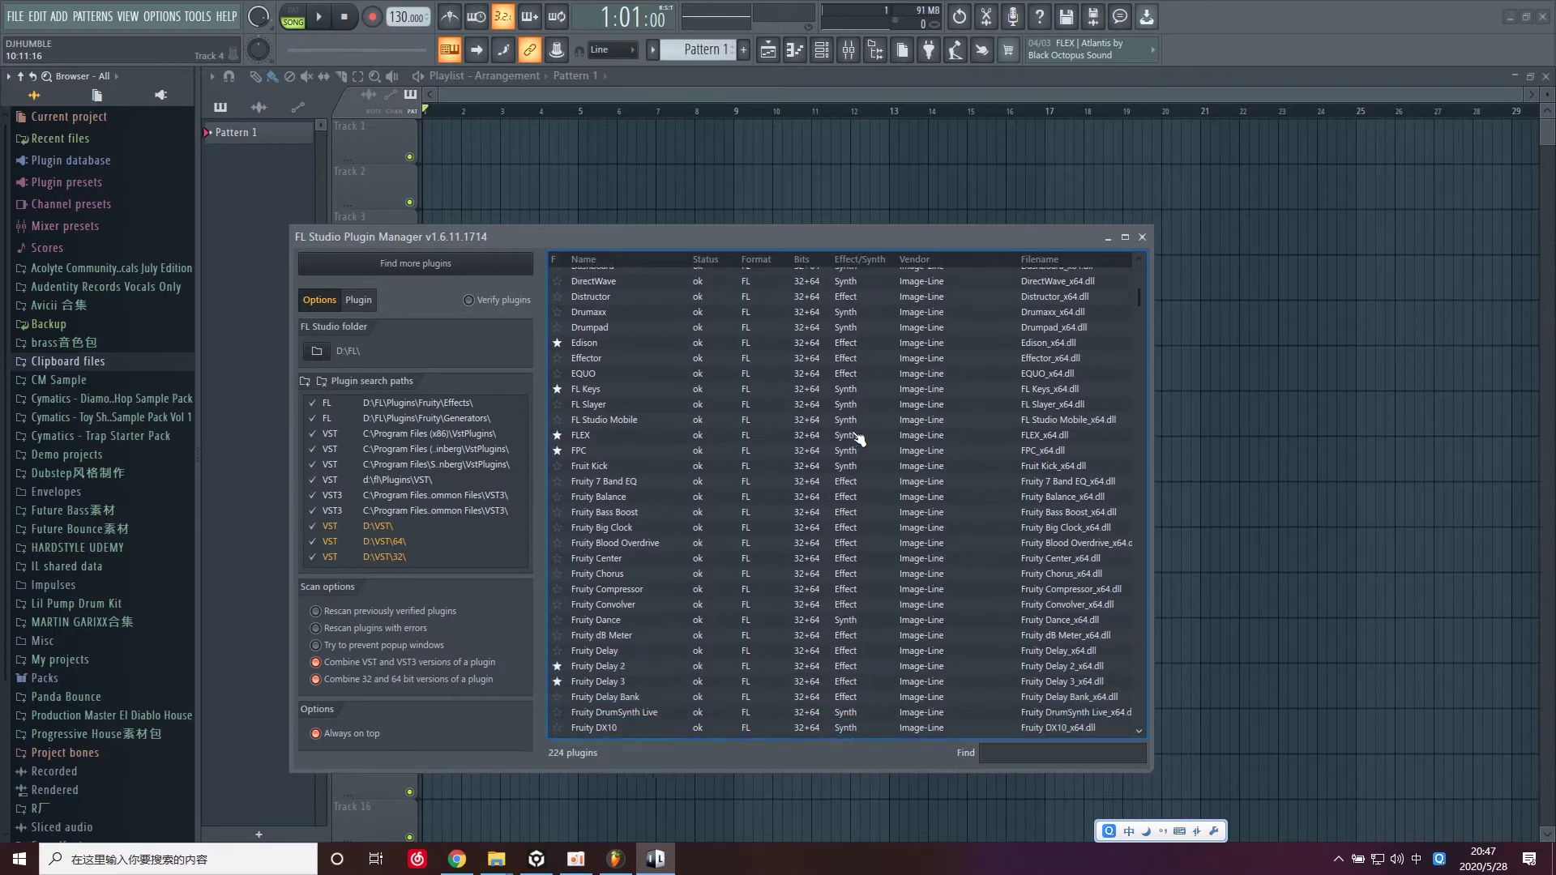
{"action": "scroll", "coordinate": [945, 406], "scroll_direction": "down", "scroll_amount": 12}
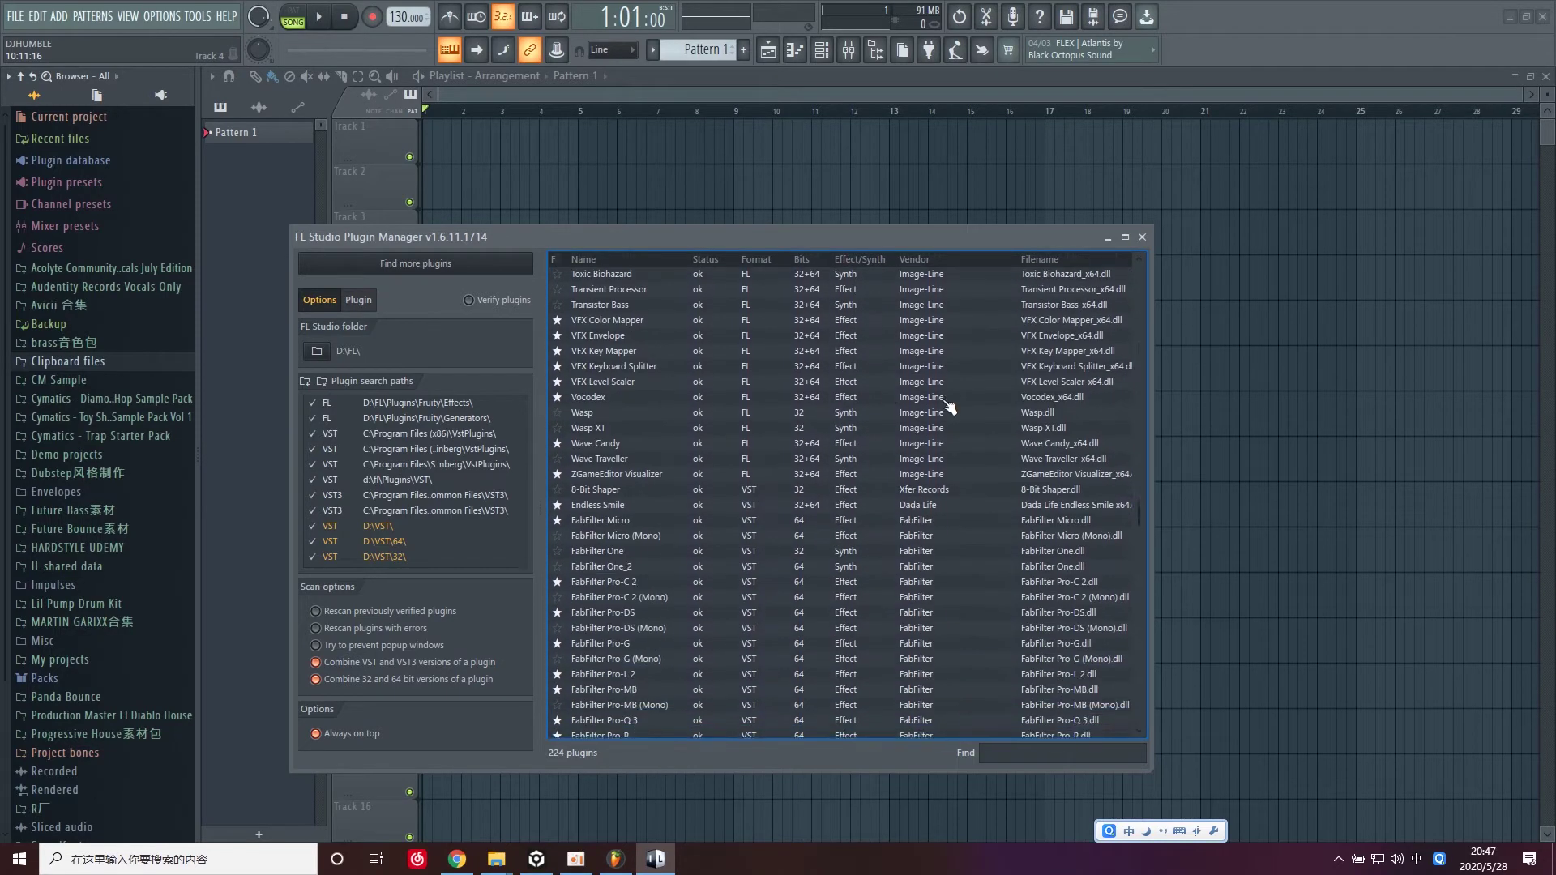
{"action": "scroll", "coordinate": [948, 413], "scroll_direction": "down", "scroll_amount": 15}
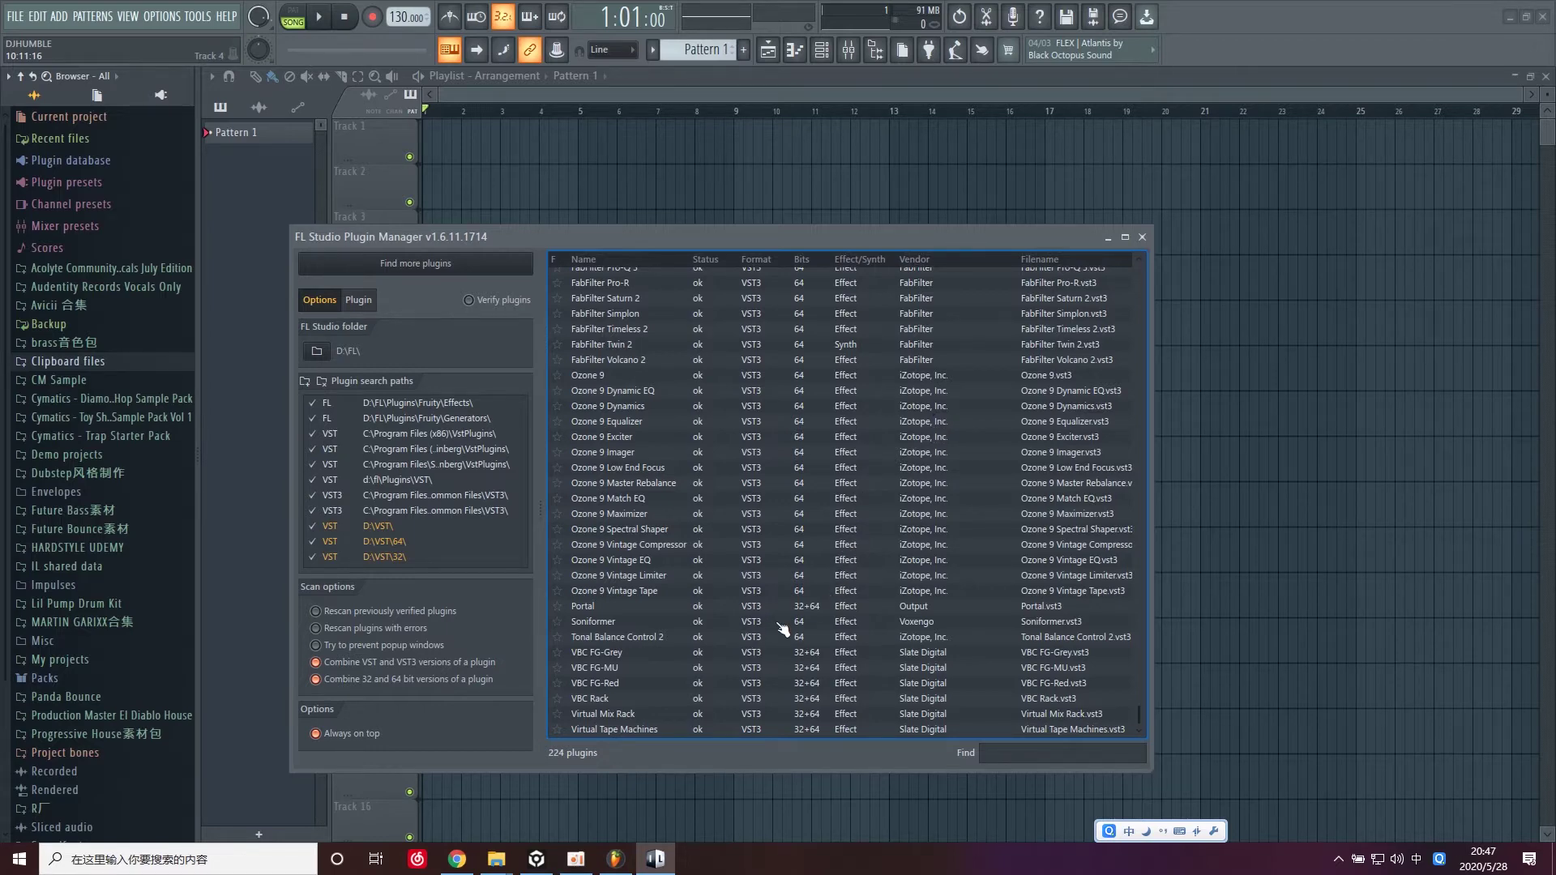
{"action": "scroll", "coordinate": [790, 637], "scroll_direction": "up", "scroll_amount": 5}
{"action": "scroll", "coordinate": [797, 641], "scroll_direction": "up", "scroll_amount": 7}
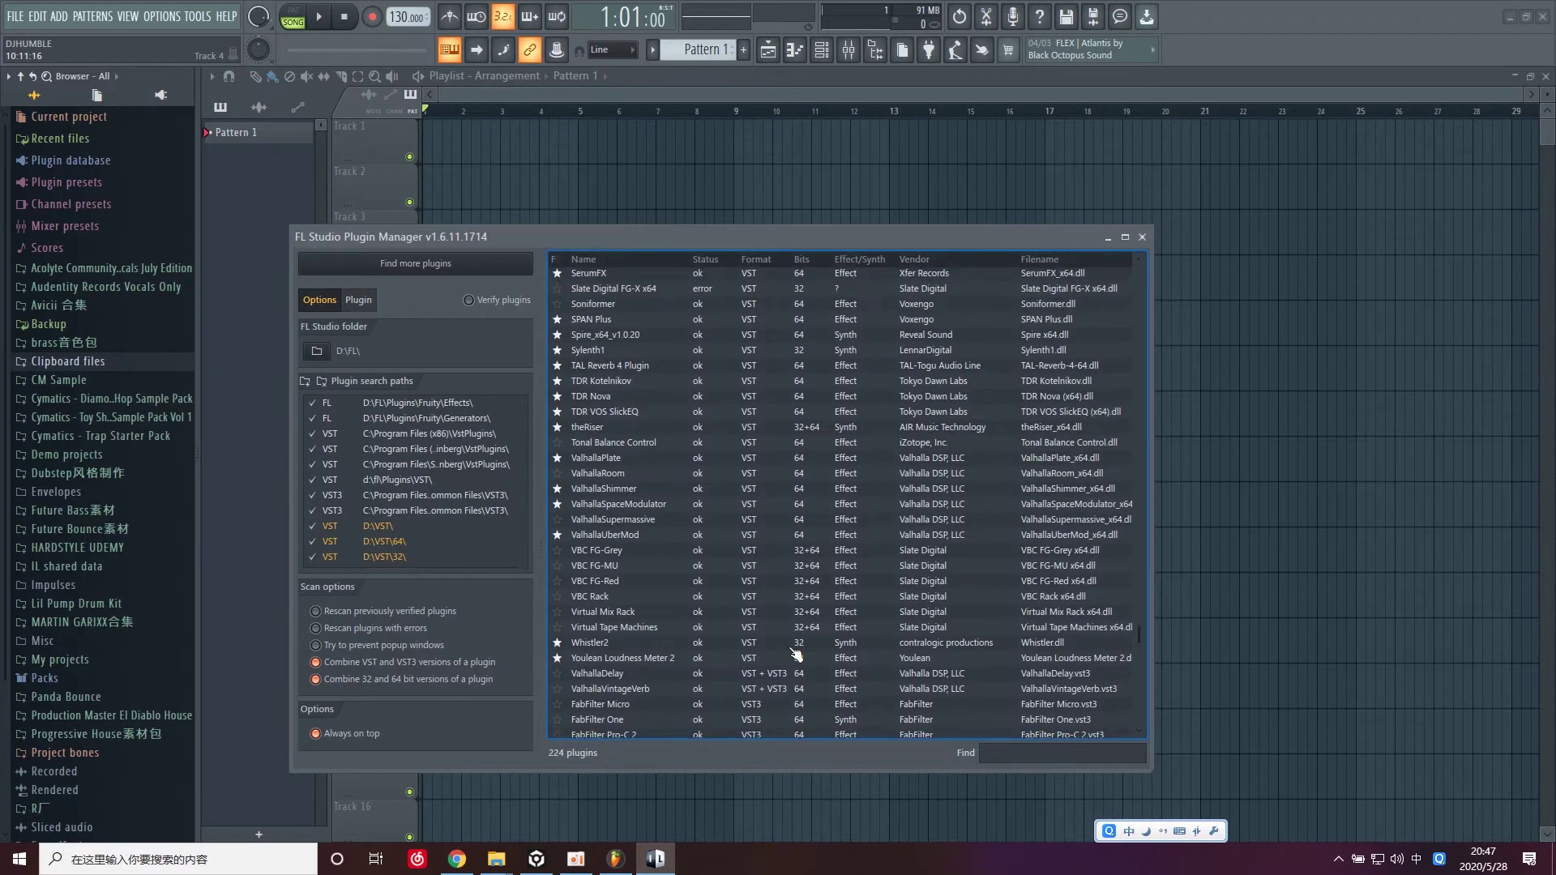
{"action": "scroll", "coordinate": [844, 600], "scroll_direction": "up", "scroll_amount": 8}
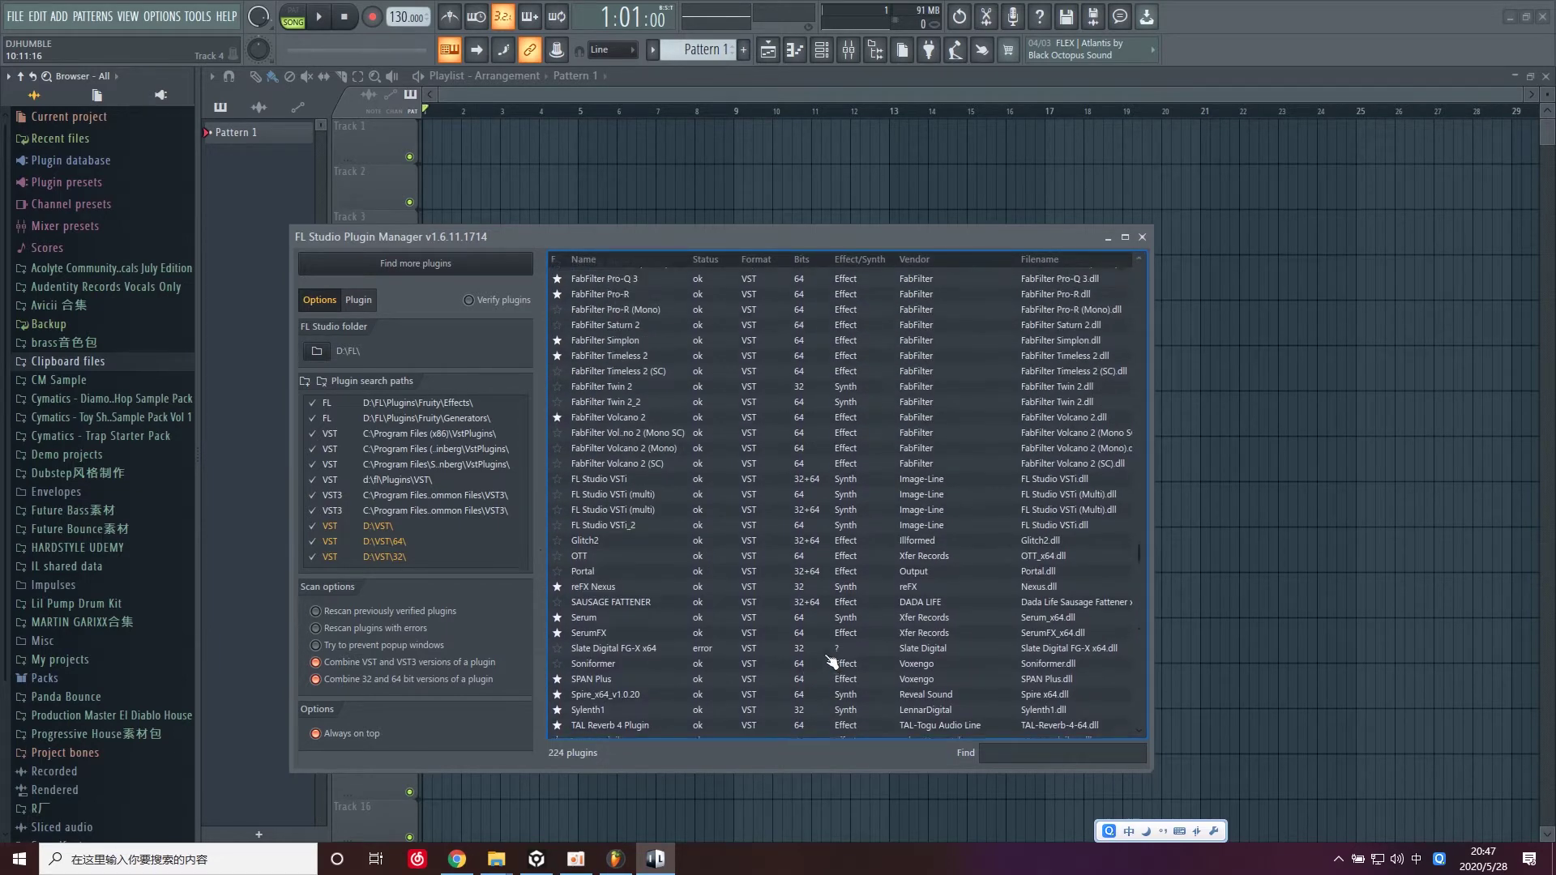
{"action": "scroll", "coordinate": [953, 523], "scroll_direction": "up", "scroll_amount": 6}
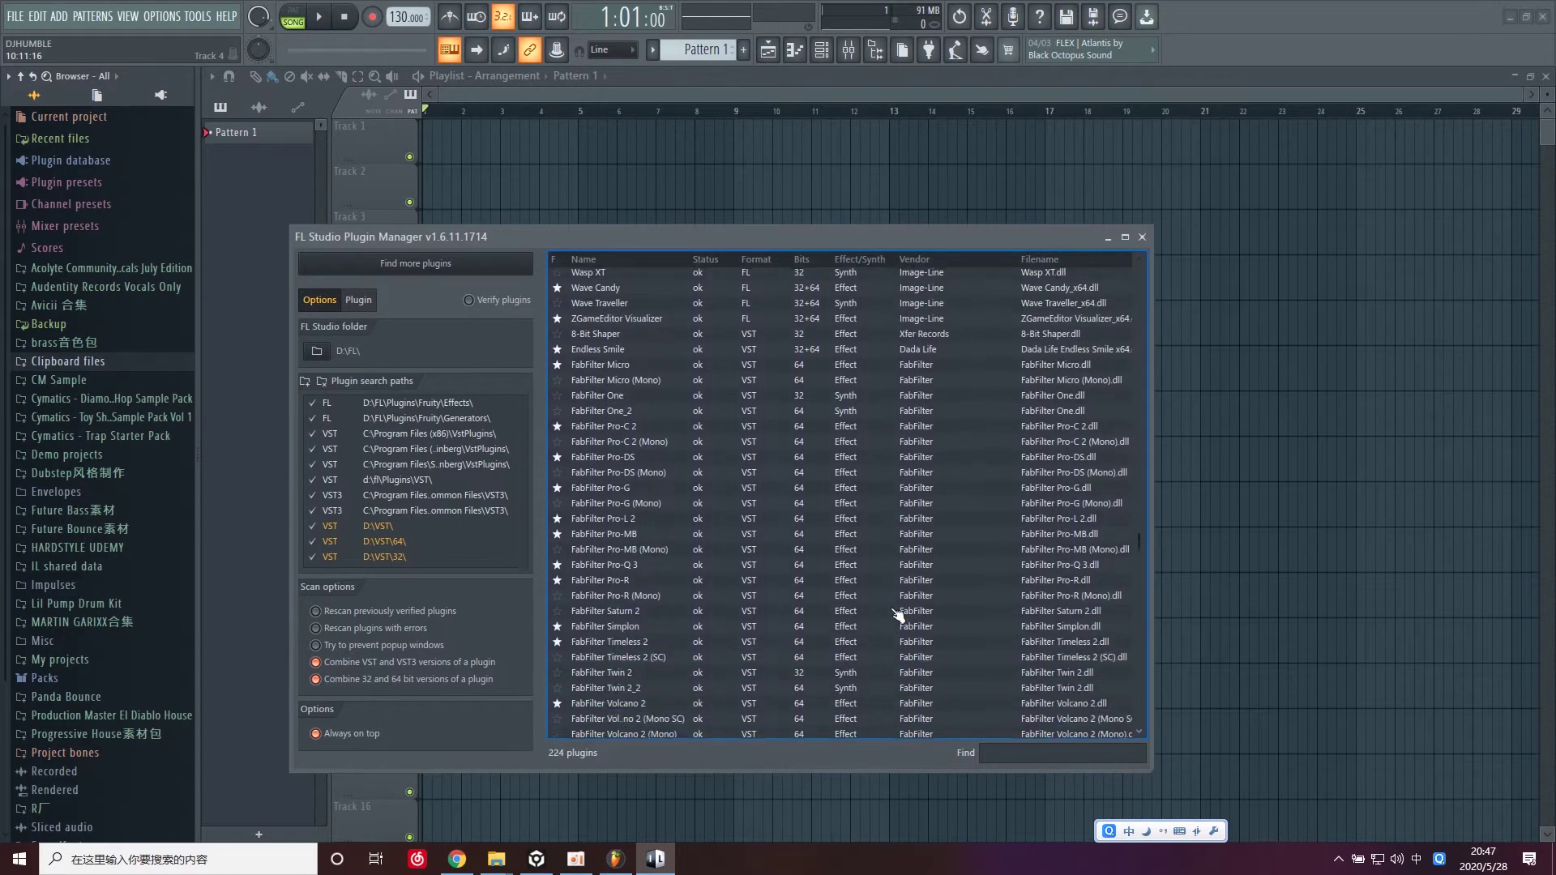
{"action": "scroll", "coordinate": [898, 616], "scroll_direction": "down", "scroll_amount": 6}
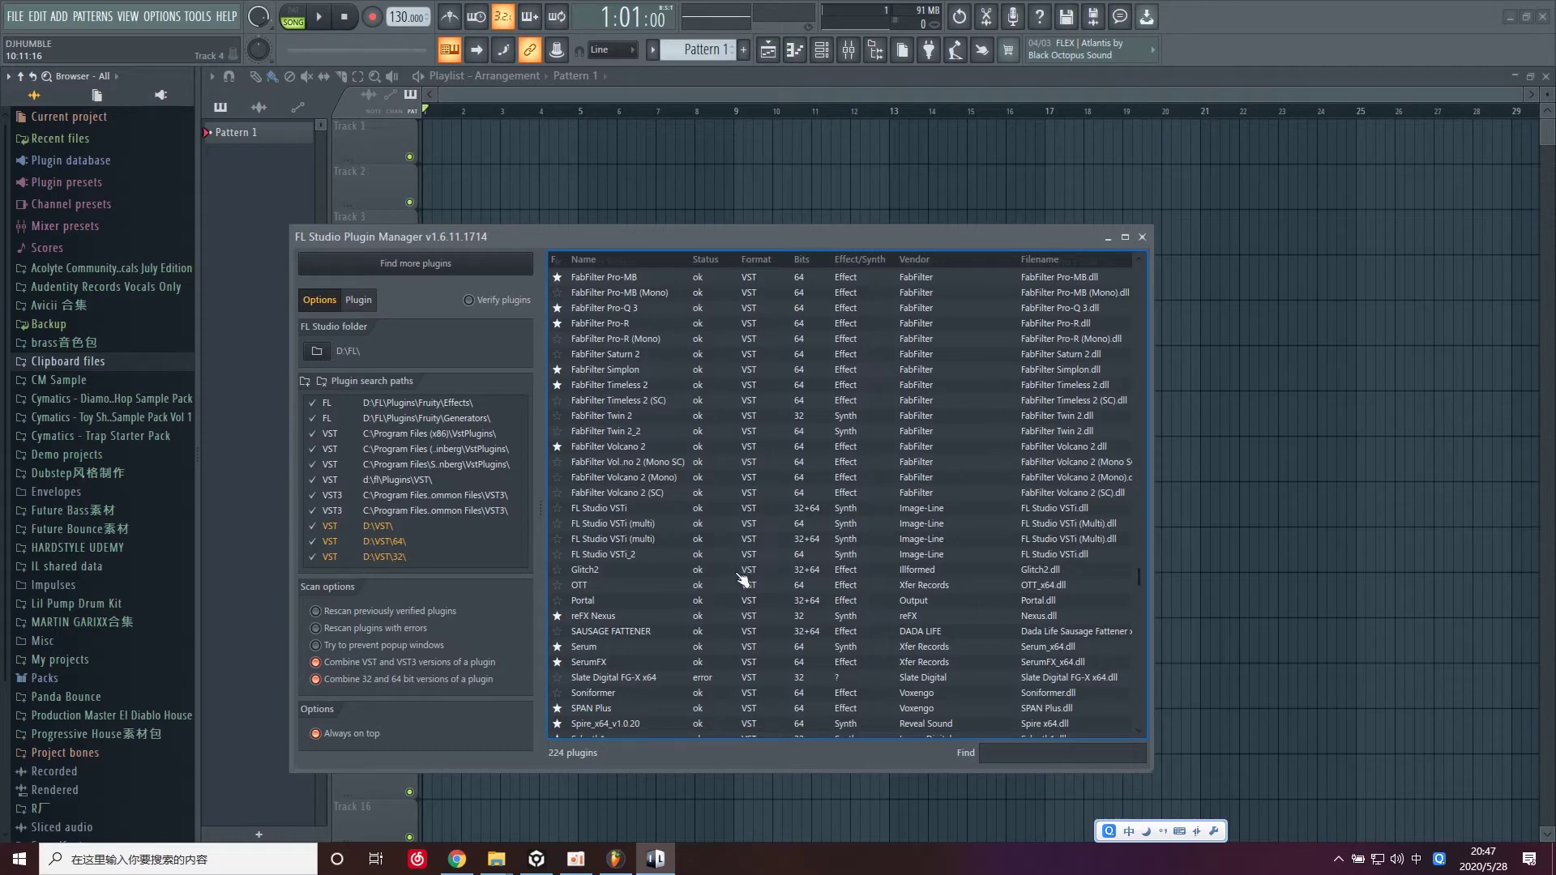
Step: Switch to File Explorer, minimise the plugin manager and open the VST folder on drive D
{"action": "mouse_move", "coordinate": [510, 853]}
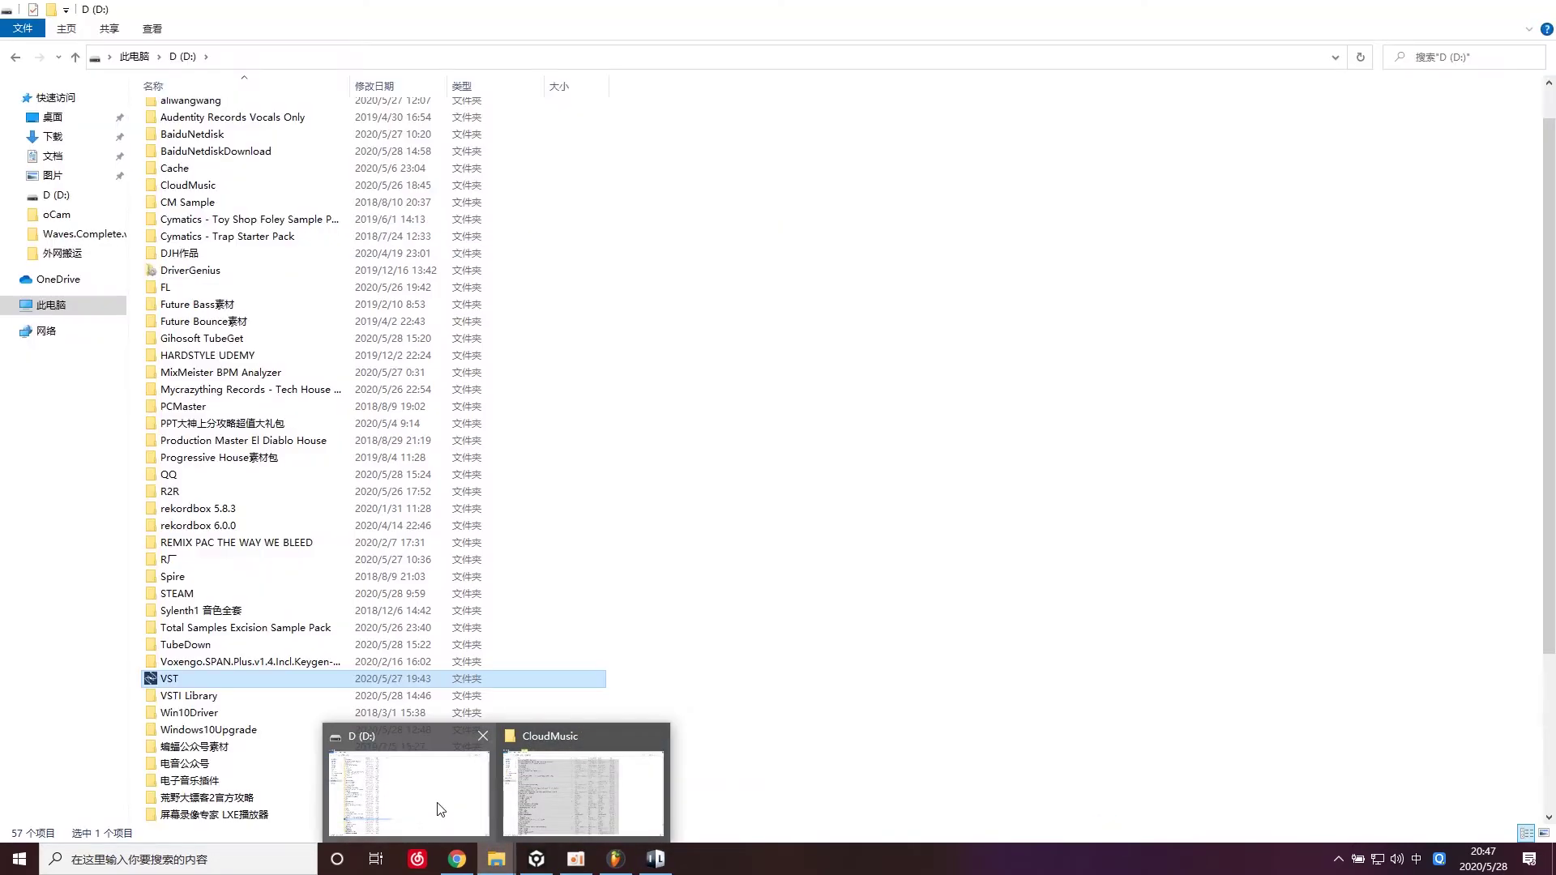
{"action": "left_click", "coordinate": [440, 808]}
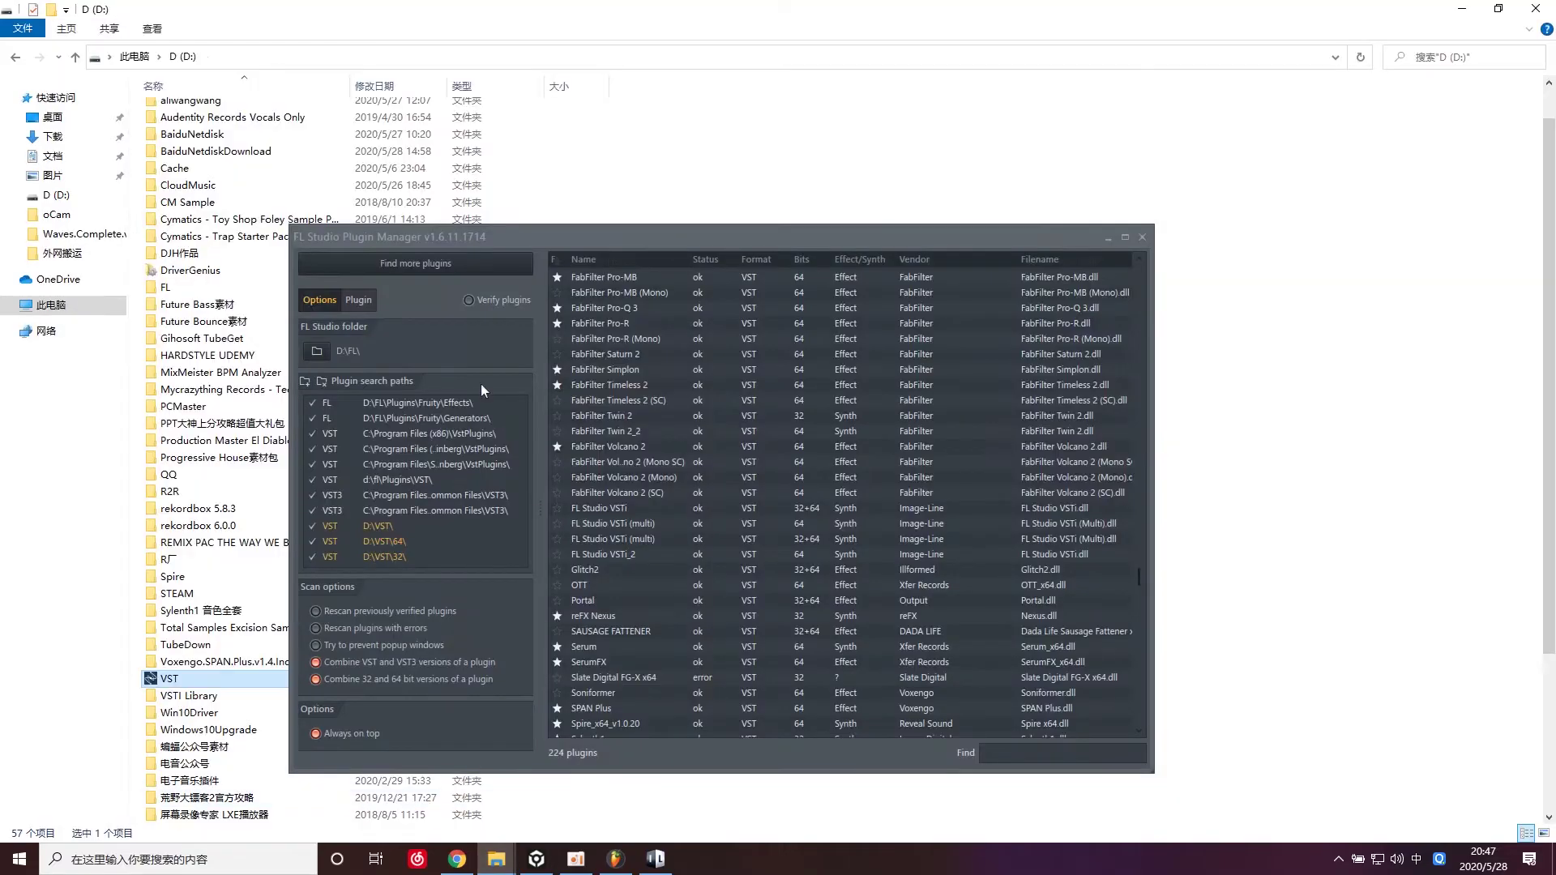
{"action": "left_click", "coordinate": [1110, 250]}
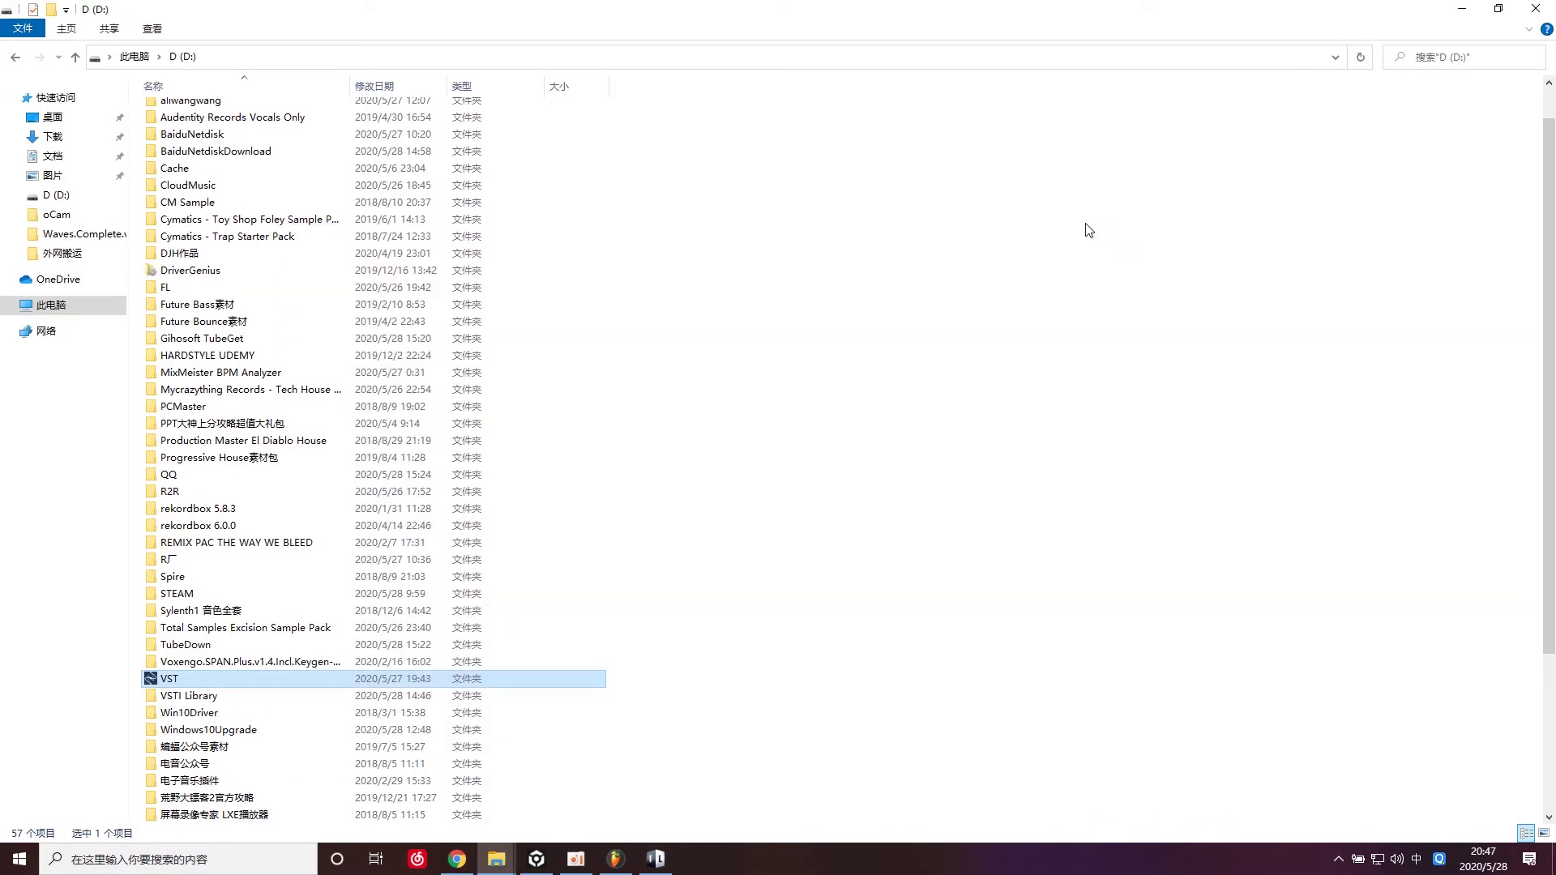
{"action": "left_click", "coordinate": [142, 57]}
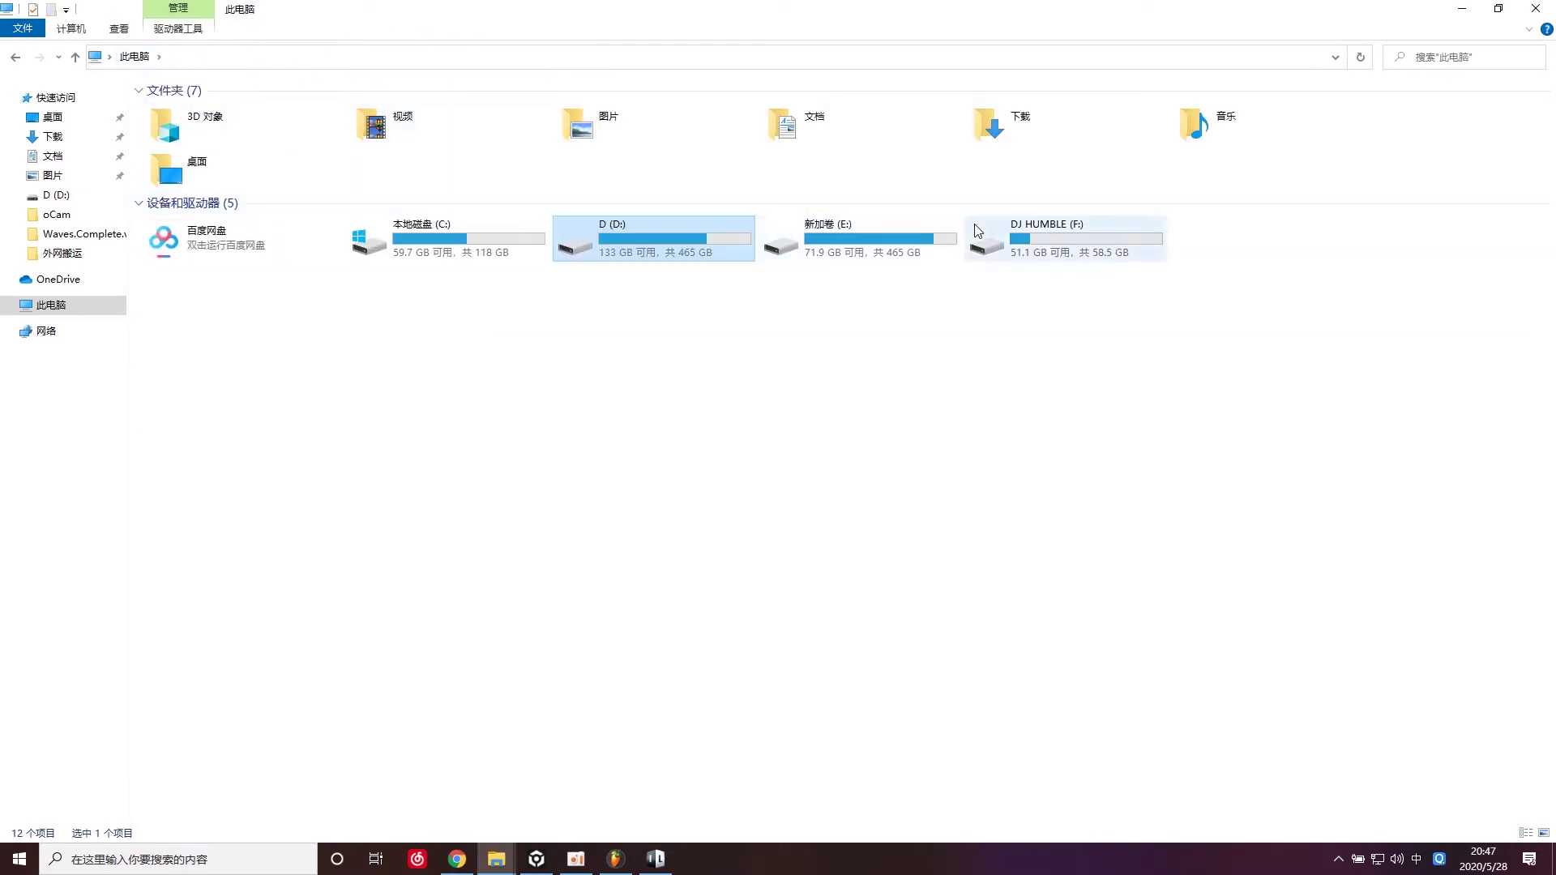
{"action": "double_click", "coordinate": [635, 247]}
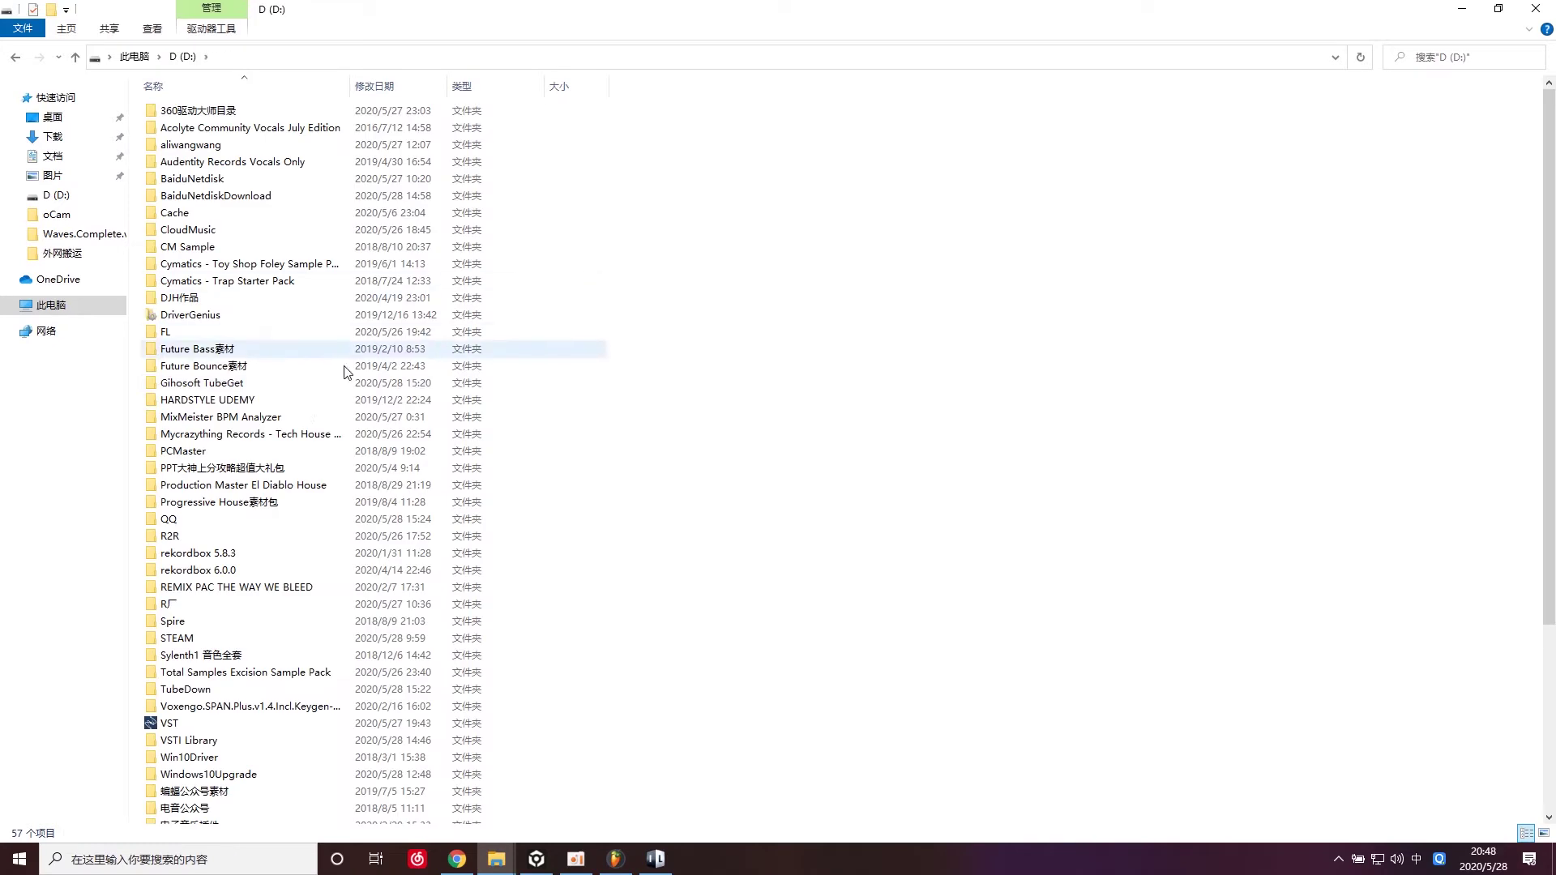
{"action": "left_click", "coordinate": [174, 723]}
{"action": "scroll", "coordinate": [173, 736], "scroll_direction": "down", "scroll_amount": 3}
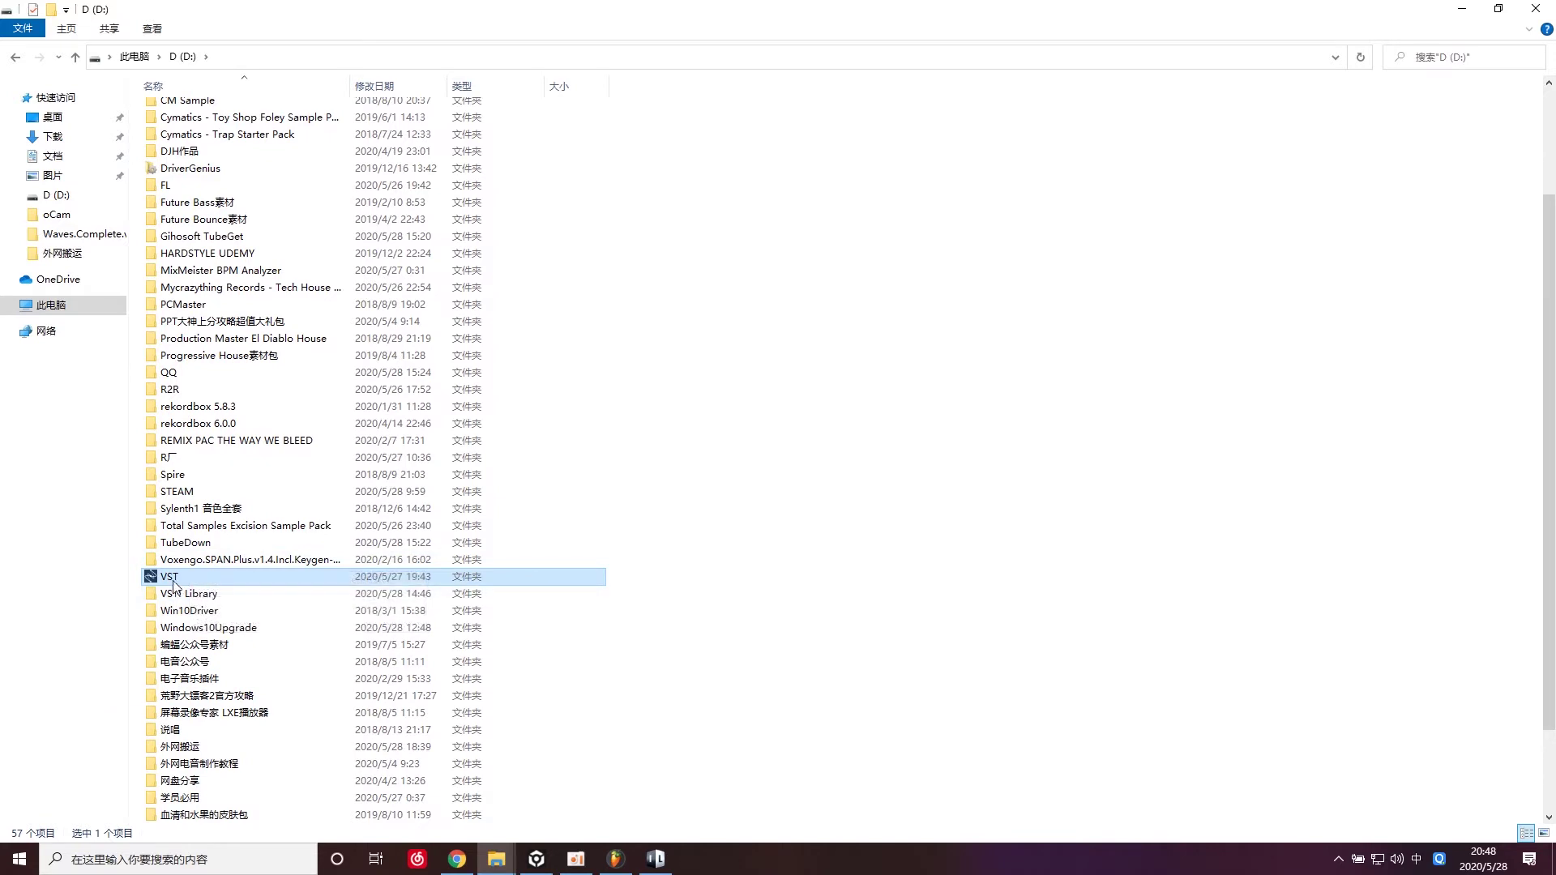
{"action": "double_click", "coordinate": [170, 583]}
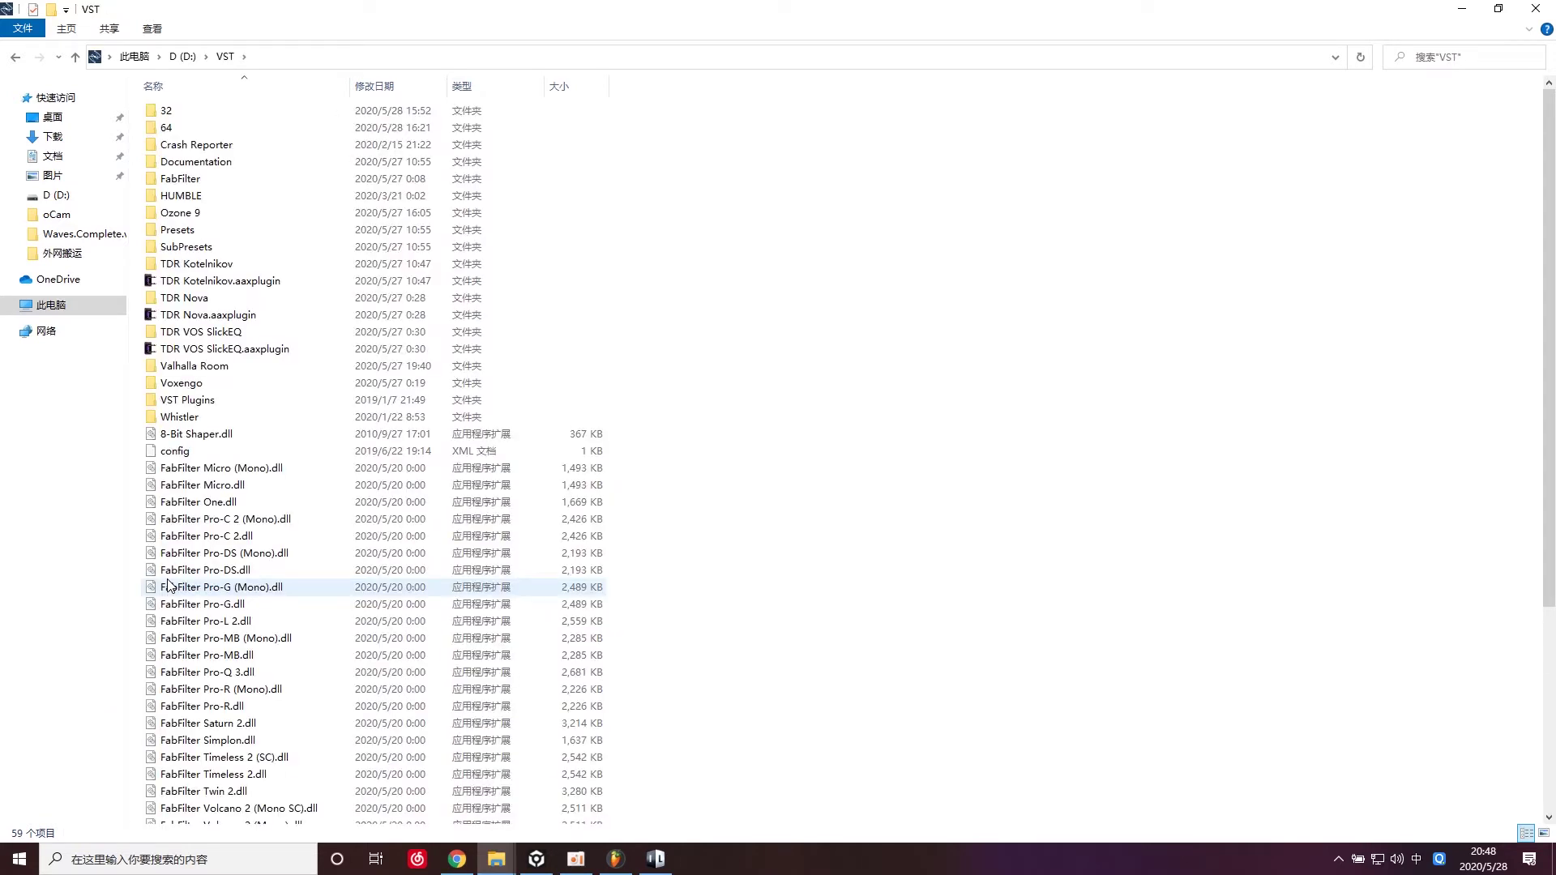
{"action": "left_click", "coordinate": [295, 108]}
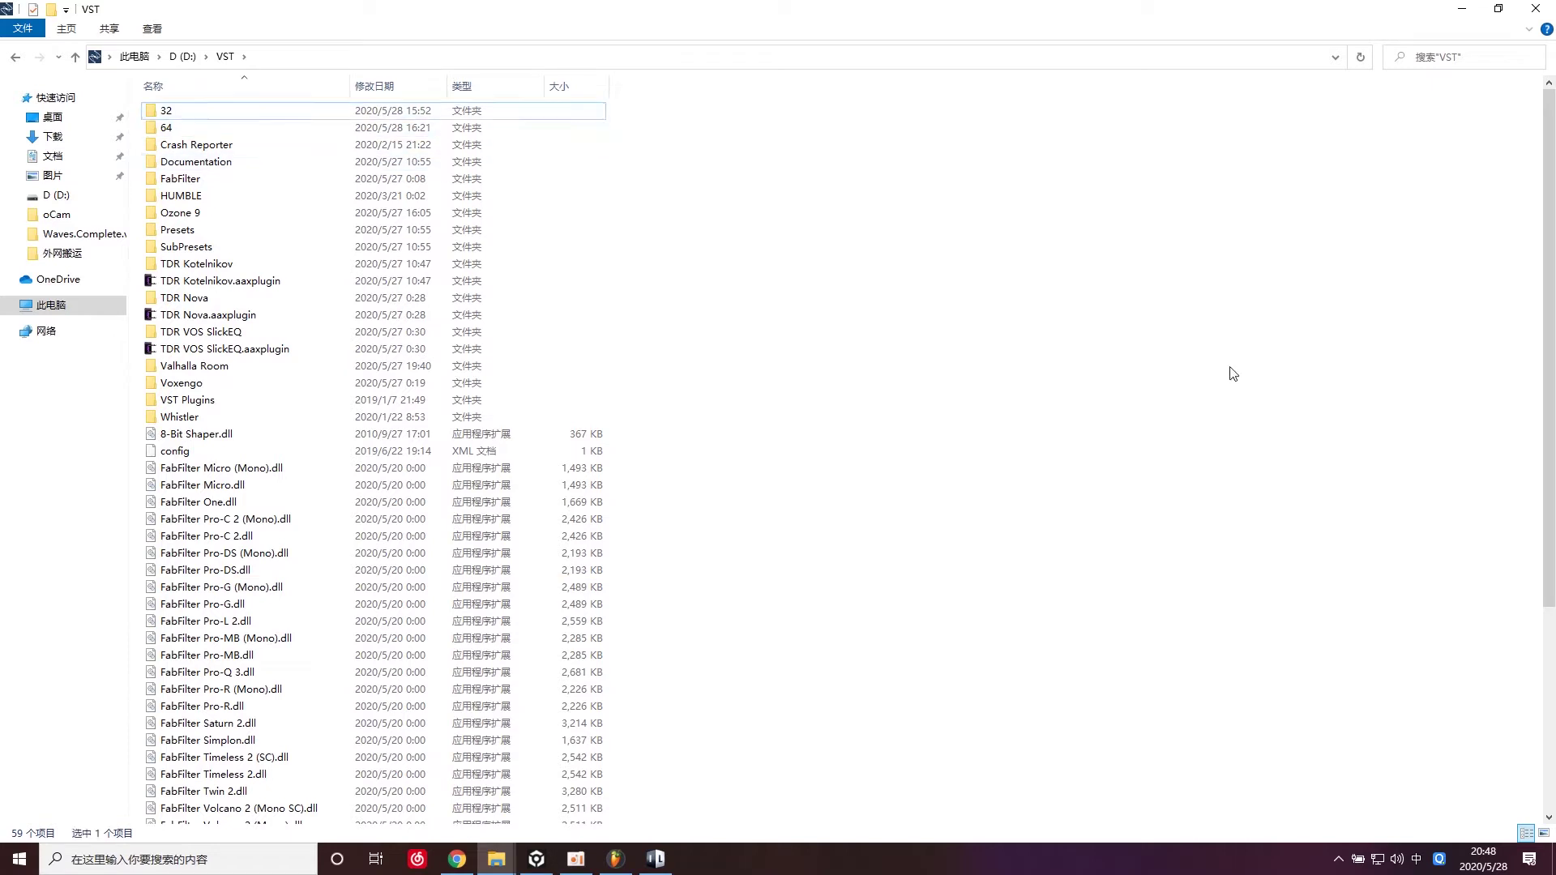
{"action": "left_click", "coordinate": [1232, 374]}
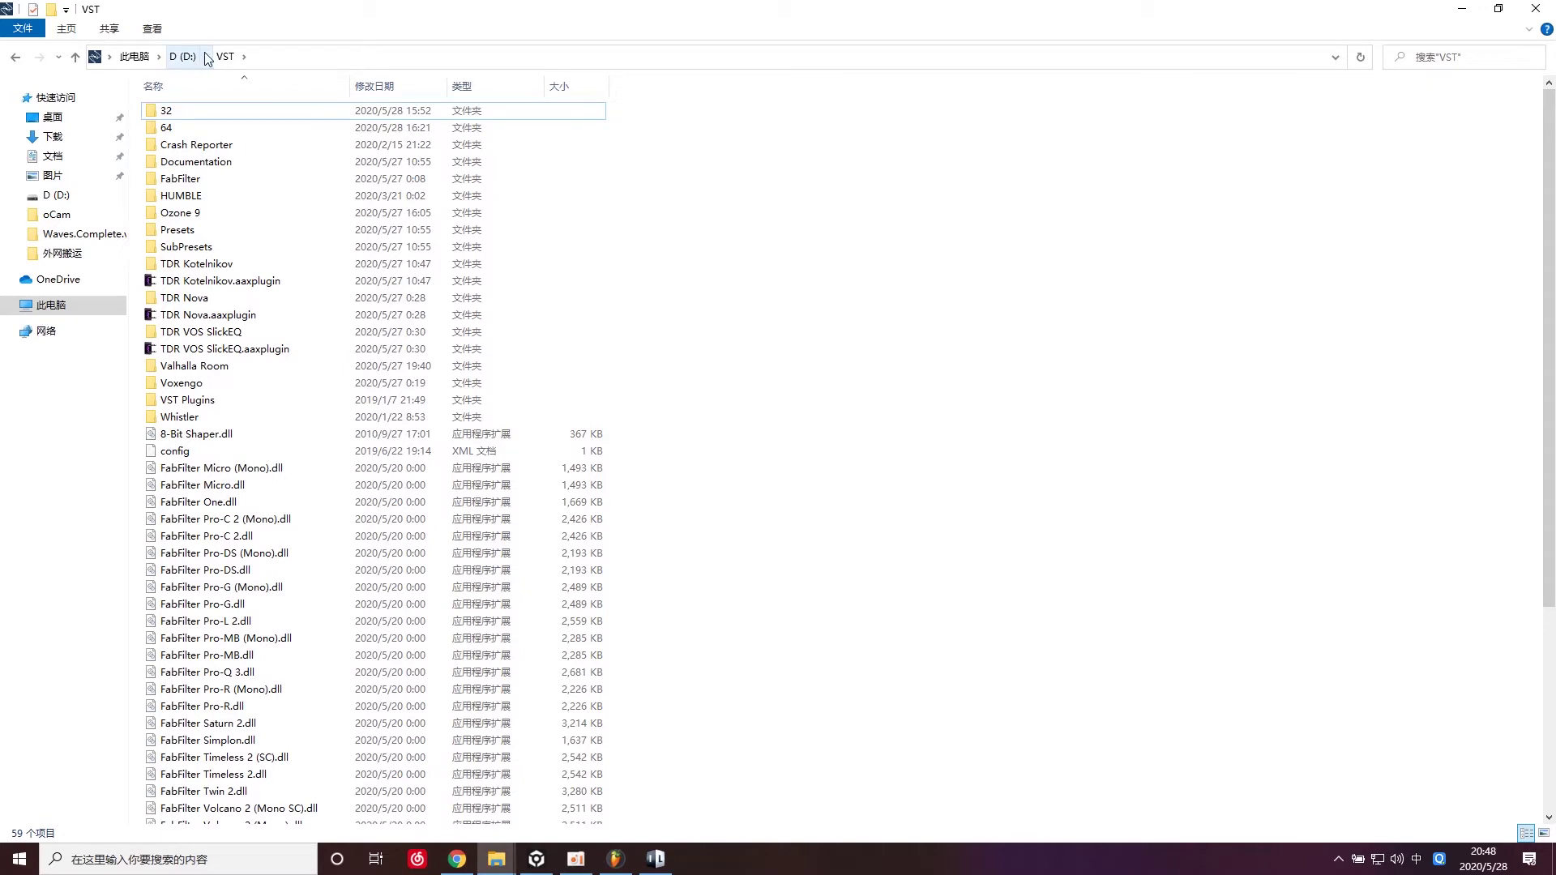
Step: Return to FL Studio's plugin manager and browse the computer's drives for a plugin search path folder, without adding one
{"action": "left_click", "coordinate": [616, 859]}
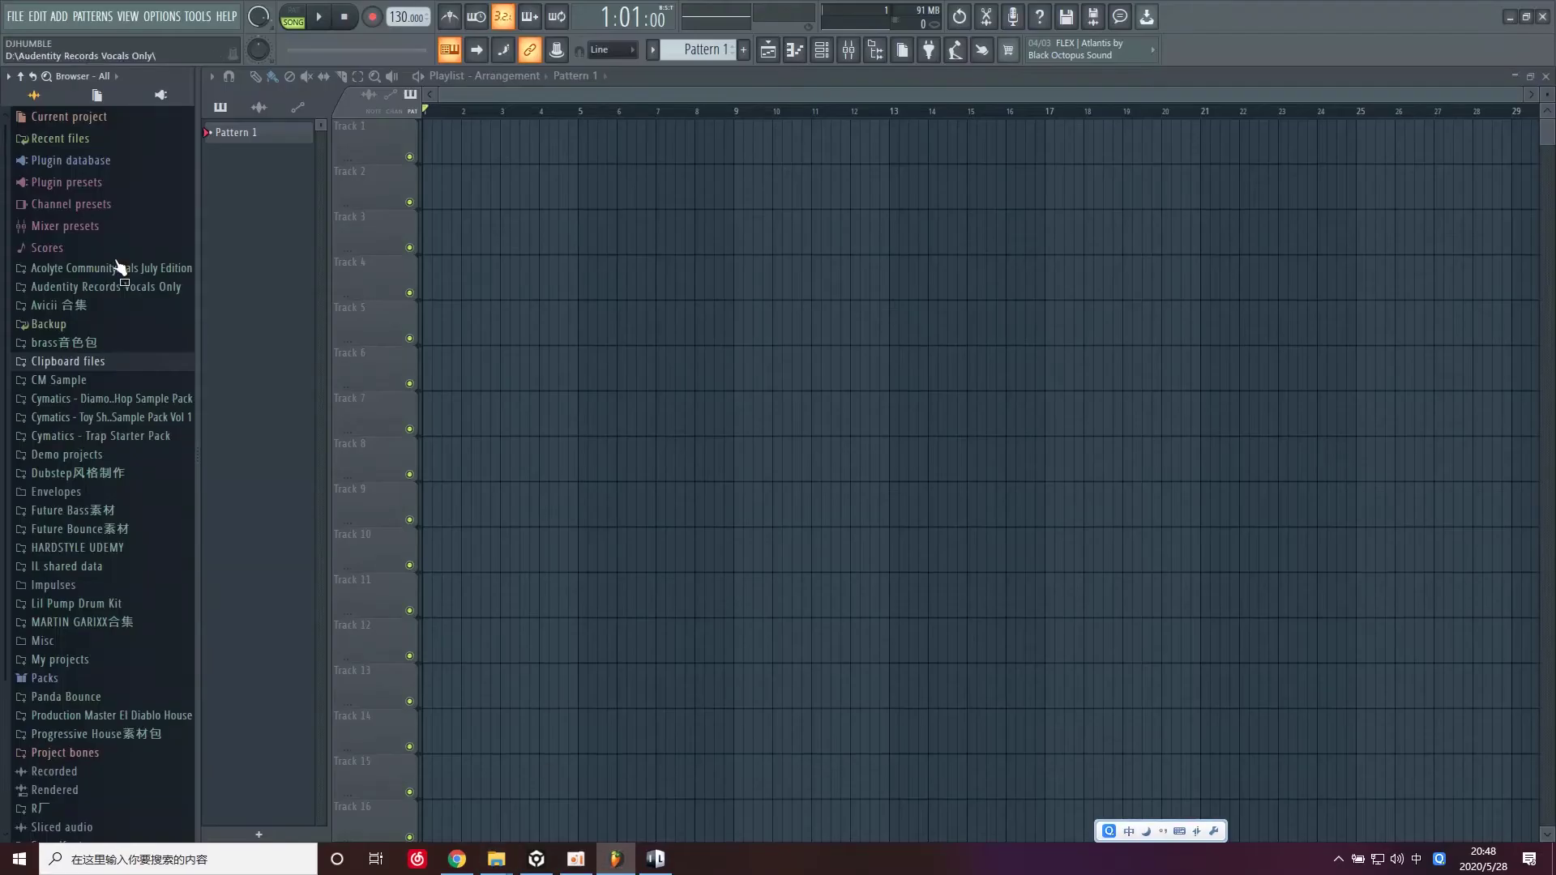
{"action": "left_click", "coordinate": [162, 17]}
{"action": "left_click", "coordinate": [187, 116]}
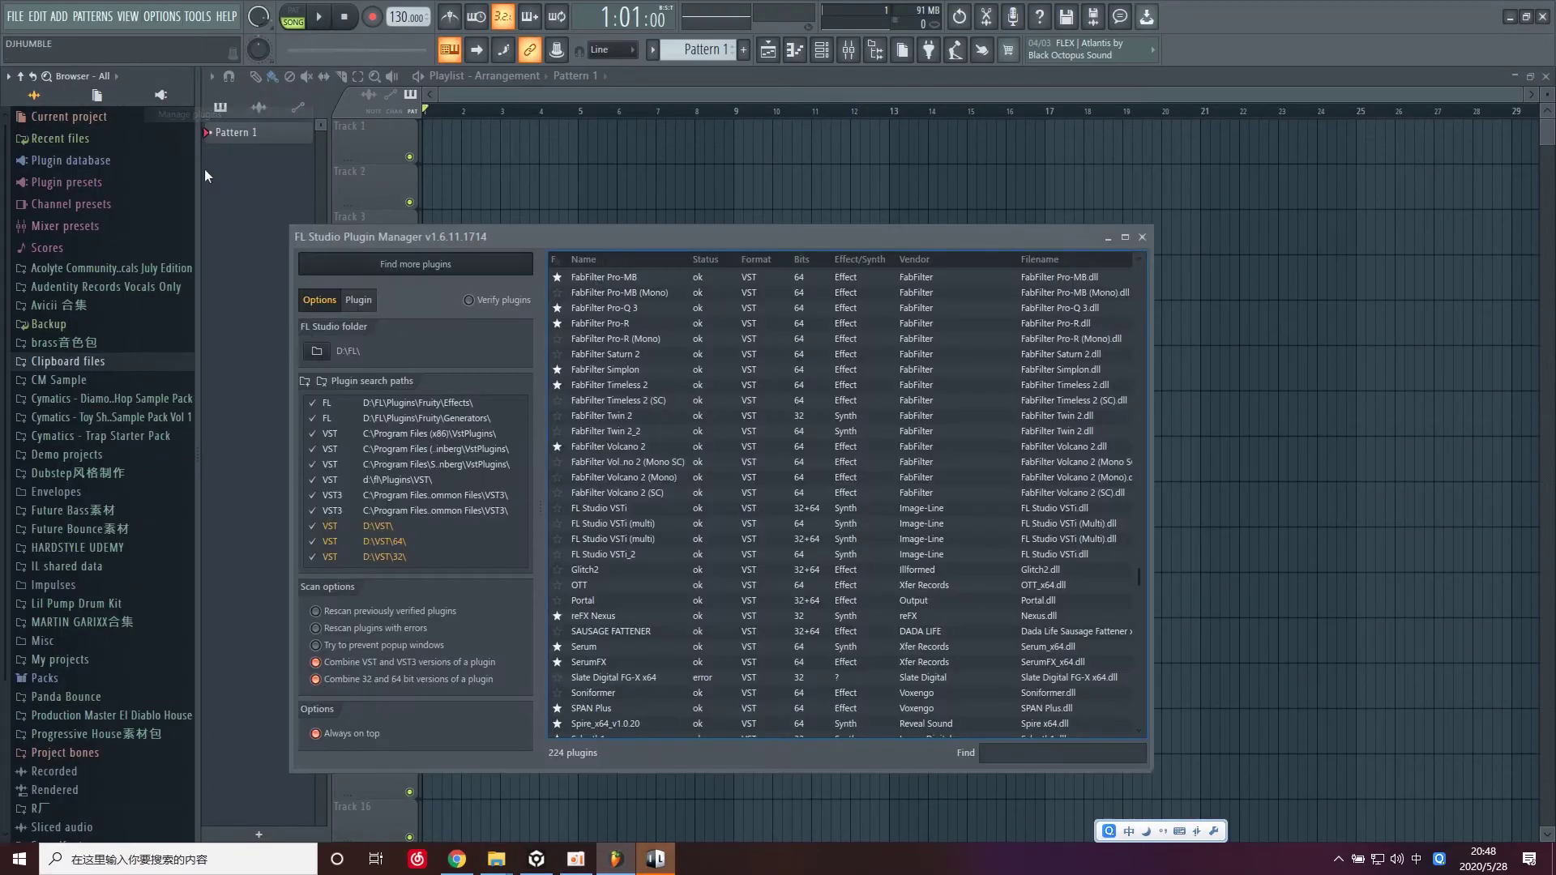
{"action": "left_click", "coordinate": [321, 381]}
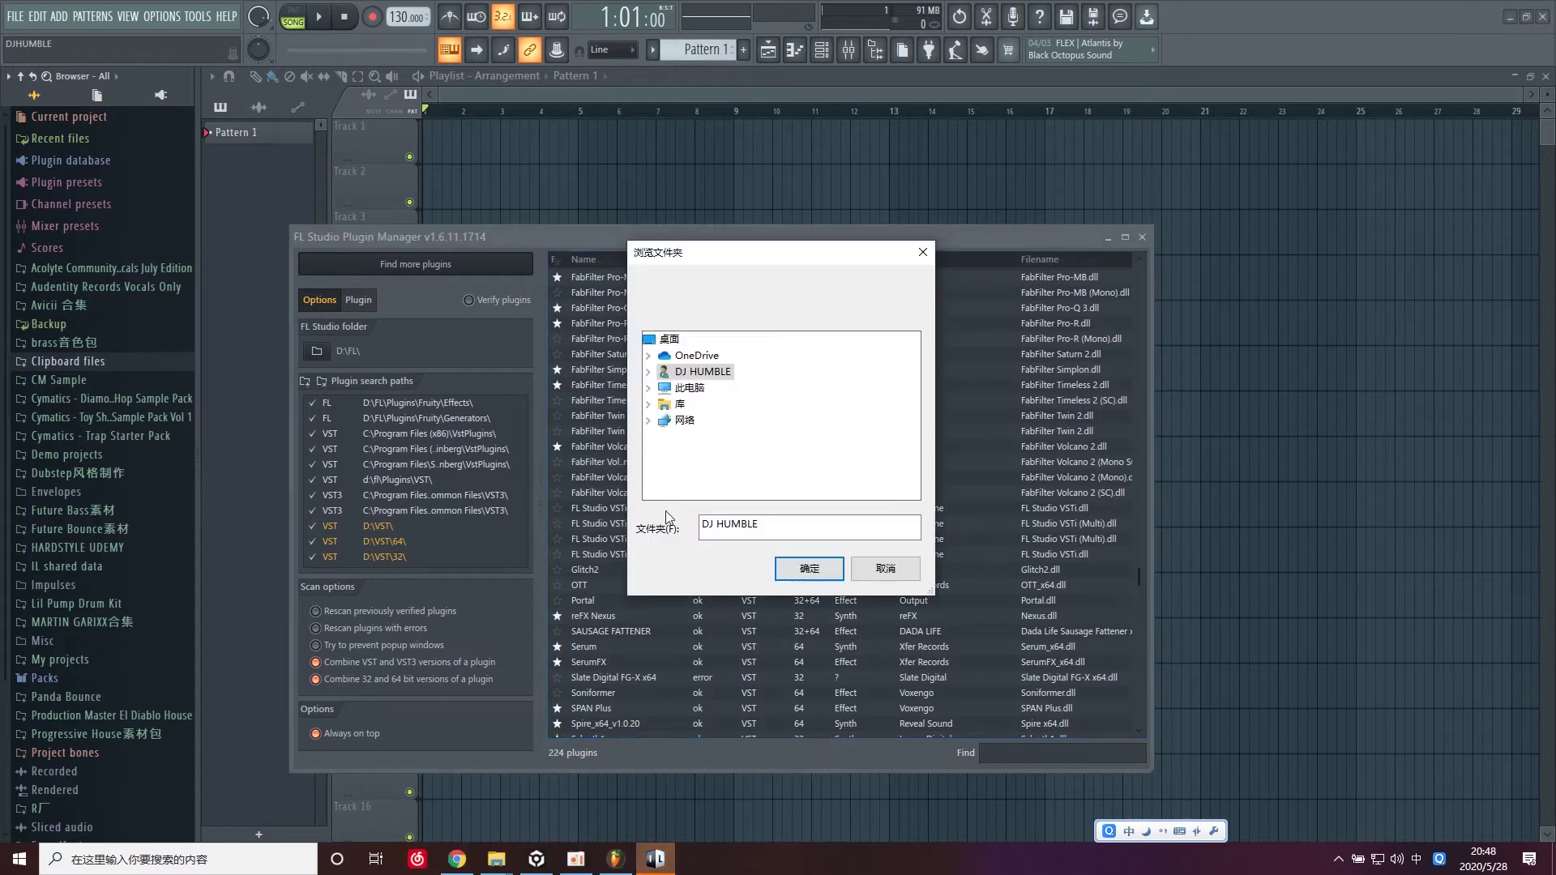
{"action": "left_click", "coordinate": [648, 387]}
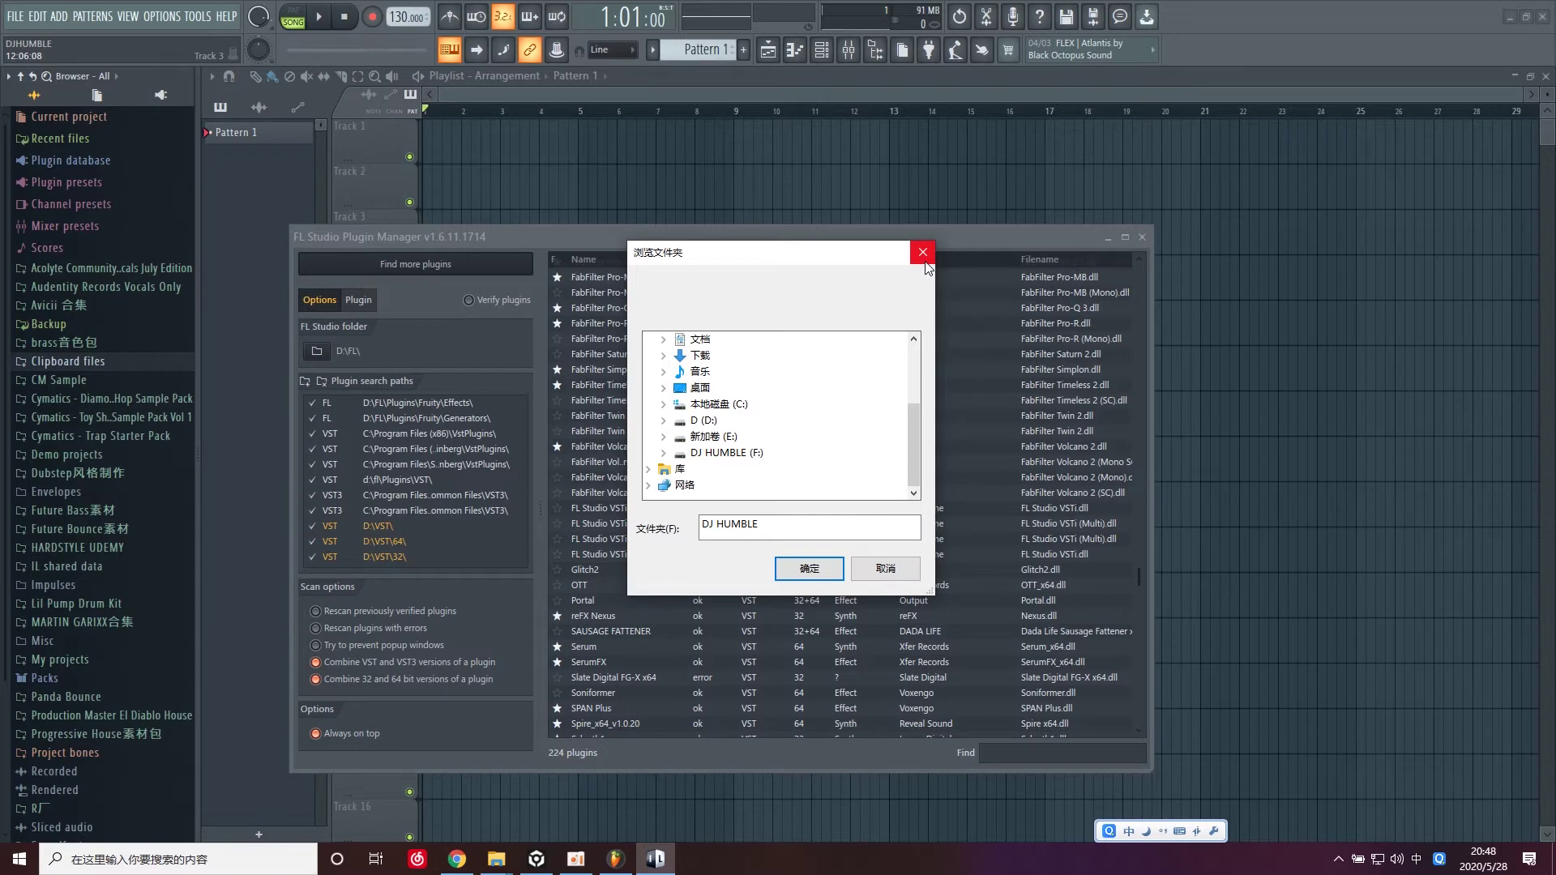
{"action": "left_click", "coordinate": [926, 263]}
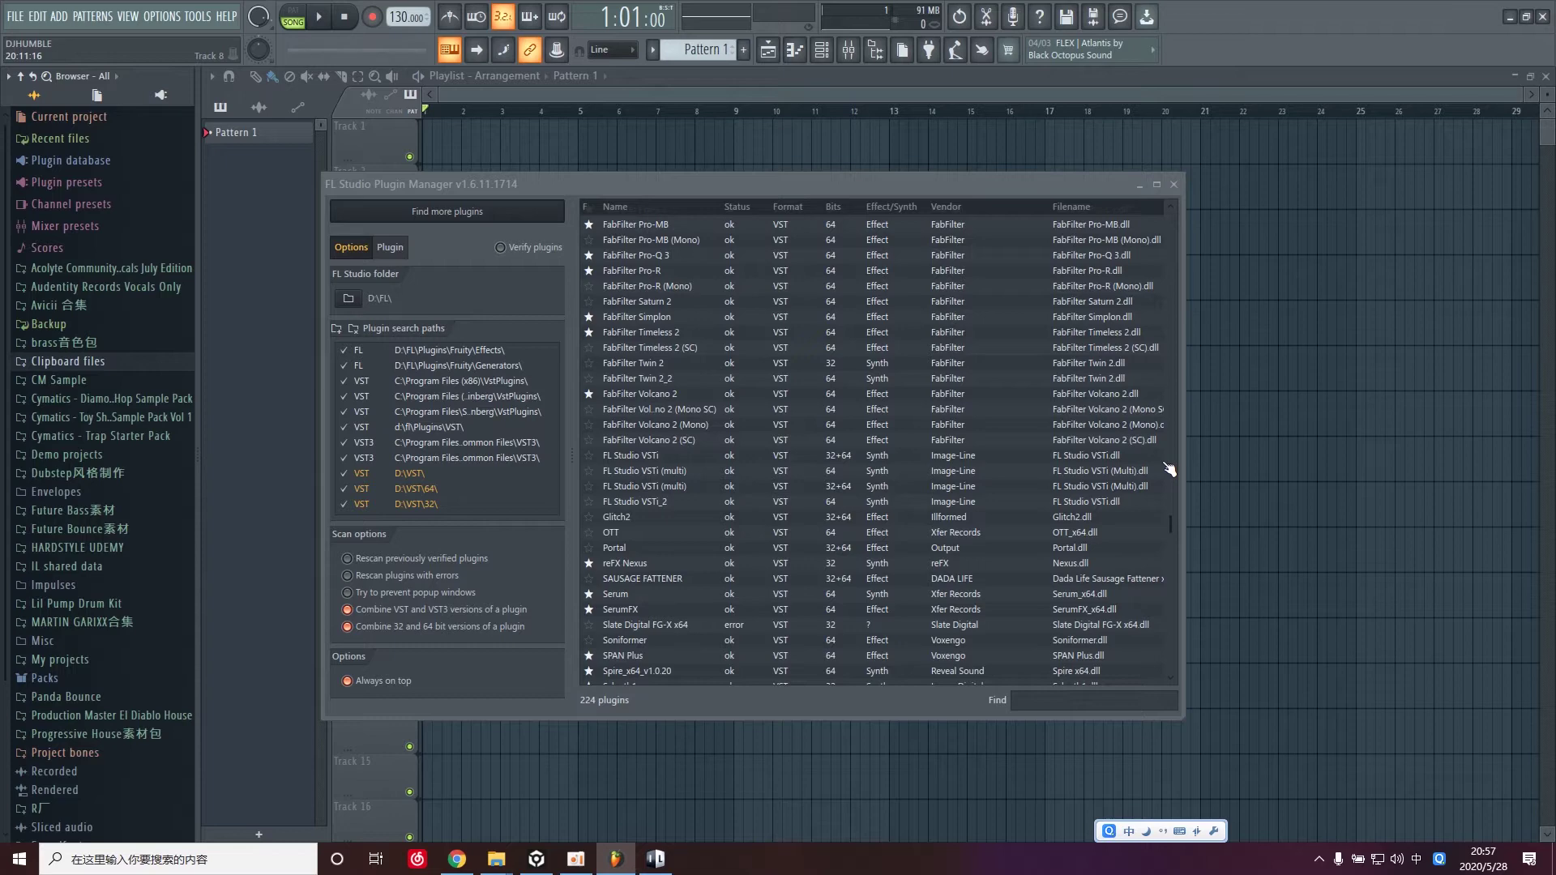
Step: Switch to the VST folder window in File Explorer and minimise the plugin manager
{"action": "mouse_move", "coordinate": [496, 859]}
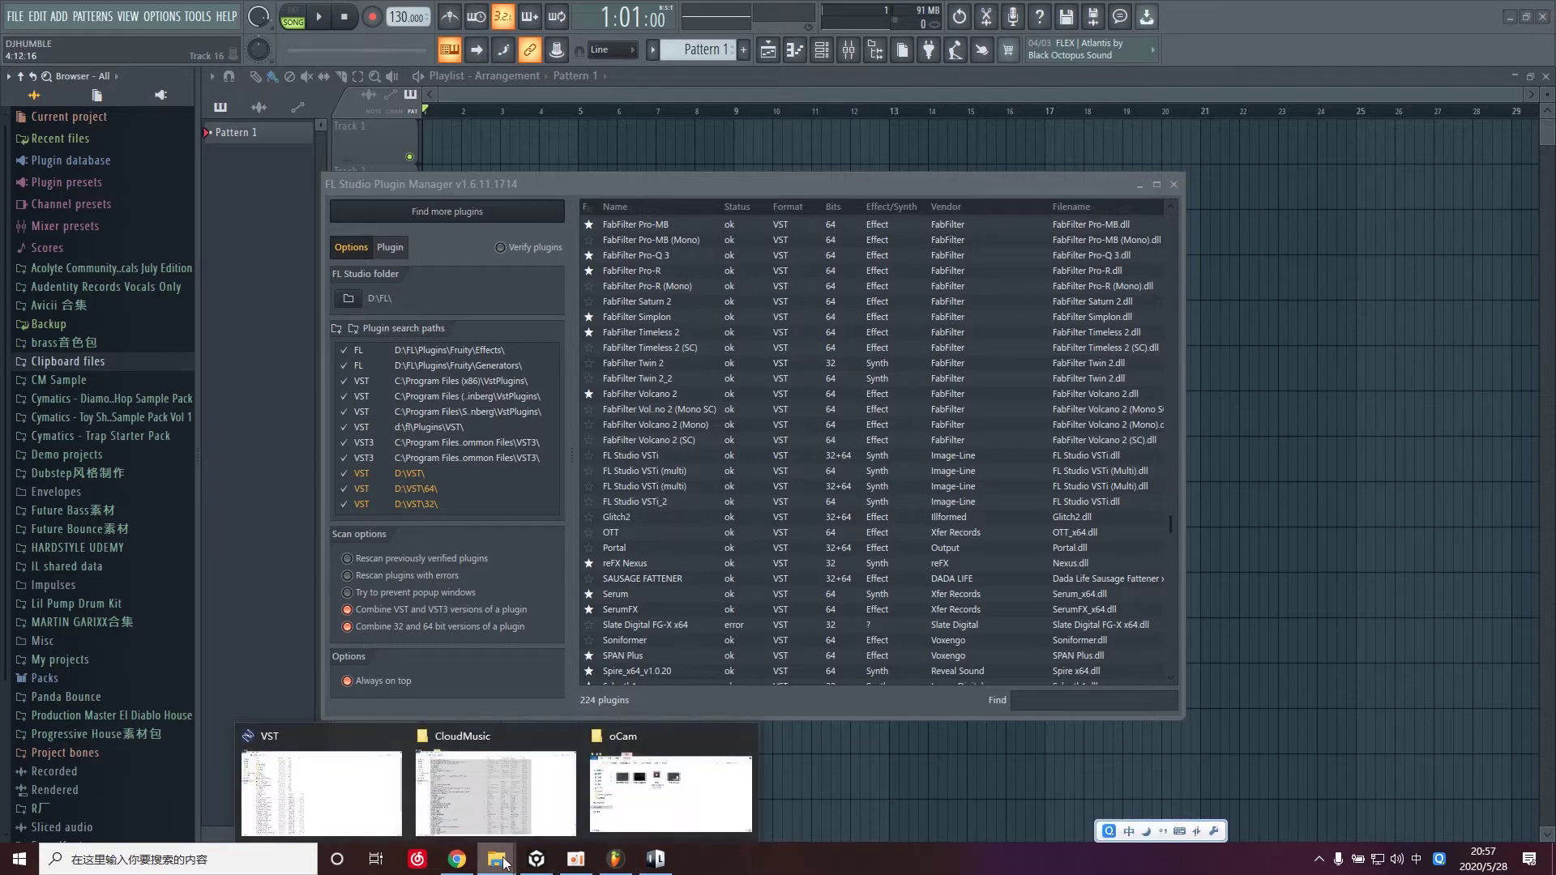
{"action": "mouse_move", "coordinate": [524, 835]}
{"action": "left_click", "coordinate": [319, 803]}
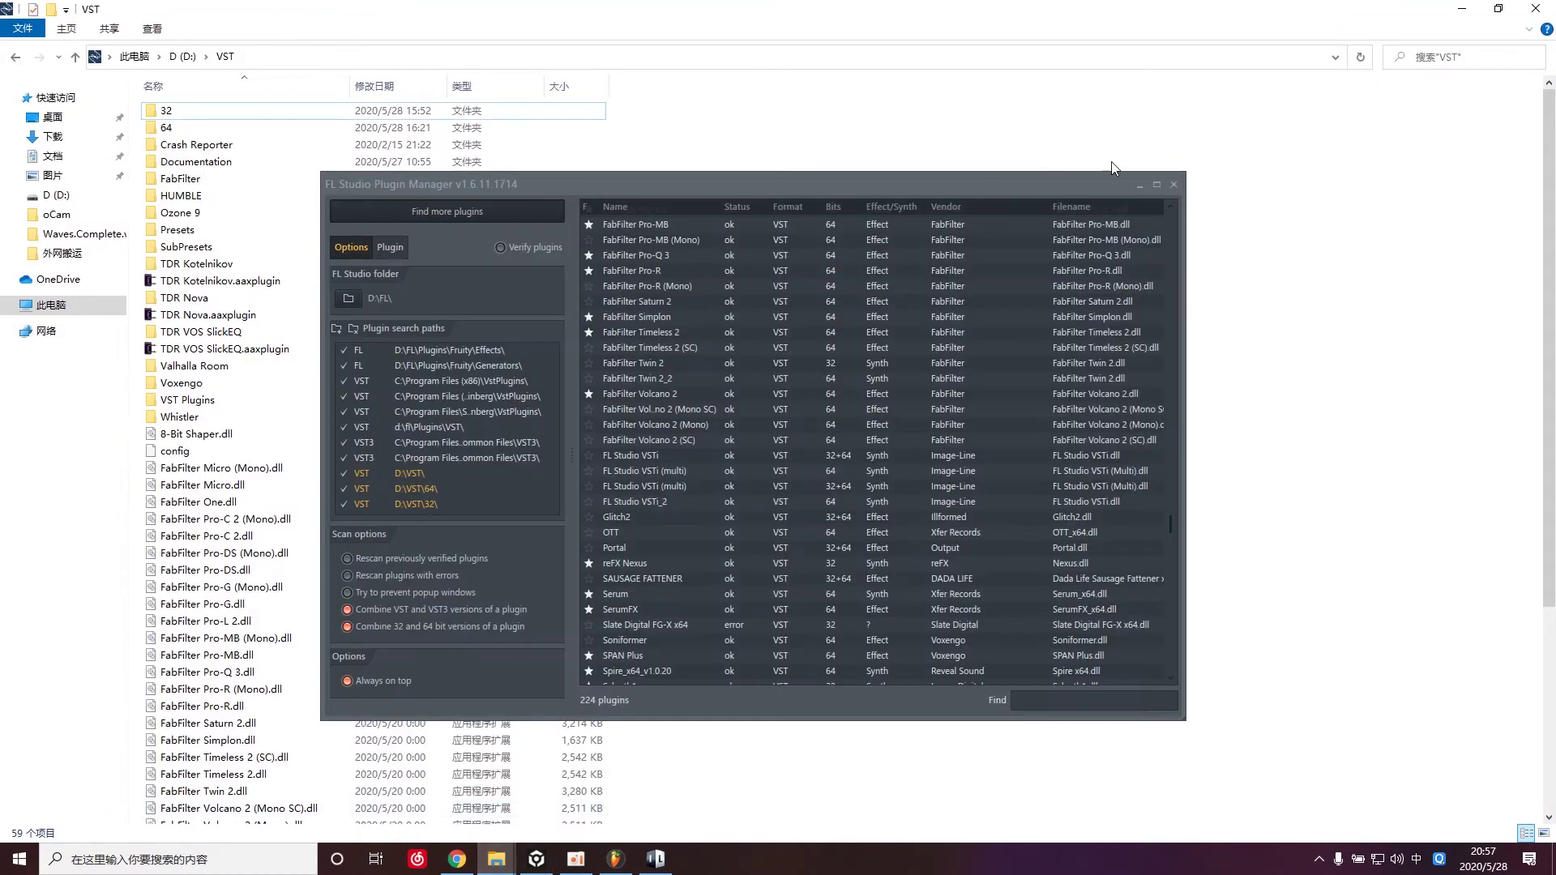
{"action": "left_click", "coordinate": [1132, 189]}
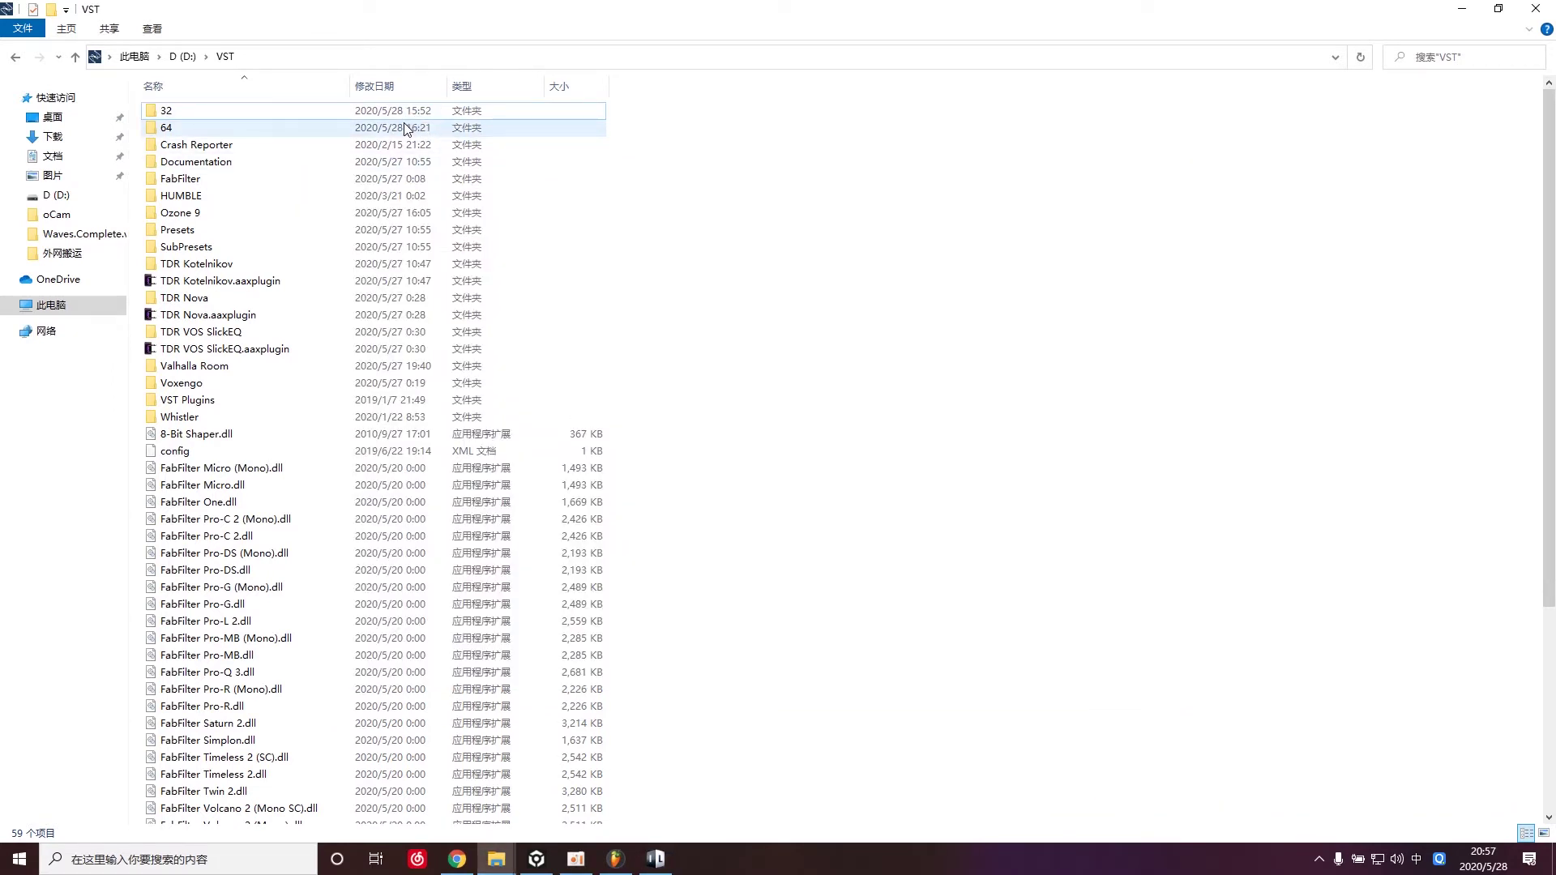
Step: Look inside the VST folder's 32 subfolder and its NEXUS2 (x86) folder, and return to the VST folder
{"action": "double_click", "coordinate": [280, 117]}
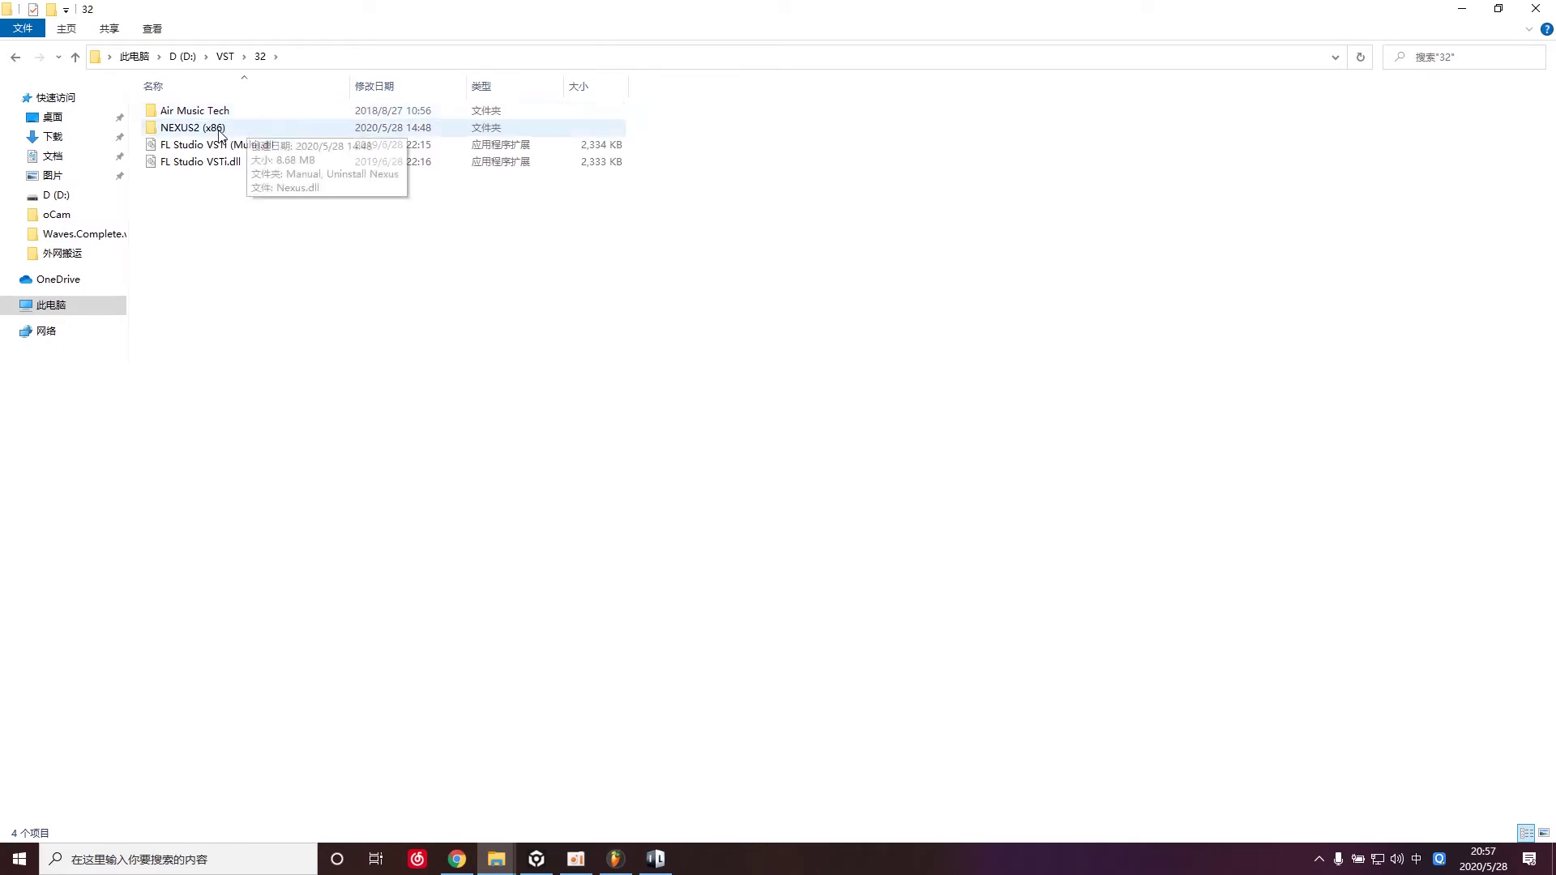
{"action": "double_click", "coordinate": [244, 128]}
{"action": "left_click", "coordinate": [223, 144]}
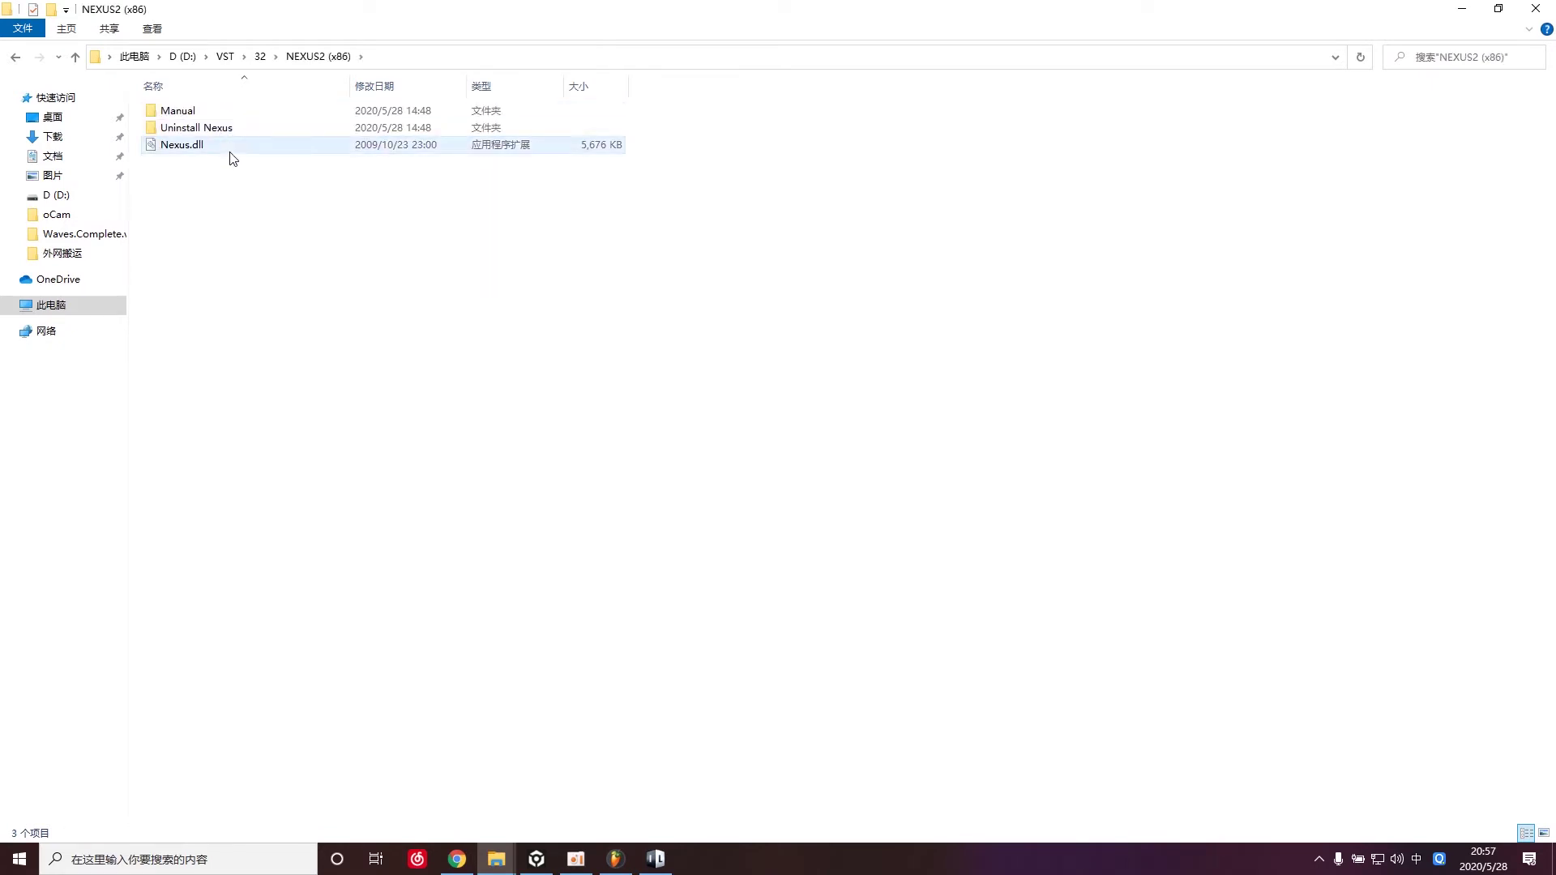
{"action": "left_click", "coordinate": [225, 56]}
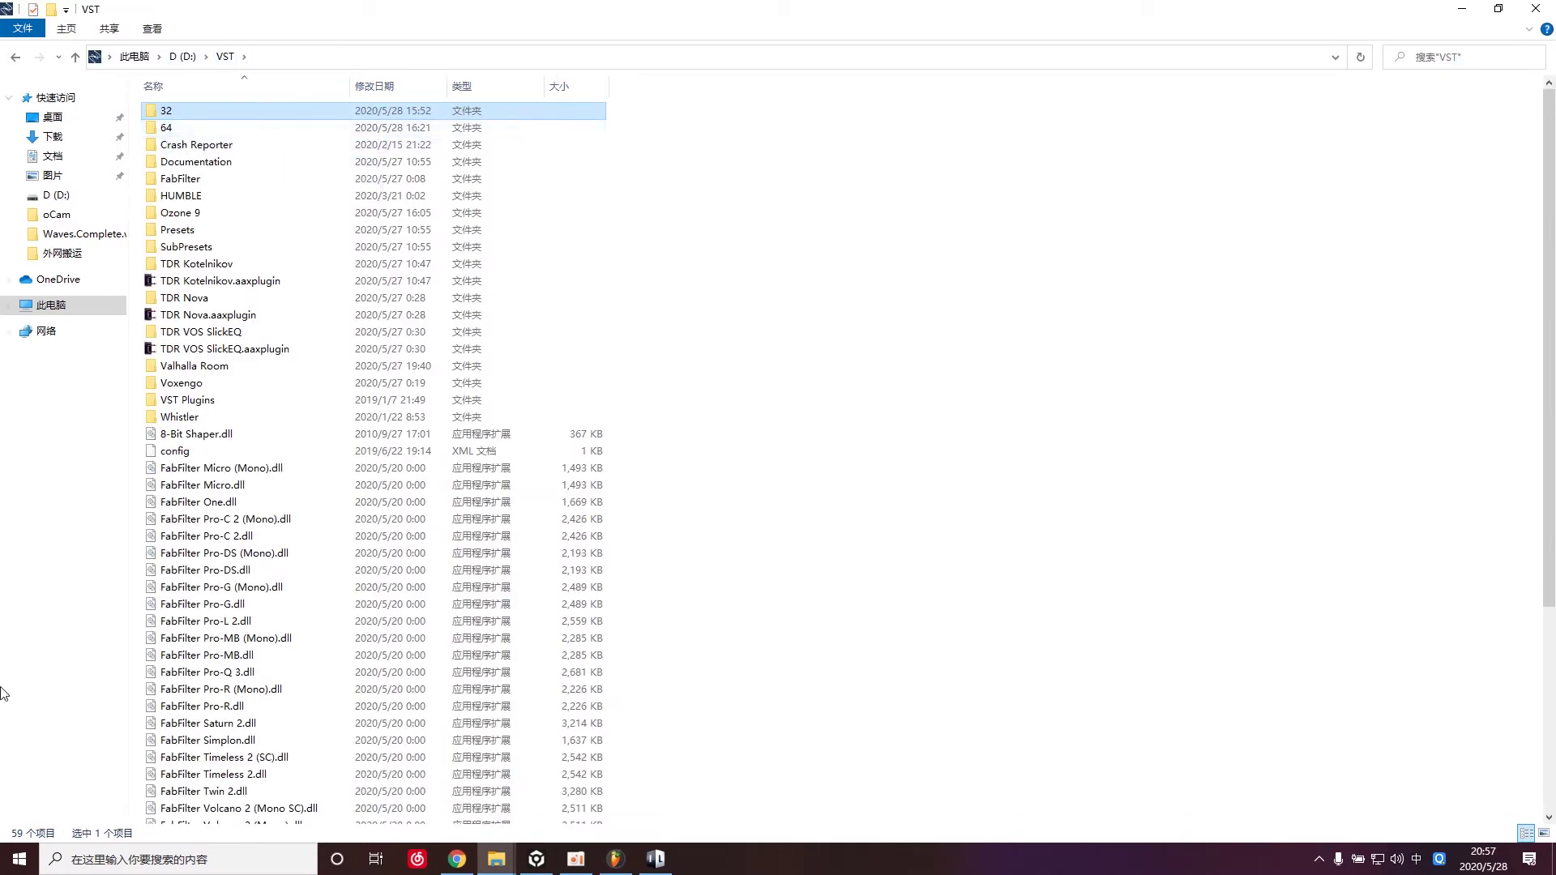
{"action": "left_click", "coordinate": [20, 859]}
{"action": "scroll", "coordinate": [115, 500], "scroll_direction": "down", "scroll_amount": 3}
{"action": "scroll", "coordinate": [116, 504], "scroll_direction": "up", "scroll_amount": 3}
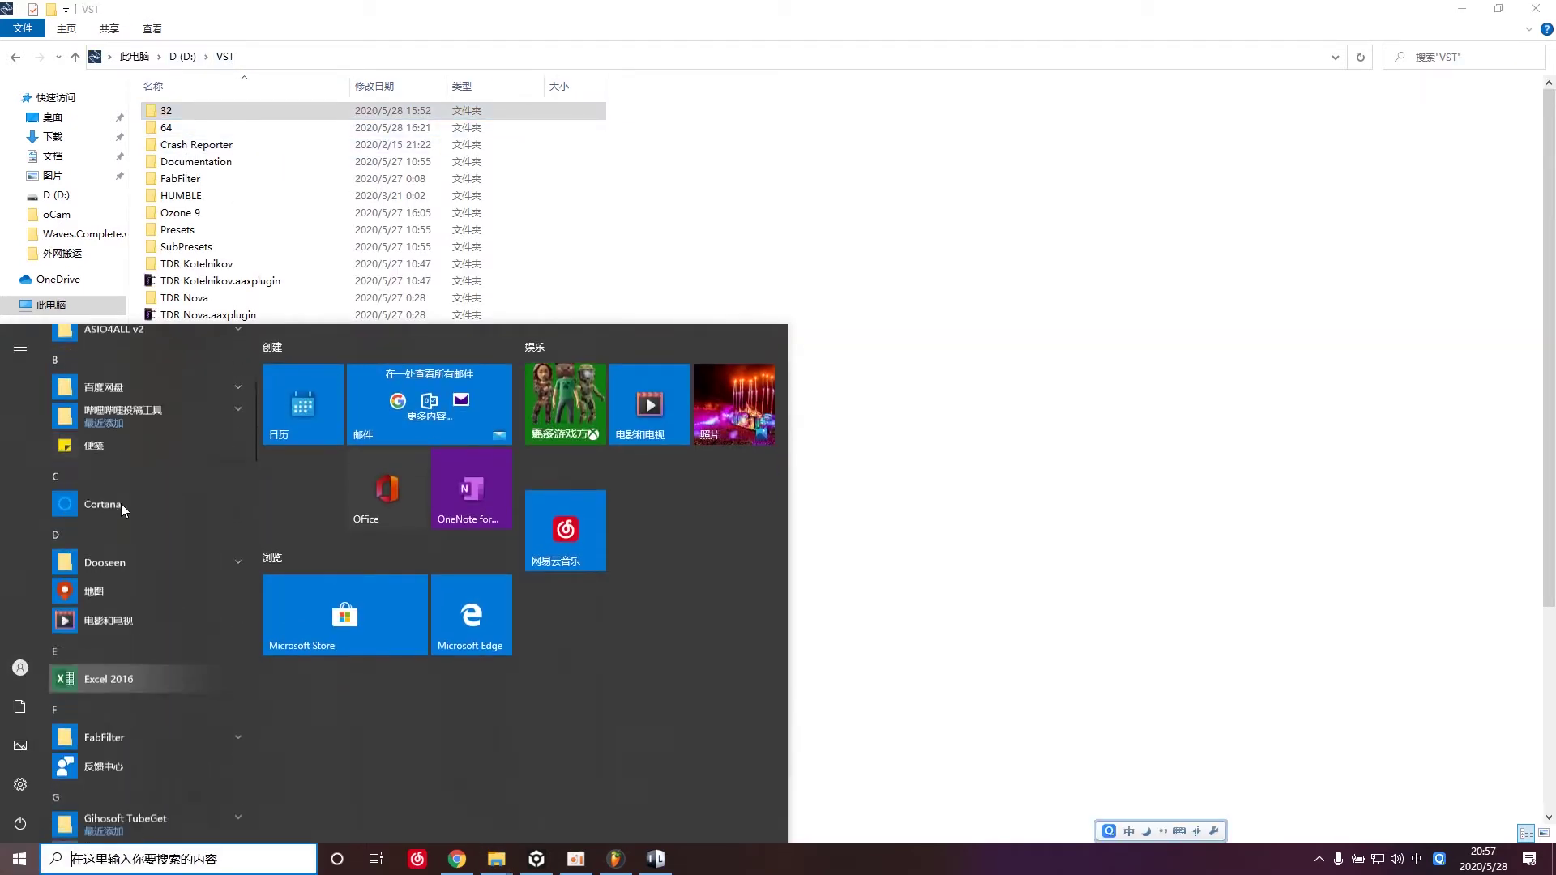
{"action": "left_click", "coordinate": [1160, 284]}
Step: Go up to drive D and look through its list of folders and files around the VST folder
{"action": "left_click", "coordinate": [182, 58]}
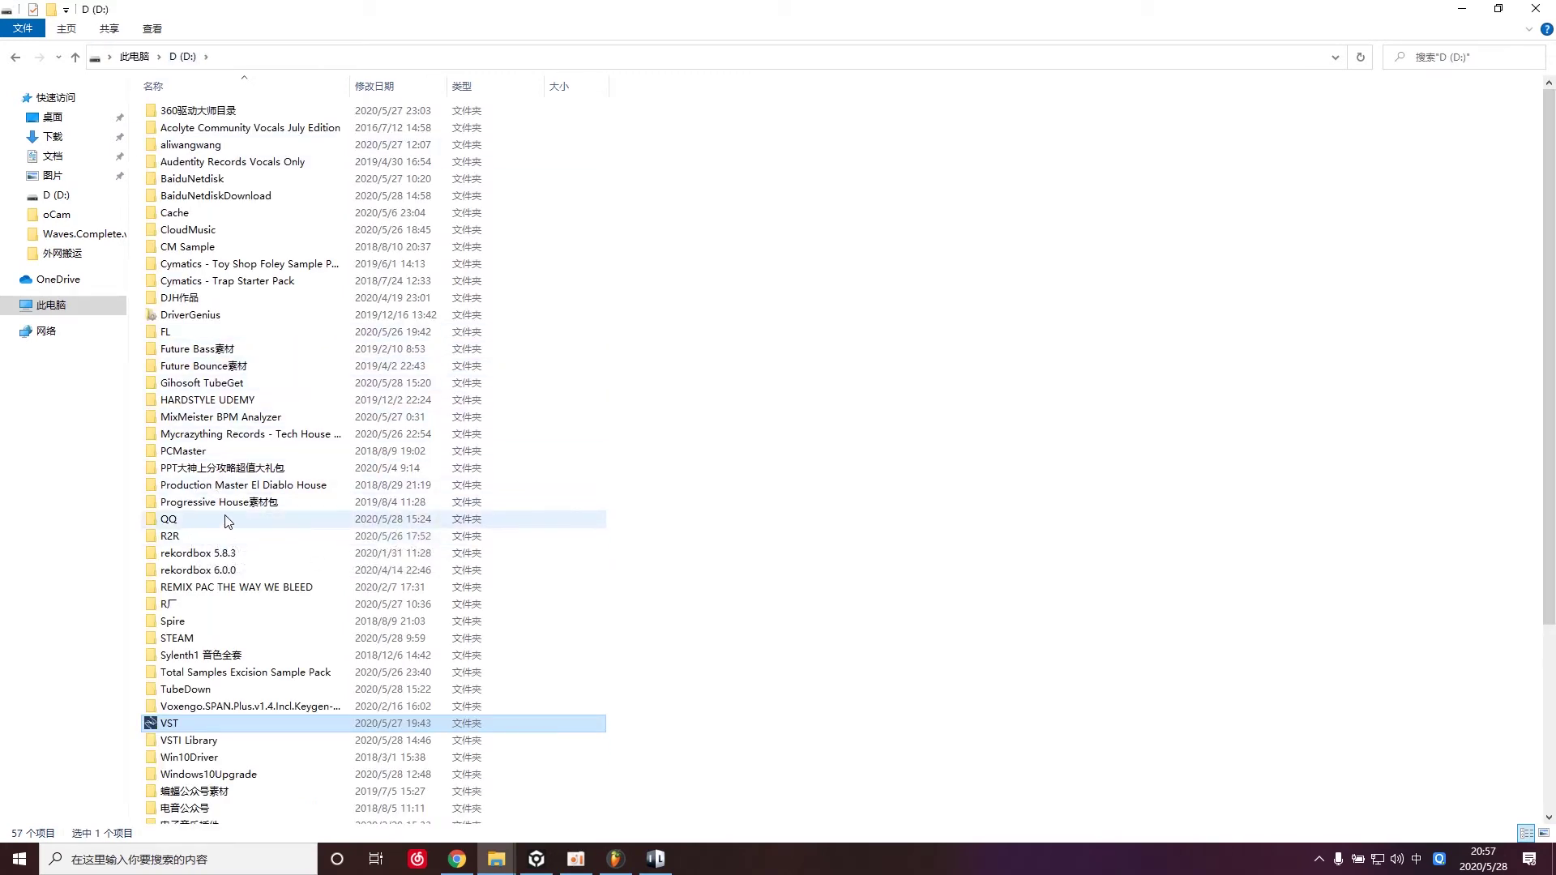
{"action": "scroll", "coordinate": [231, 531], "scroll_direction": "down", "scroll_amount": 3}
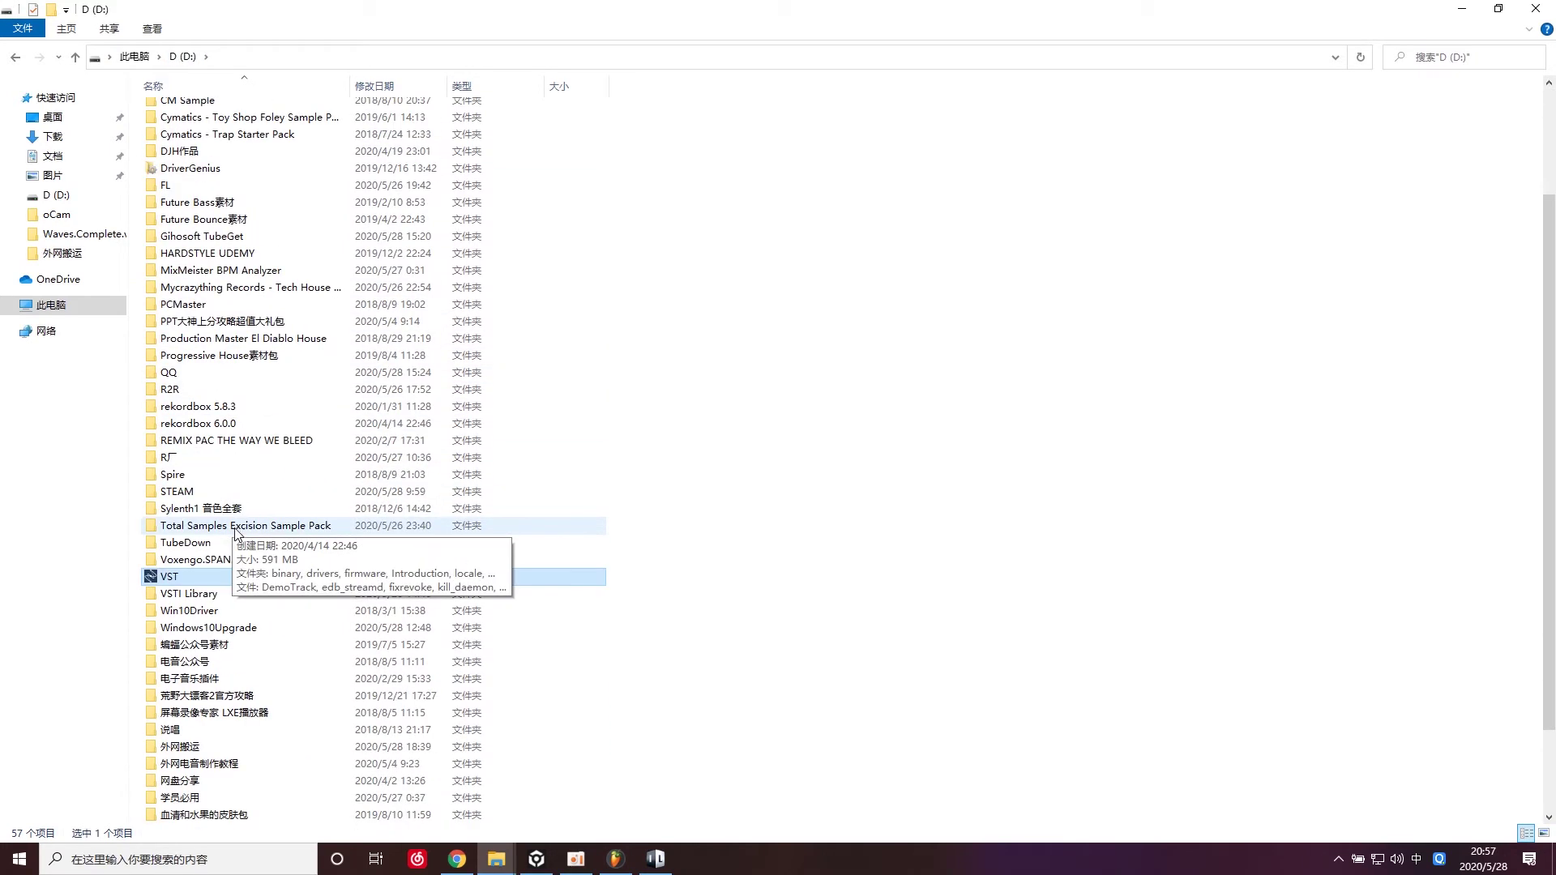
{"action": "scroll", "coordinate": [238, 532], "scroll_direction": "down", "scroll_amount": 2}
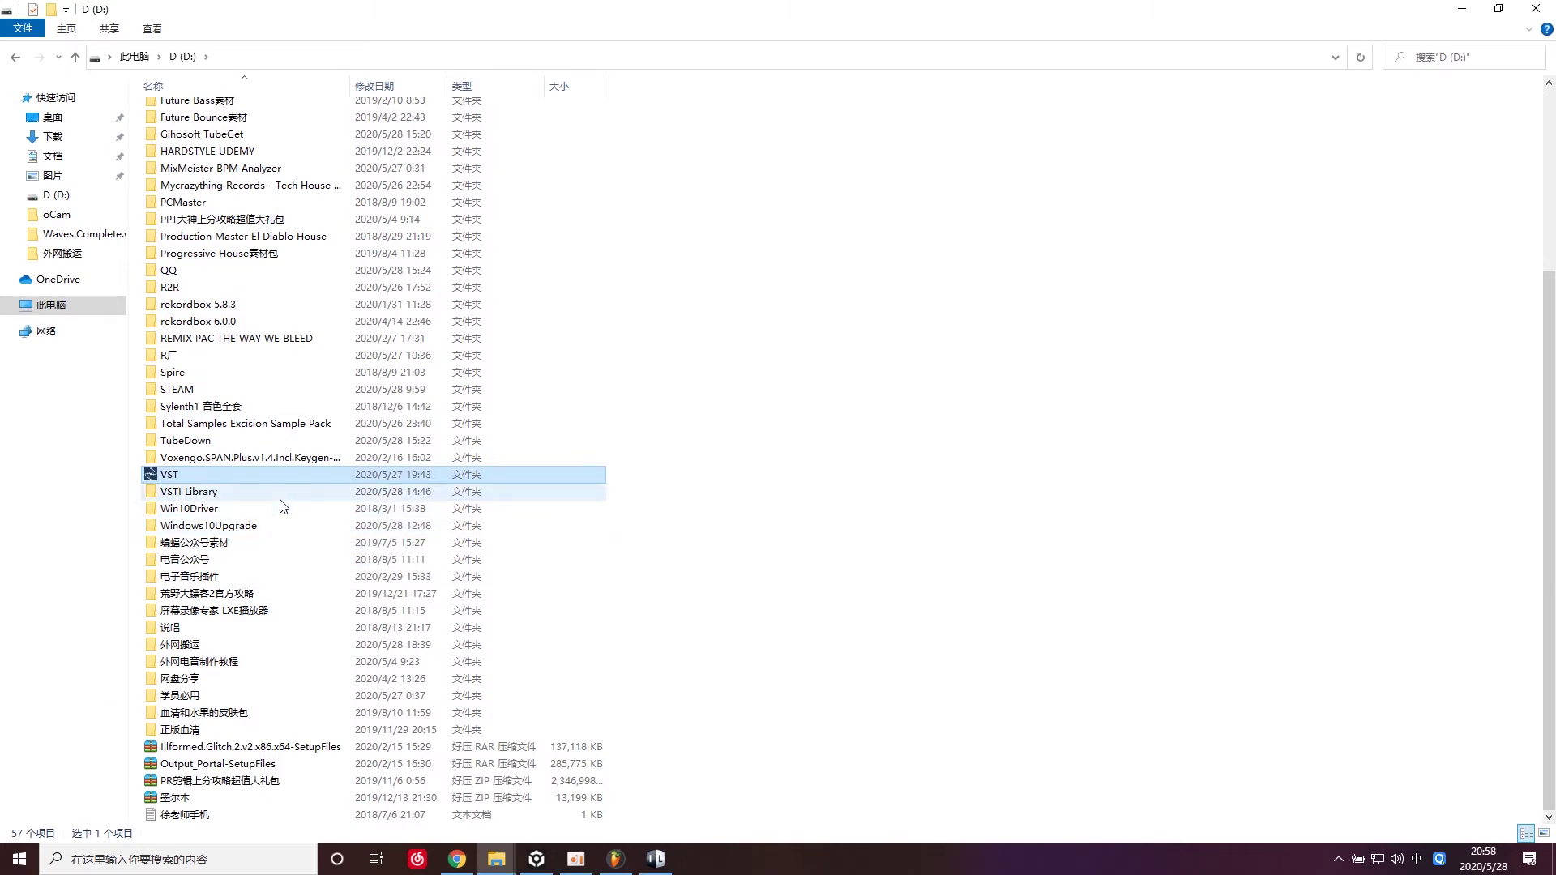
{"action": "scroll", "coordinate": [283, 506], "scroll_direction": "up", "scroll_amount": 4}
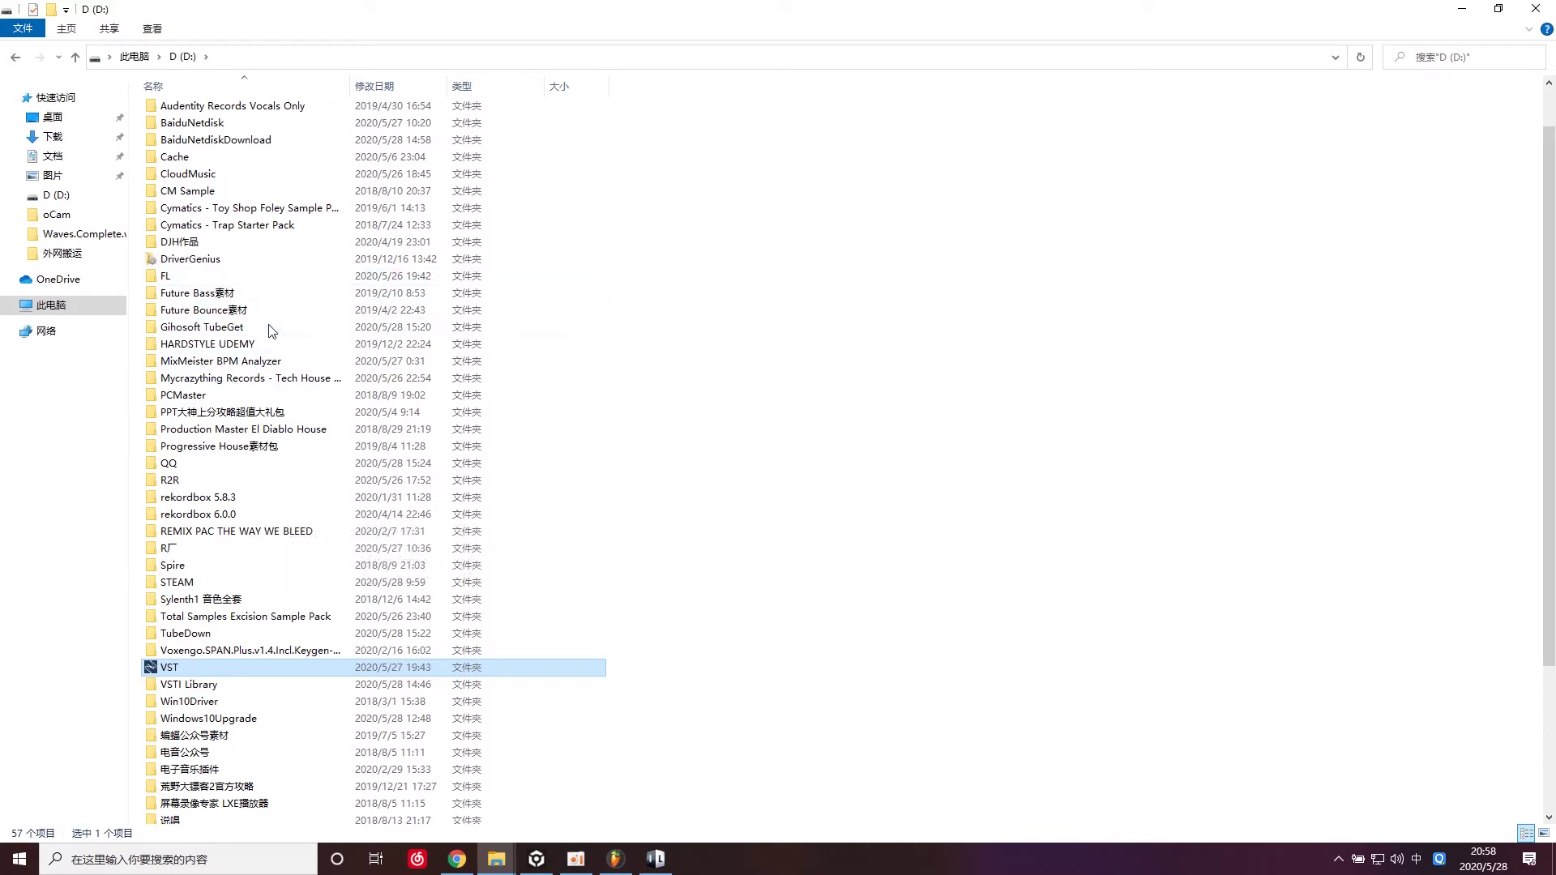
{"action": "scroll", "coordinate": [225, 604], "scroll_direction": "down", "scroll_amount": 2}
{"action": "scroll", "coordinate": [267, 713], "scroll_direction": "down", "scroll_amount": 2}
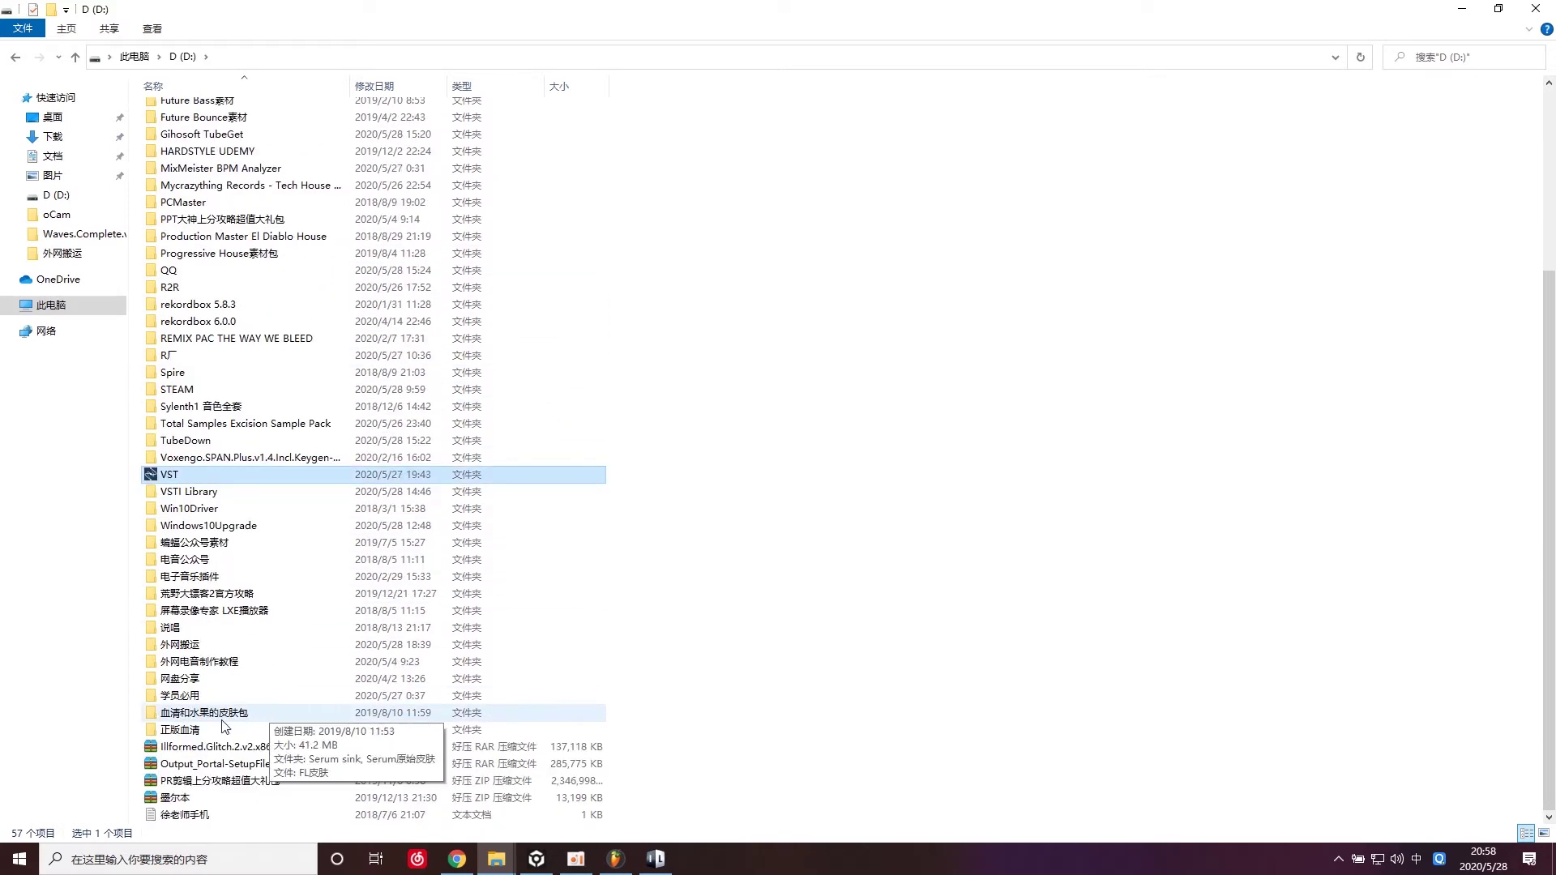
{"action": "scroll", "coordinate": [219, 535], "scroll_direction": "up", "scroll_amount": 5}
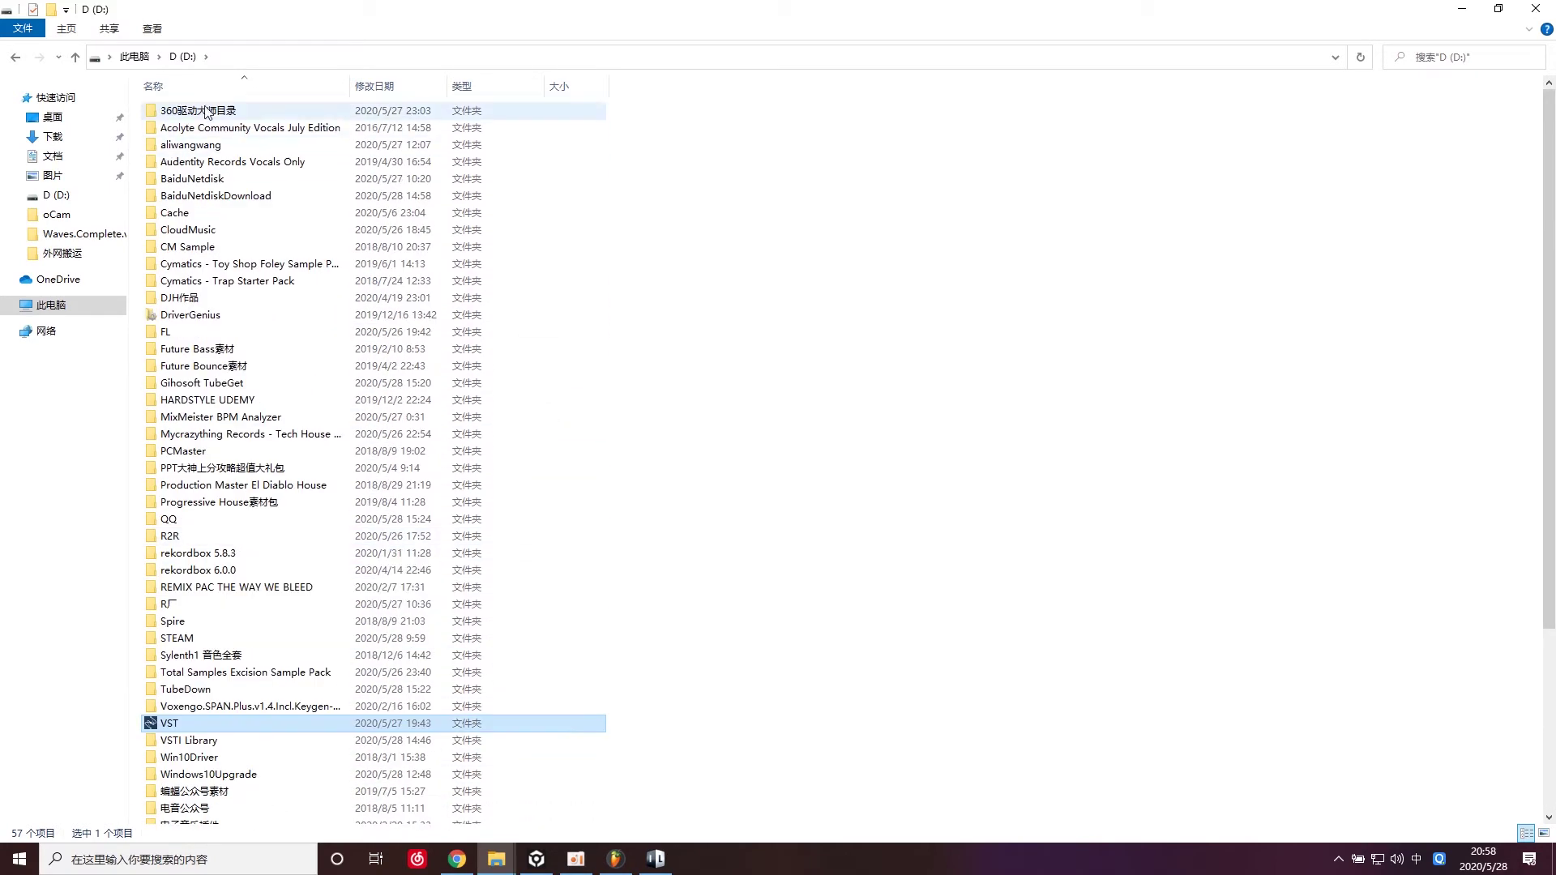
{"action": "scroll", "coordinate": [194, 403], "scroll_direction": "down", "scroll_amount": 5}
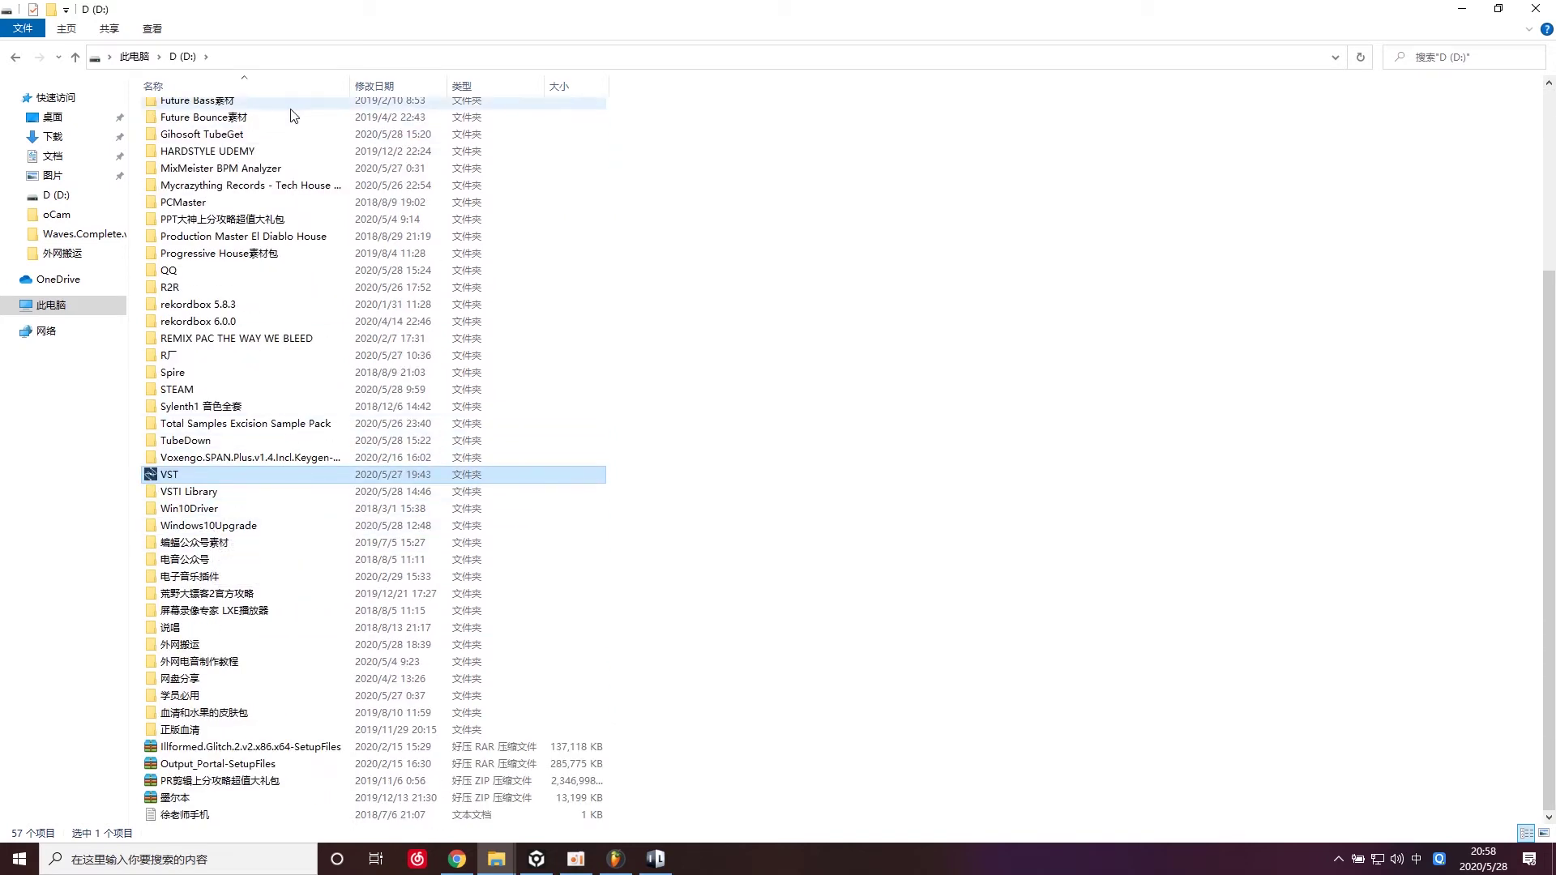
Step: Look at the contents of drive E and return to drive D
{"action": "left_click", "coordinate": [134, 56]}
{"action": "double_click", "coordinate": [858, 235]}
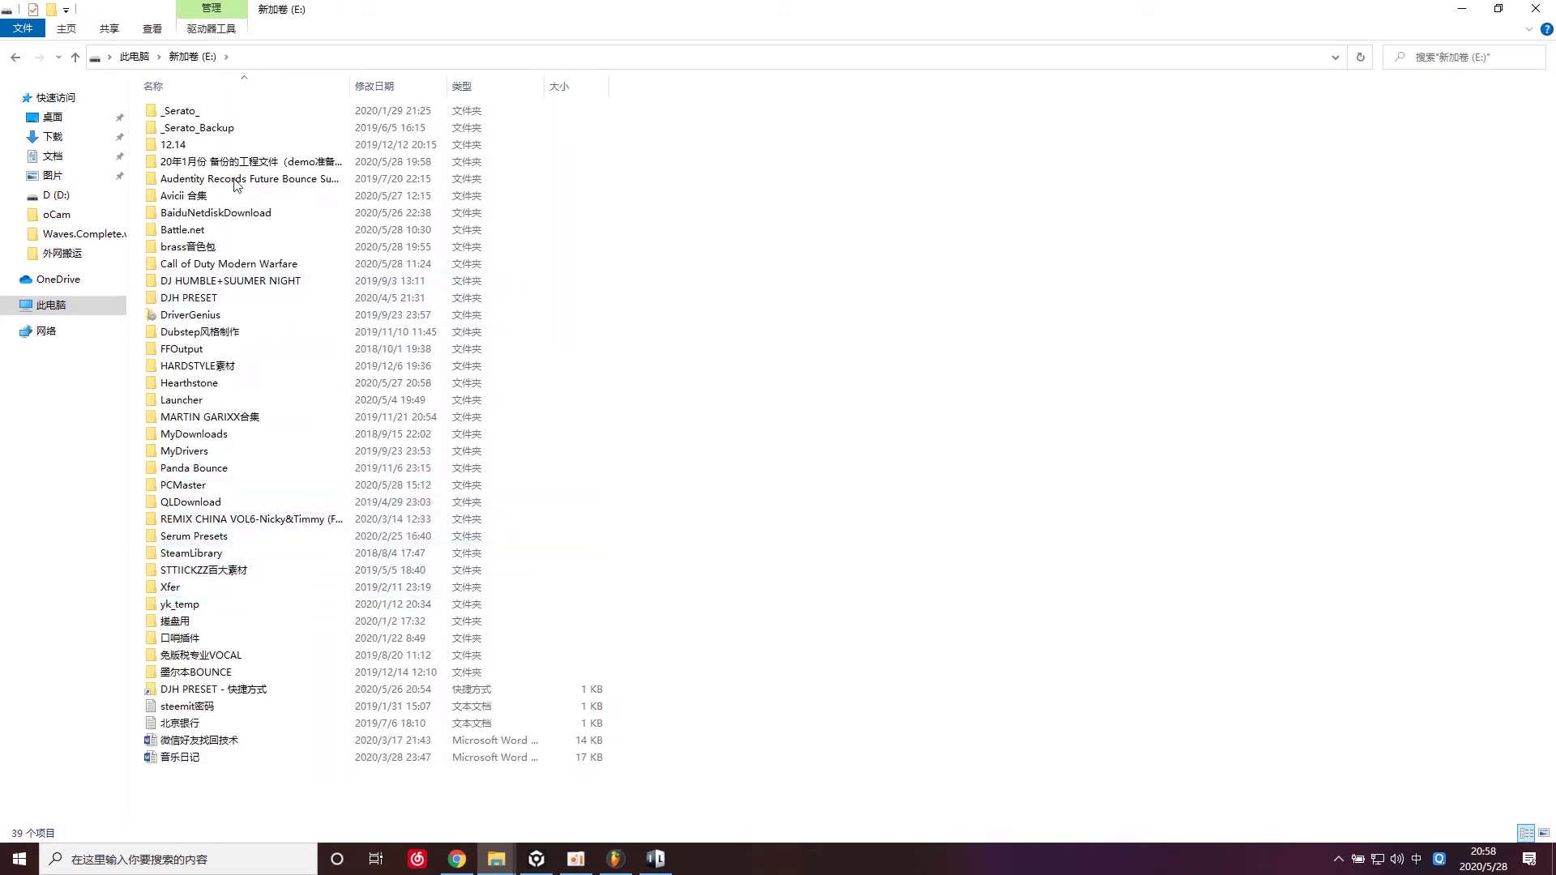
{"action": "left_click", "coordinate": [135, 56]}
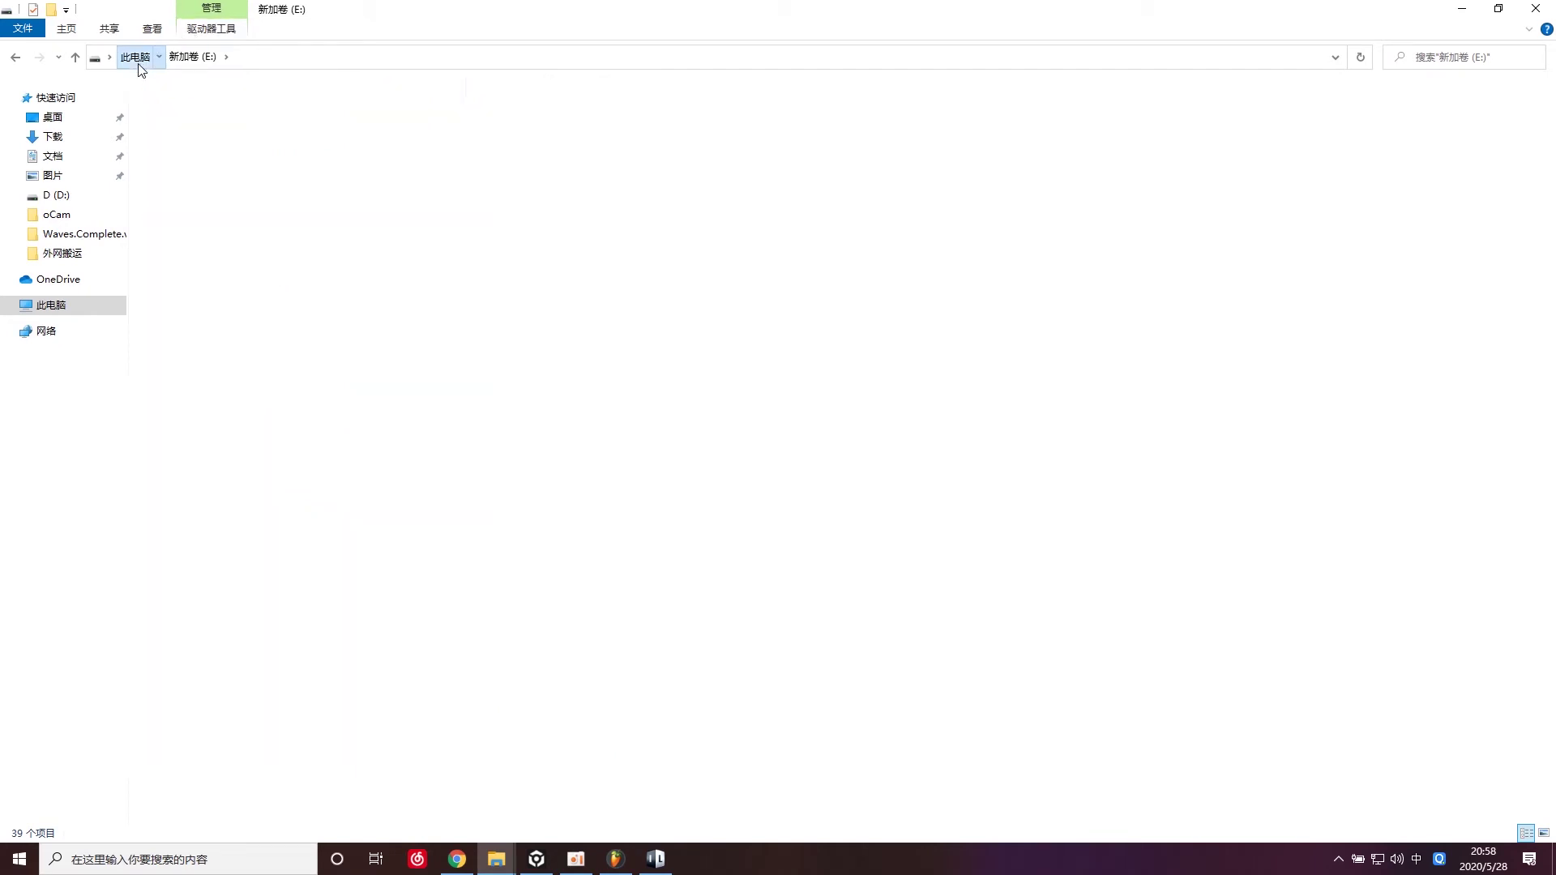
{"action": "double_click", "coordinate": [632, 258]}
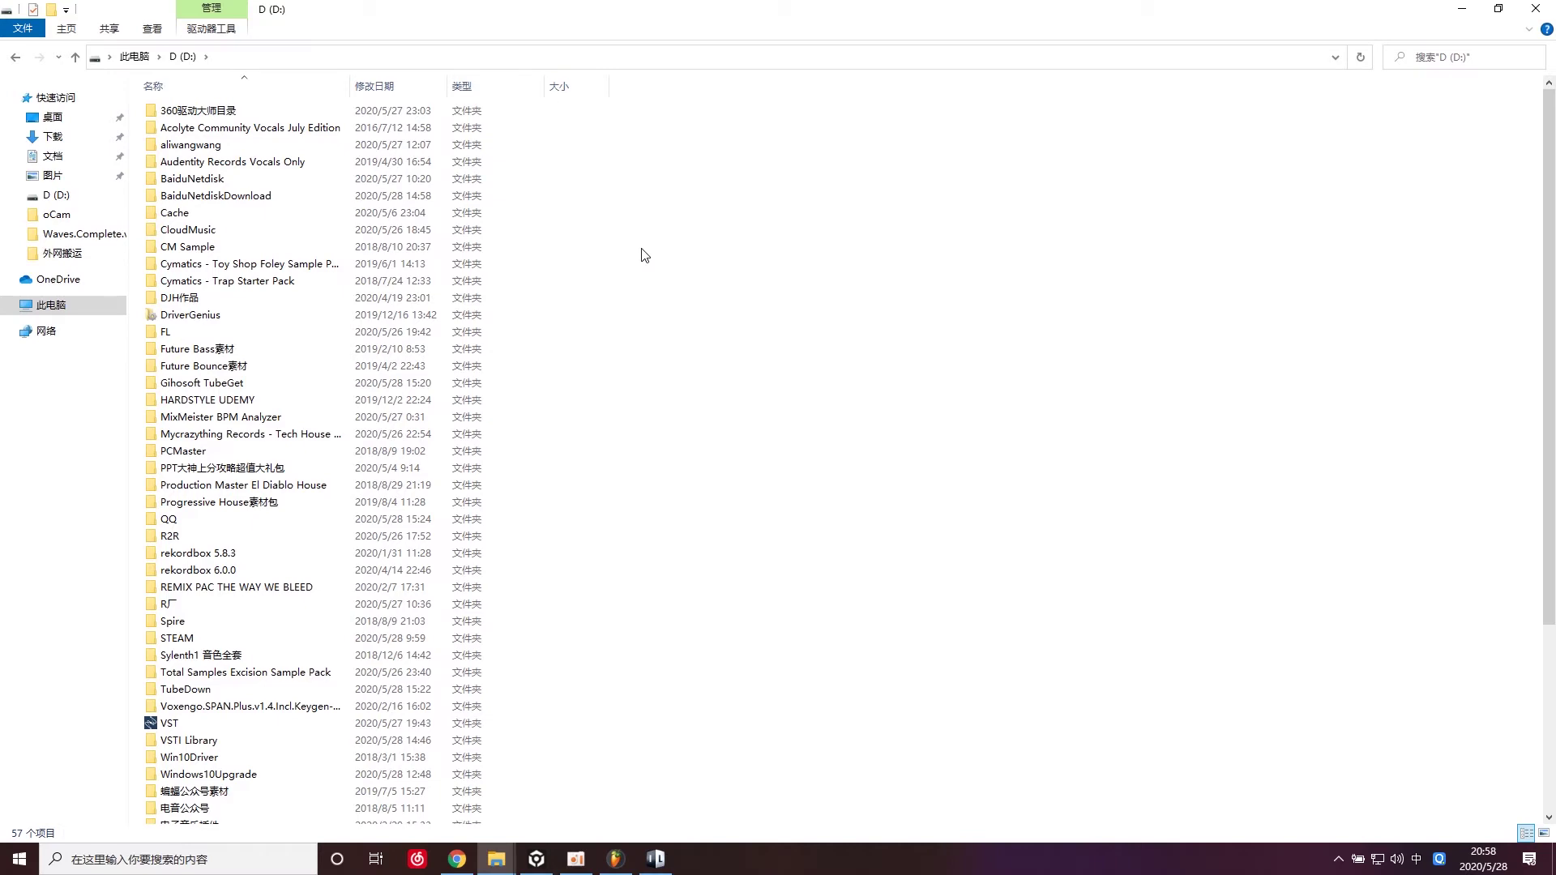
Step: Switch to FL Studio, add a reFX Nexus channel to the channel rack and close the plugin's window
{"action": "left_click", "coordinate": [627, 866]}
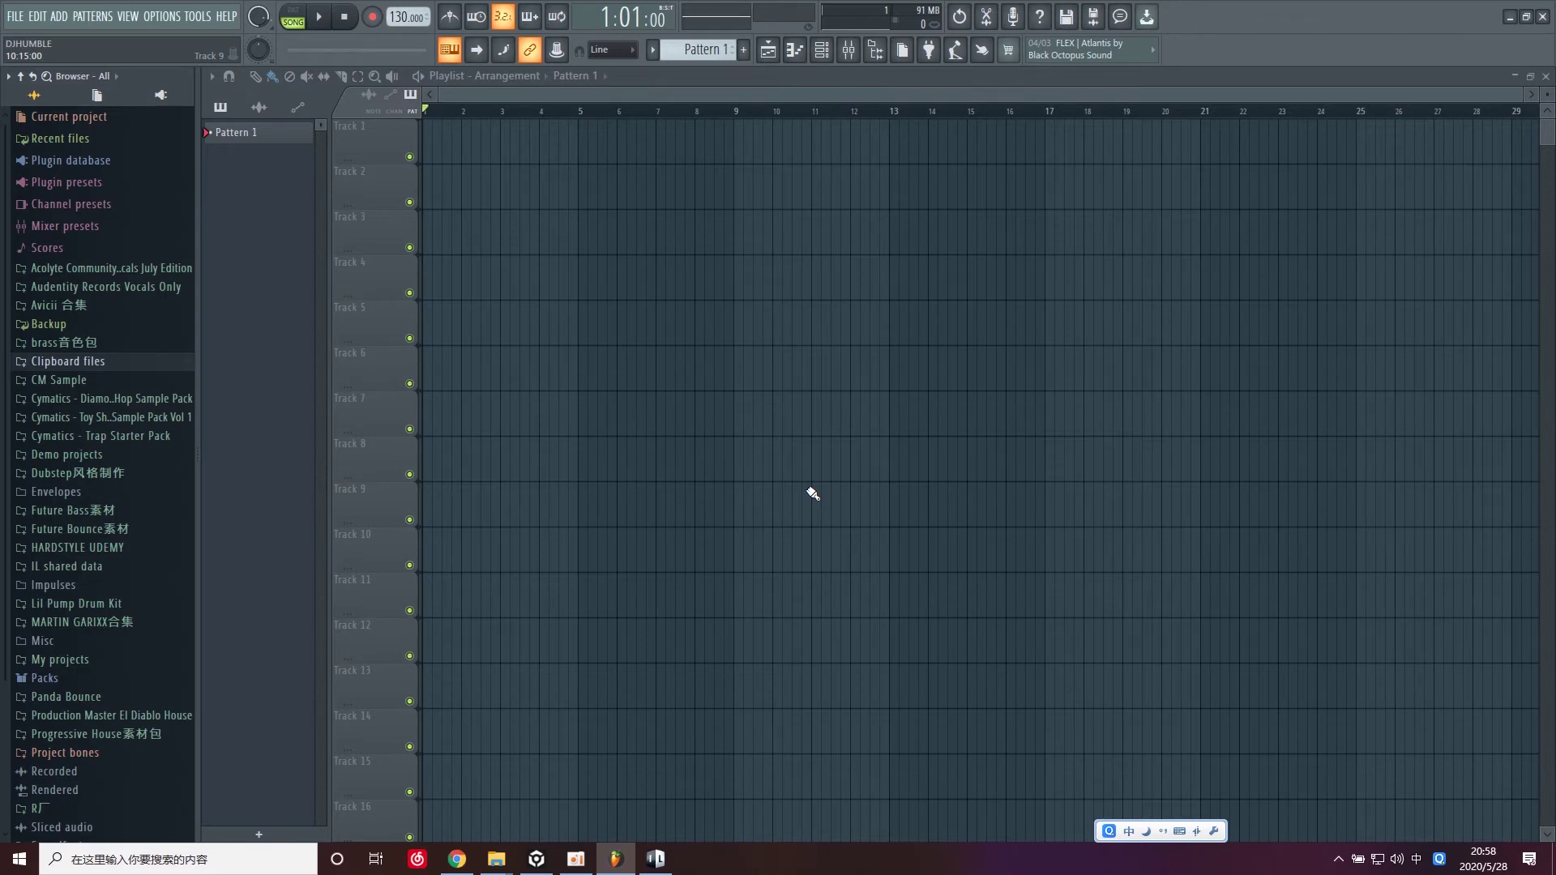
{"action": "left_click", "coordinate": [821, 50]}
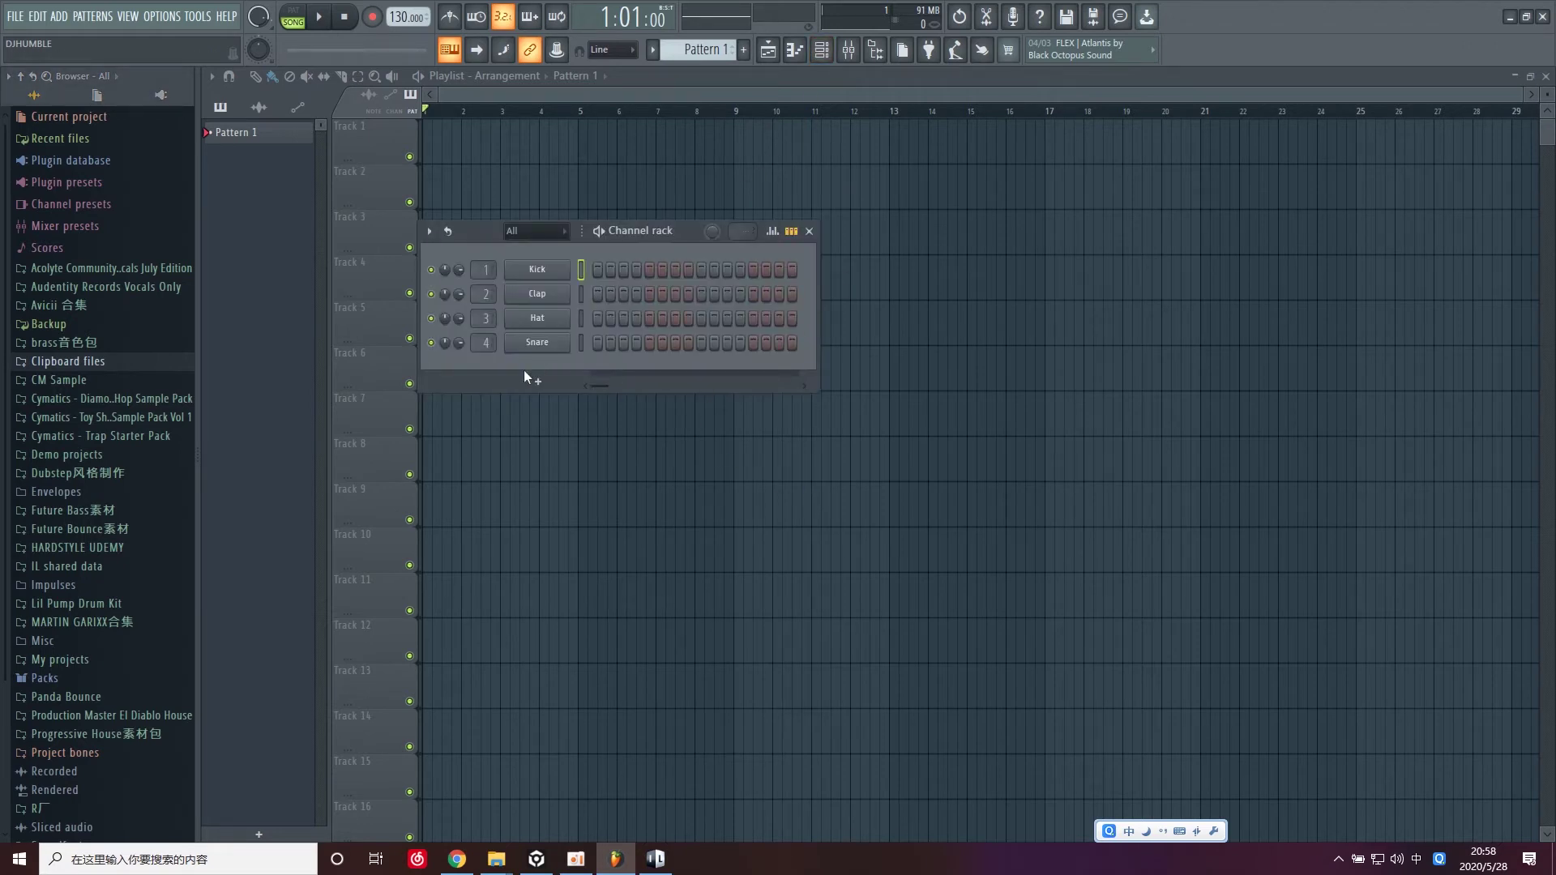
{"action": "left_click", "coordinate": [525, 375]}
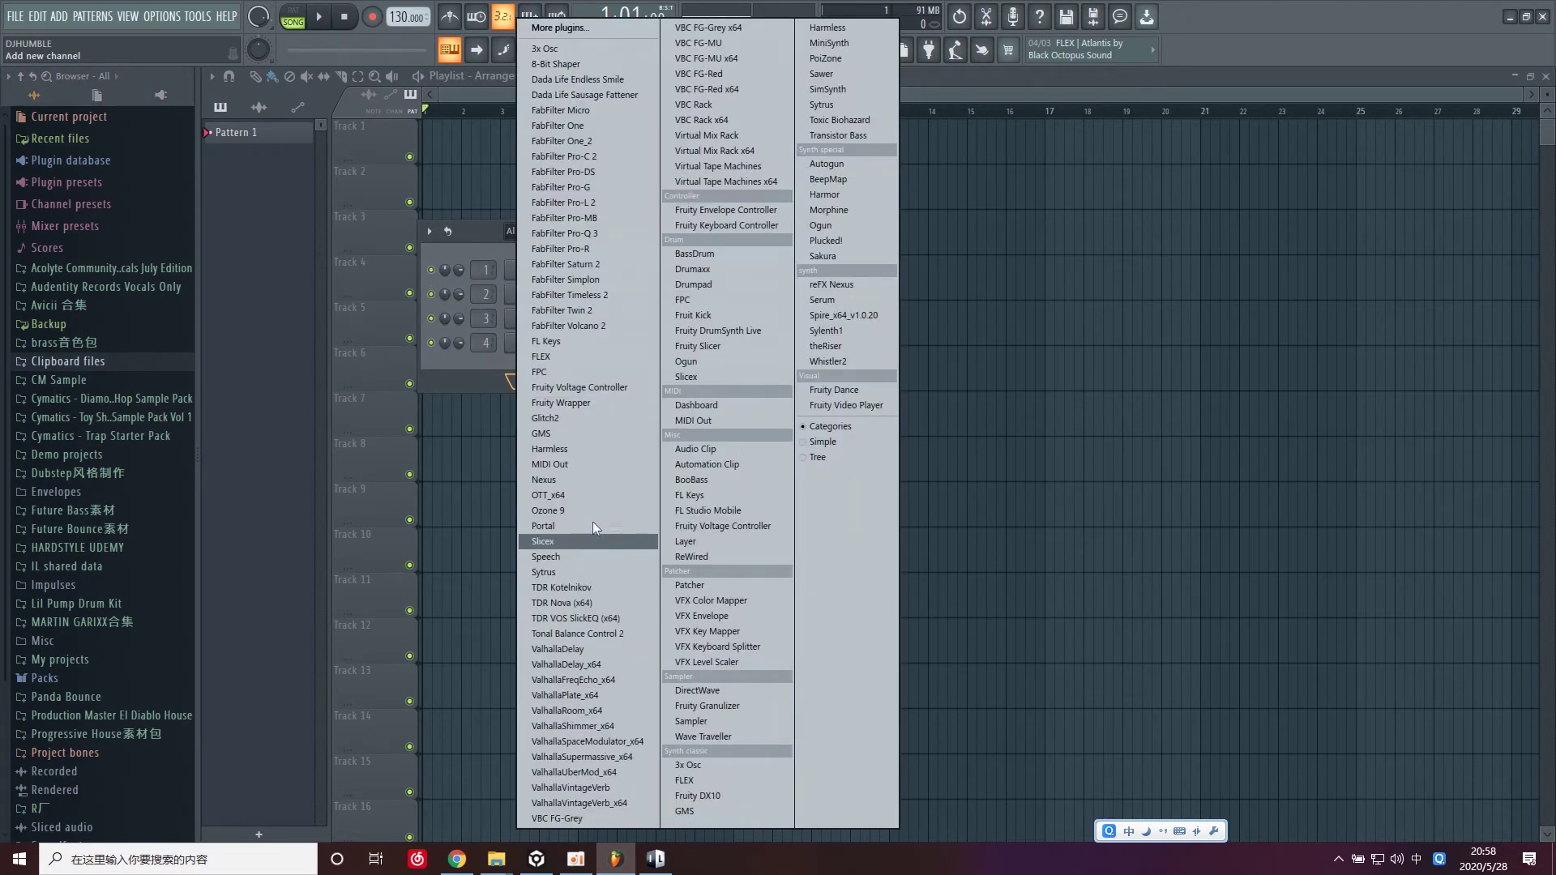
{"action": "left_click", "coordinate": [849, 288]}
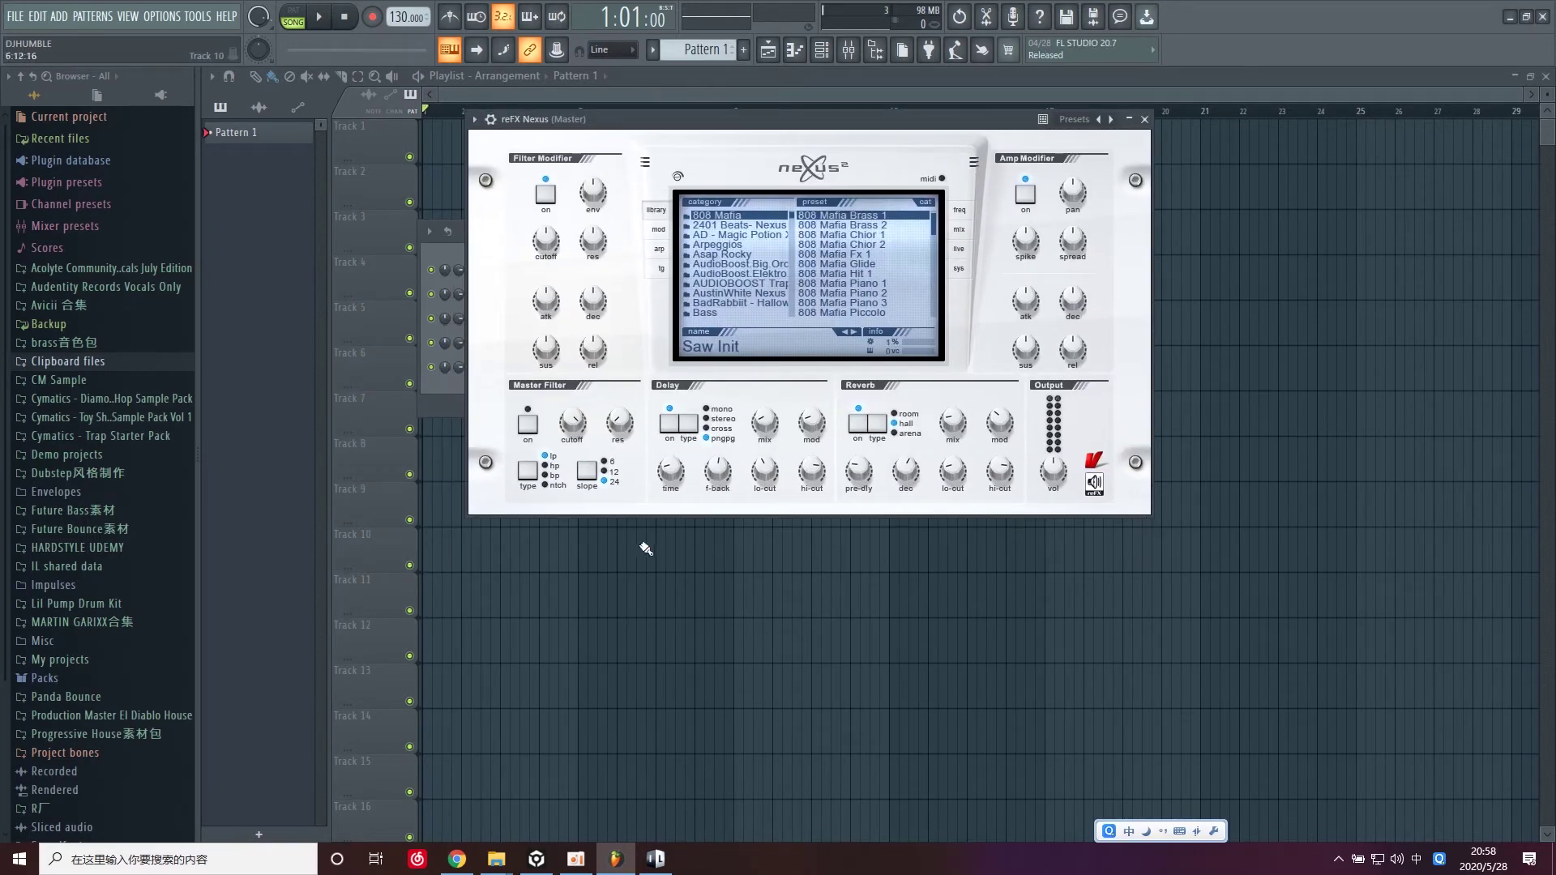
{"action": "left_click", "coordinate": [1145, 119]}
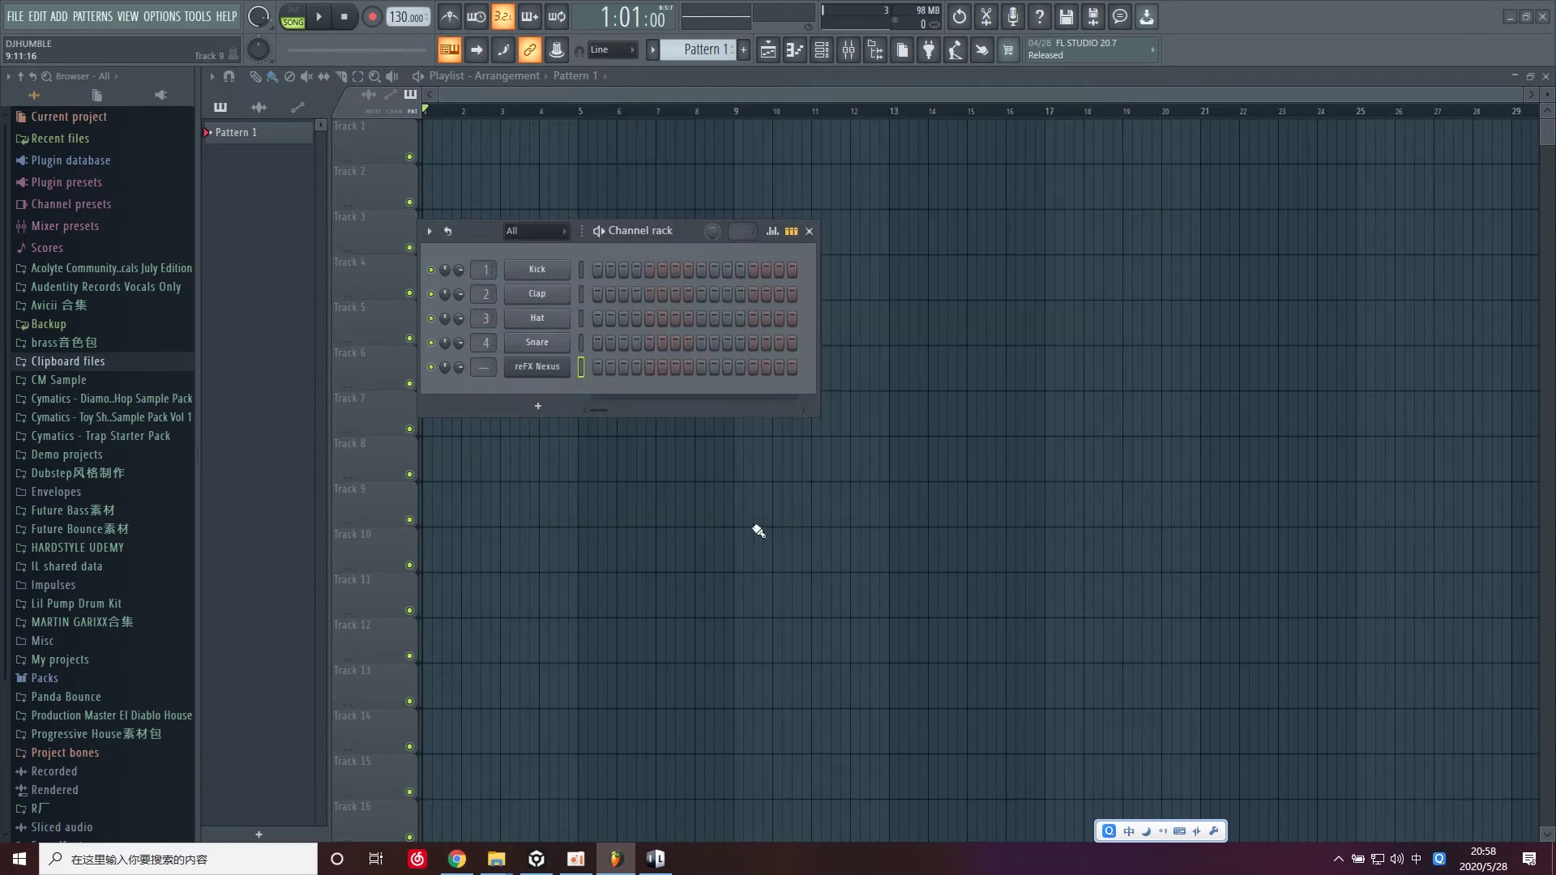
Step: Switch to the drive D window in File Explorer and examine the VST folder with its 32 and 64 subfolders
{"action": "mouse_move", "coordinate": [496, 859]}
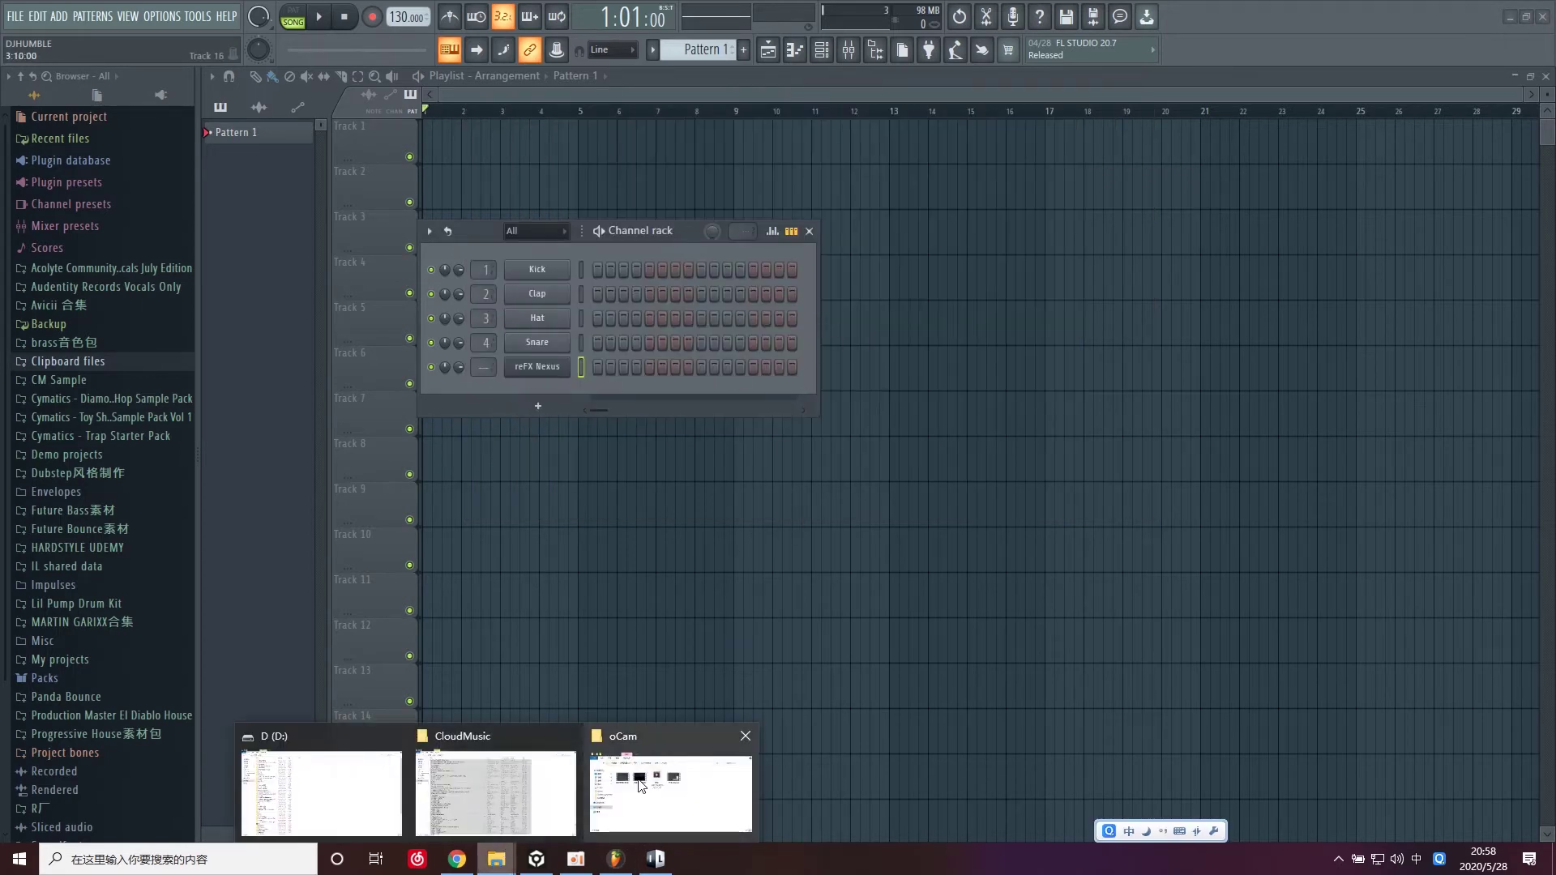
{"action": "left_click", "coordinate": [358, 789]}
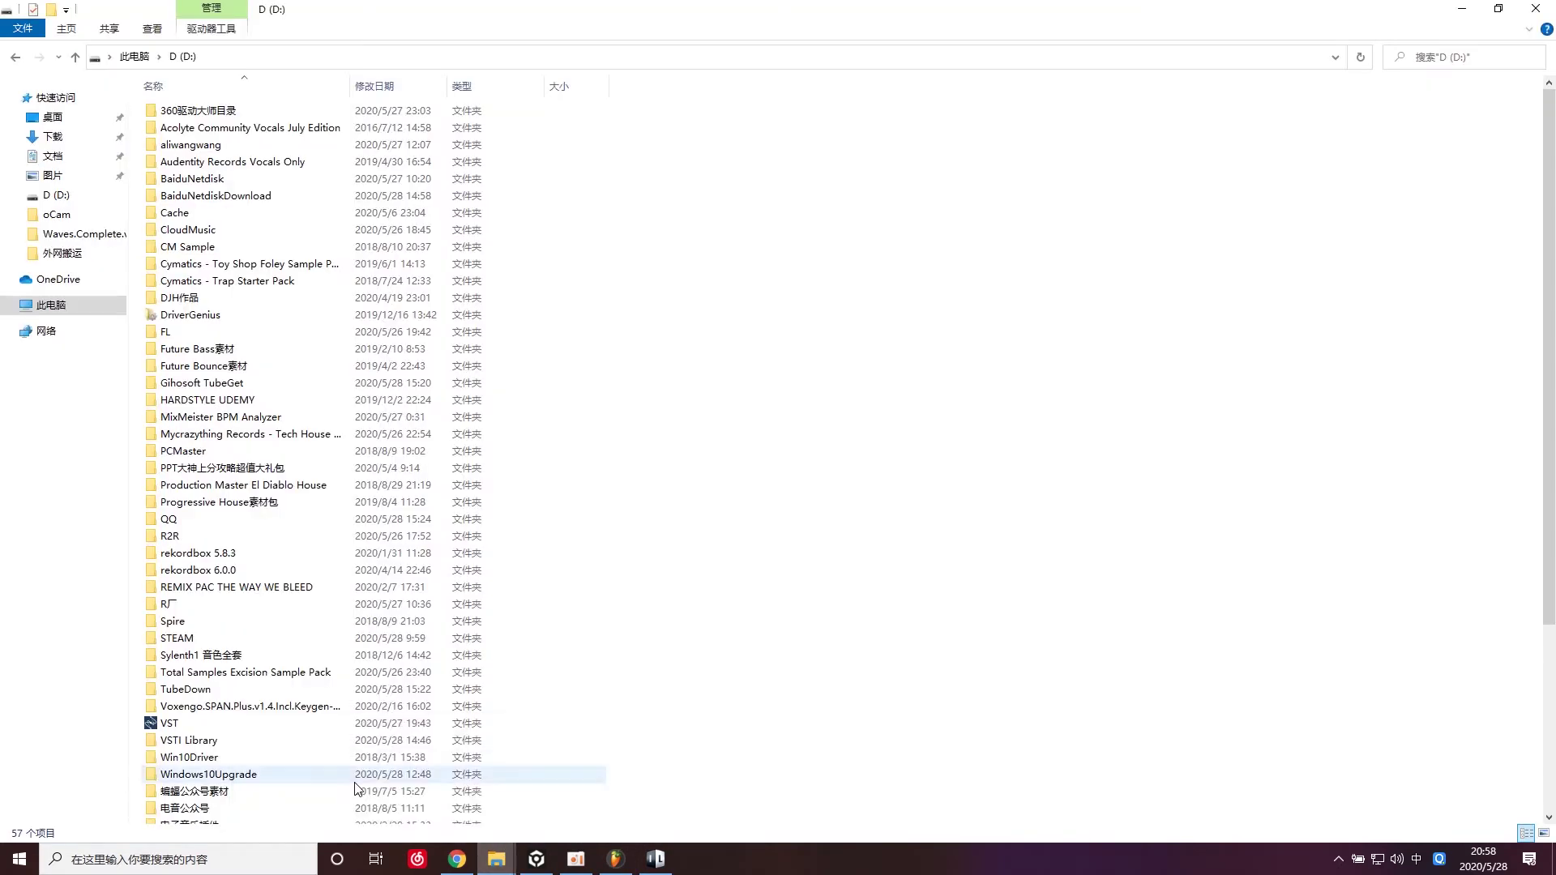
{"action": "double_click", "coordinate": [171, 723]}
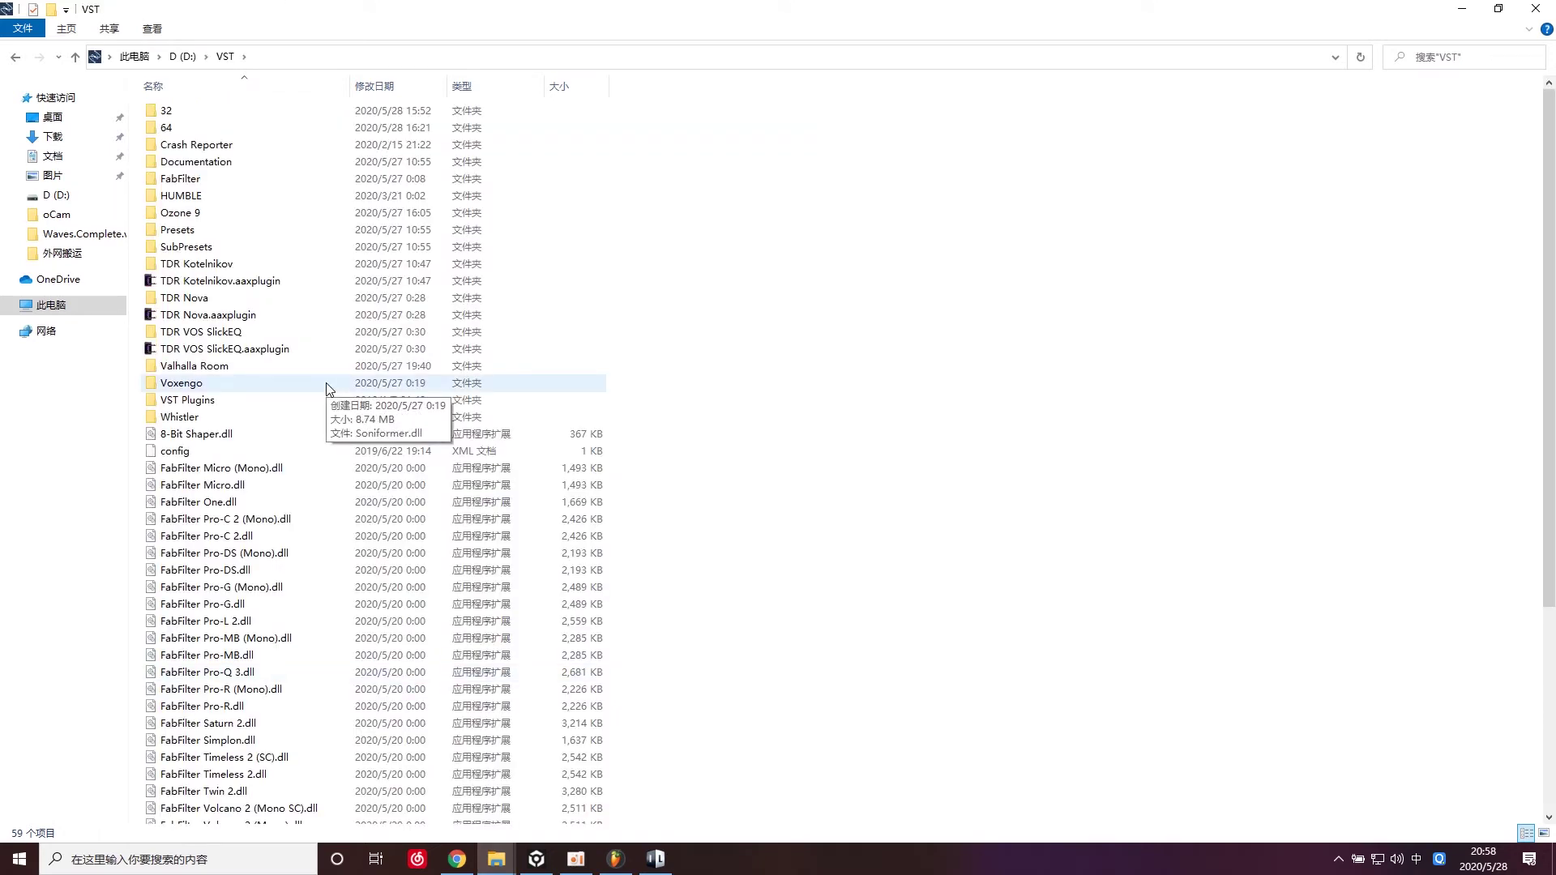
{"action": "double_click", "coordinate": [202, 114]}
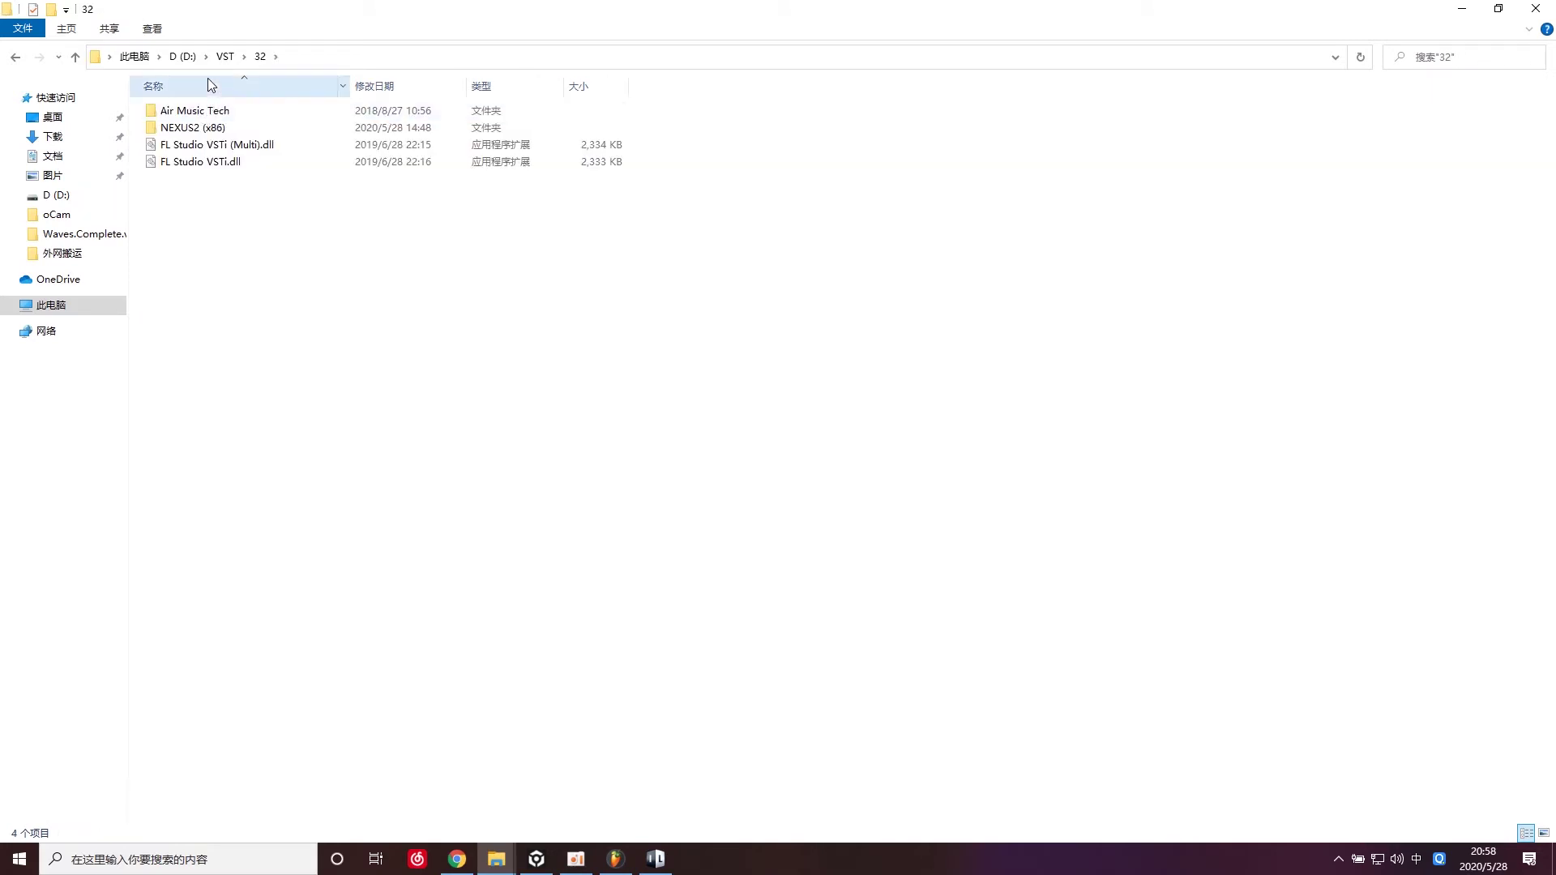
{"action": "left_click", "coordinate": [224, 56]}
{"action": "double_click", "coordinate": [199, 127]}
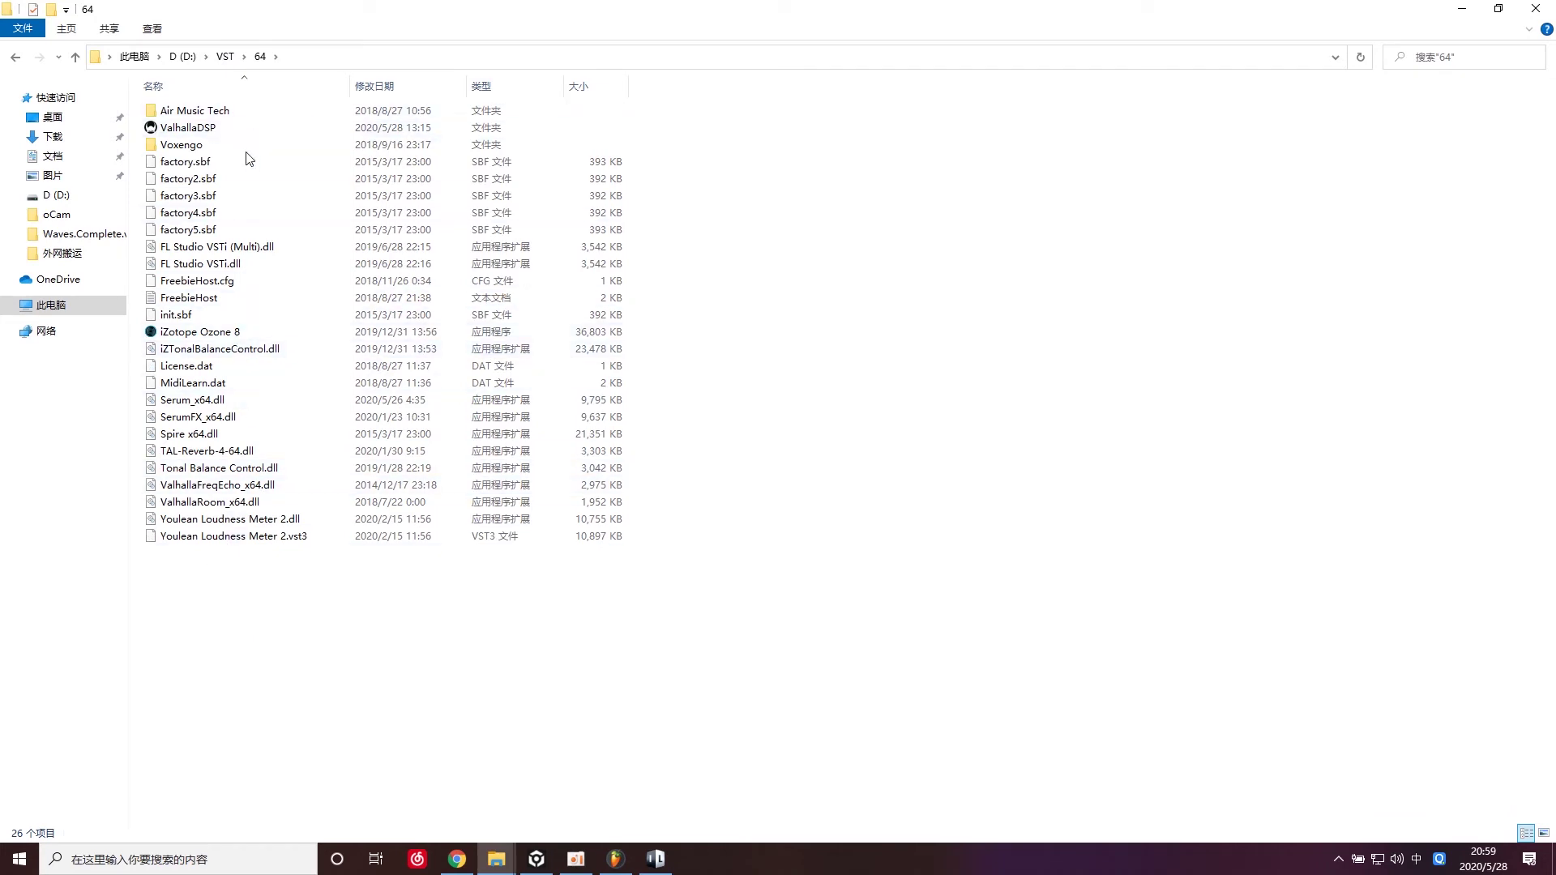
{"action": "left_click", "coordinate": [227, 56]}
{"action": "scroll", "coordinate": [397, 622], "scroll_direction": "down", "scroll_amount": 5}
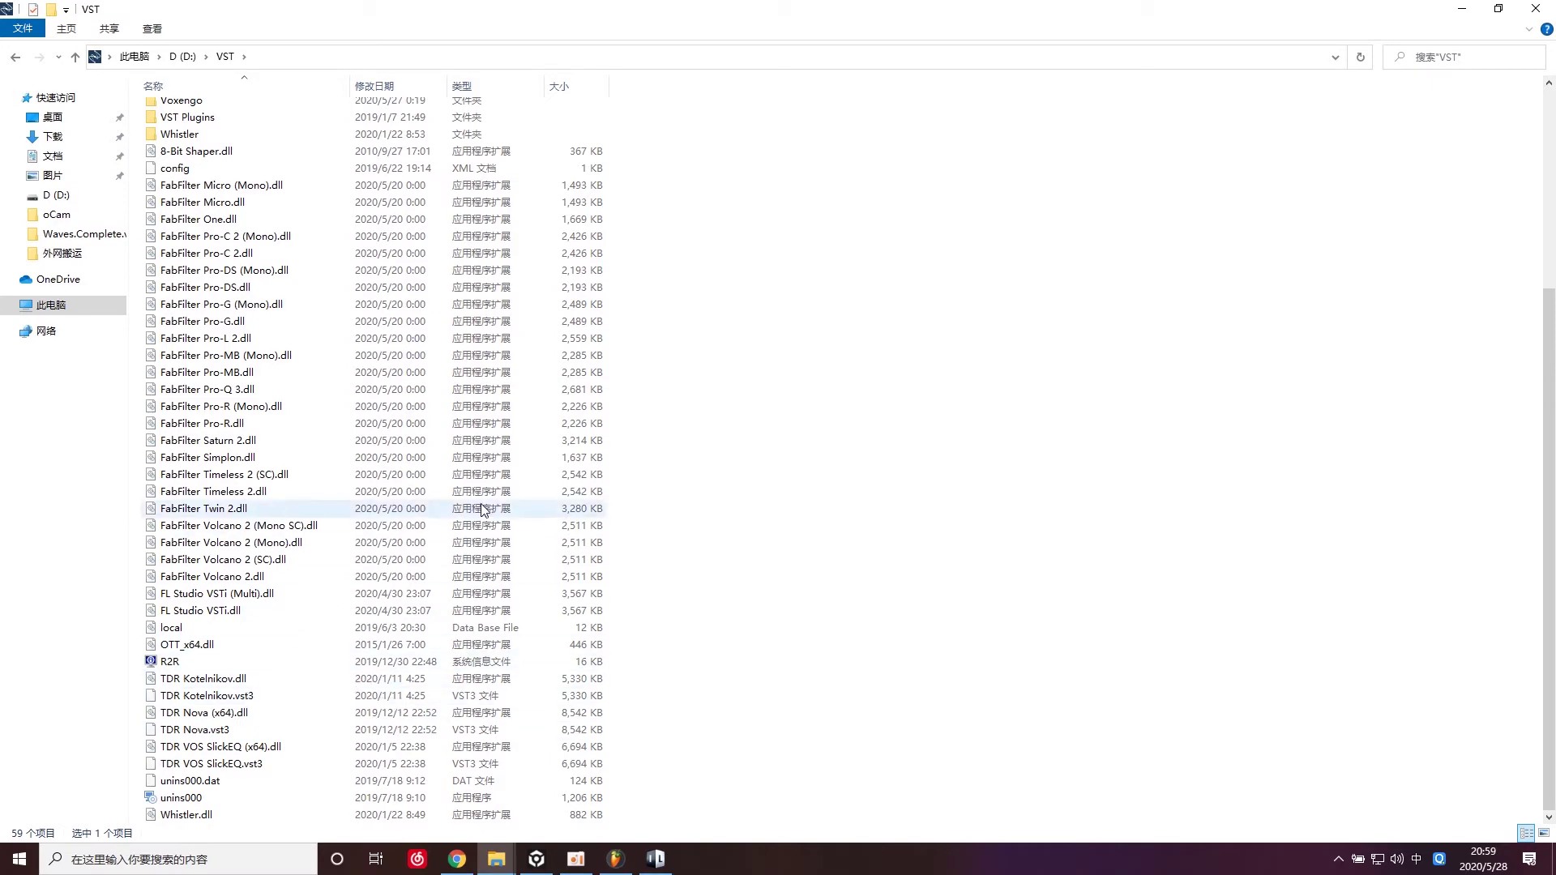
Step: View the VST and VSTI Library folders on drive D, including the library's 02-ReFX Nexus 2.2 folder
{"action": "left_click", "coordinate": [183, 56]}
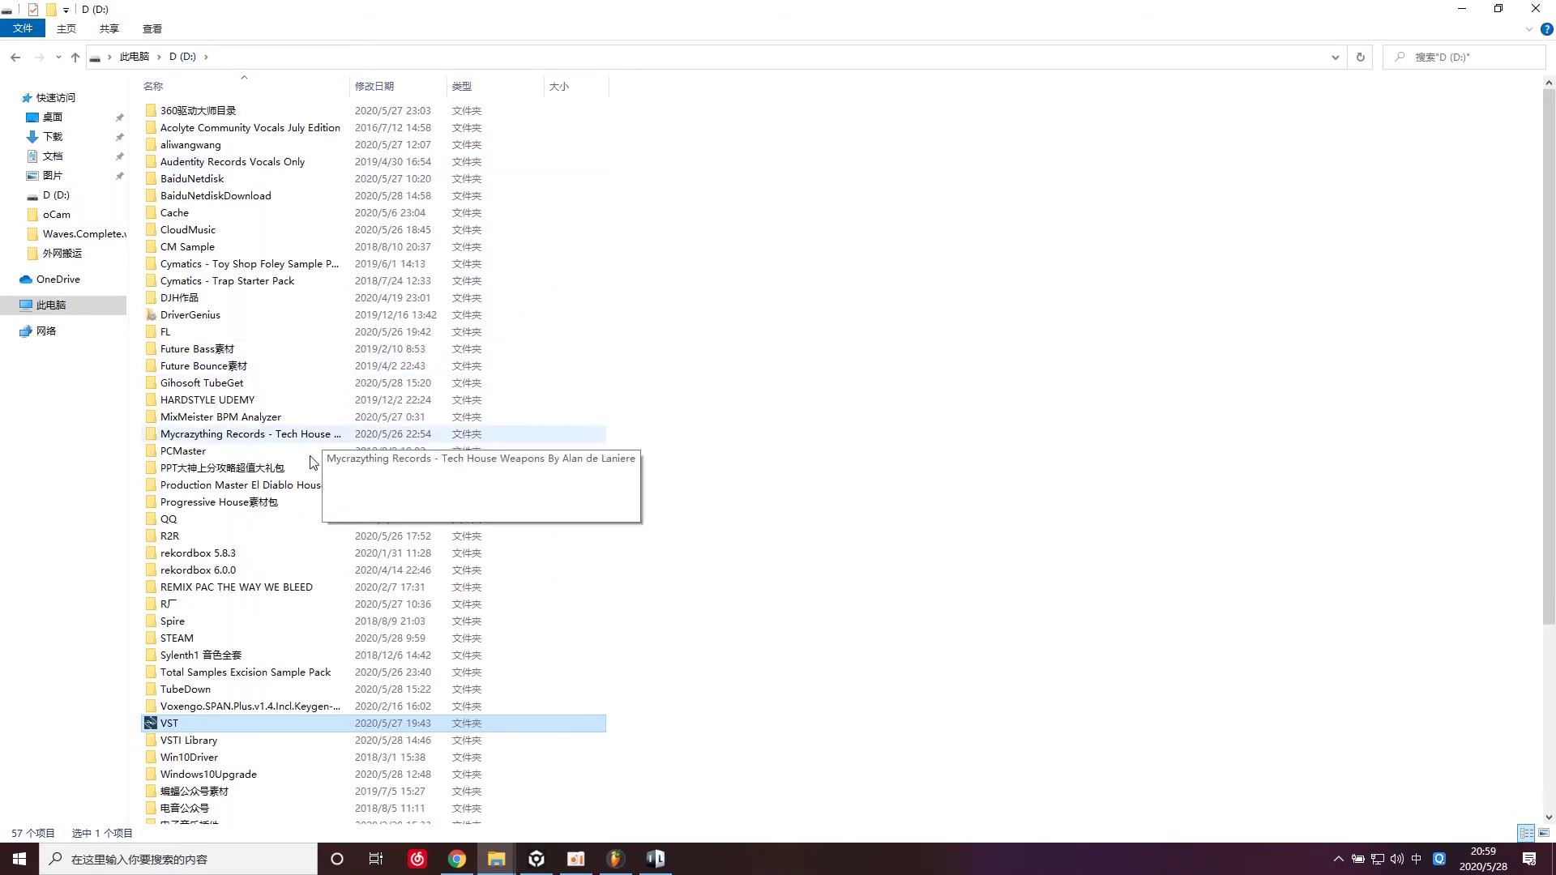
{"action": "double_click", "coordinate": [179, 723]}
{"action": "left_click", "coordinate": [184, 56]}
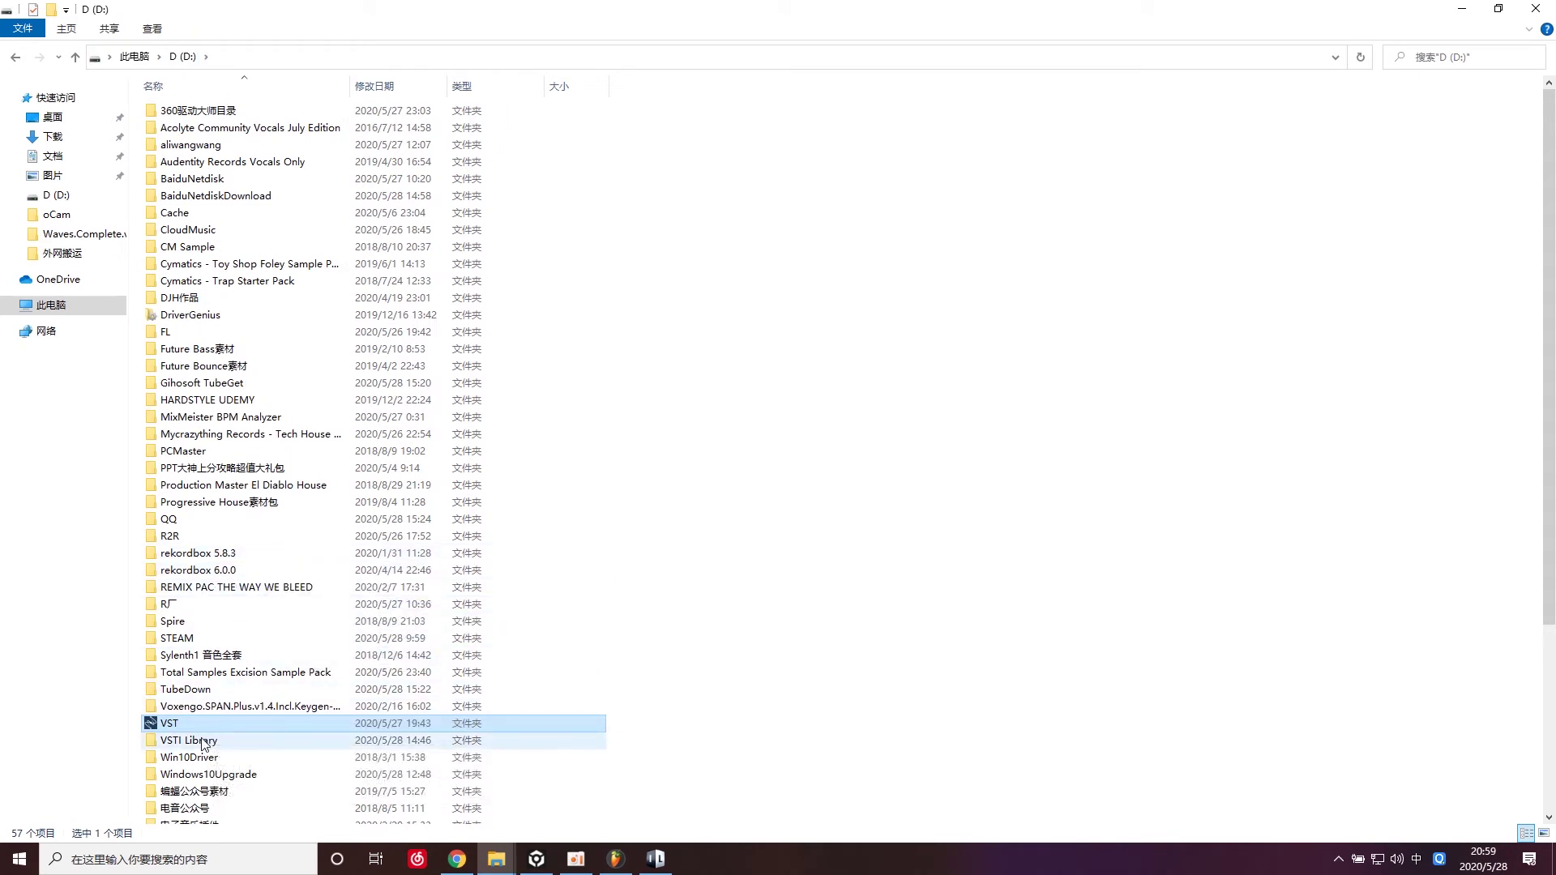
{"action": "double_click", "coordinate": [202, 741]}
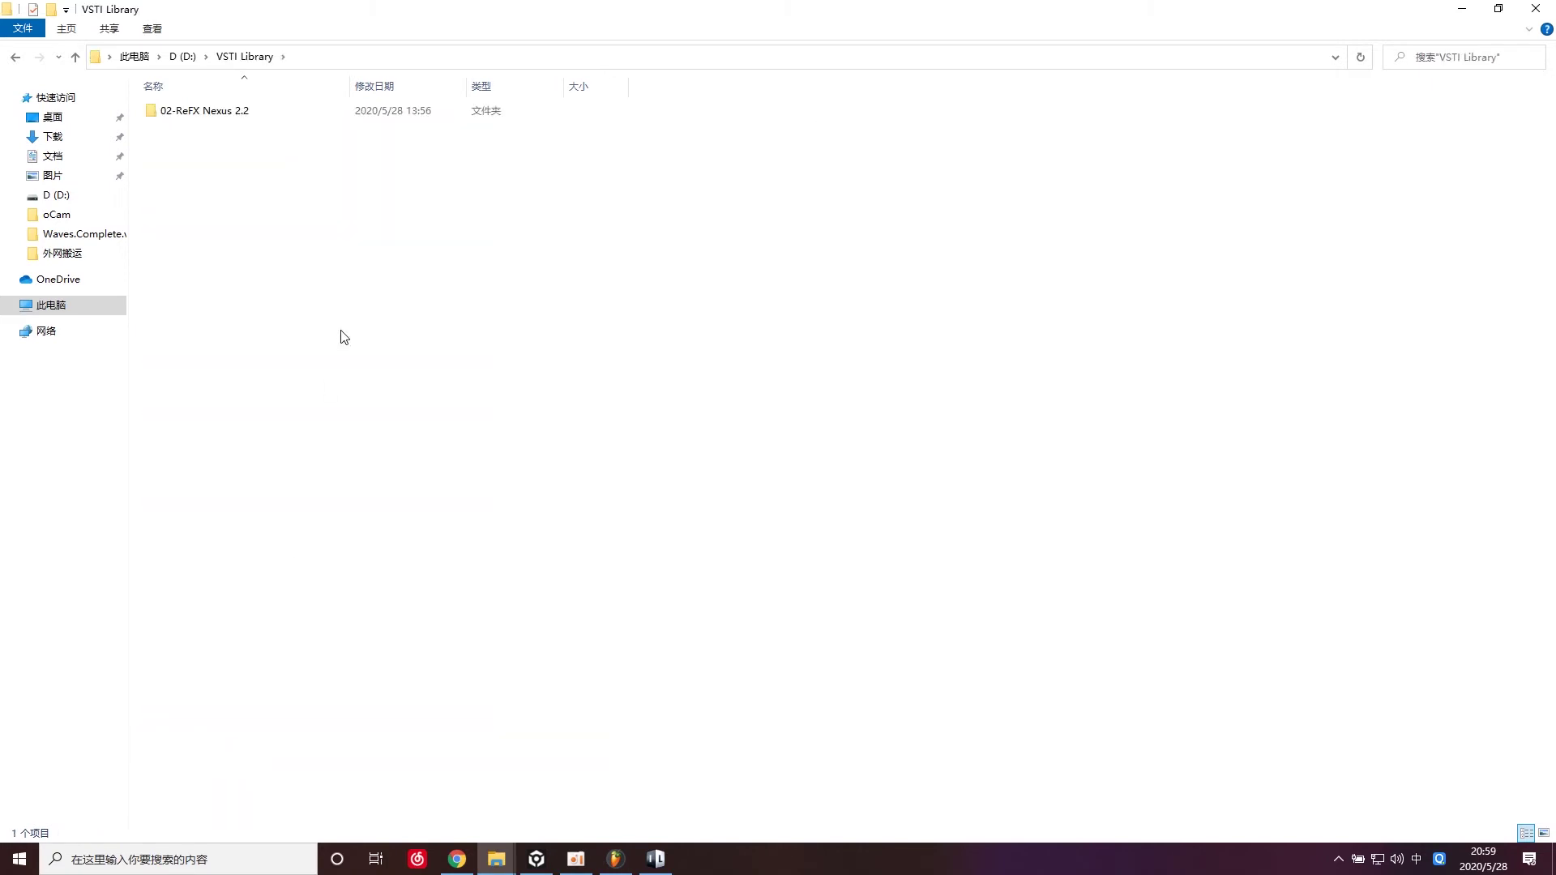
{"action": "double_click", "coordinate": [209, 115]}
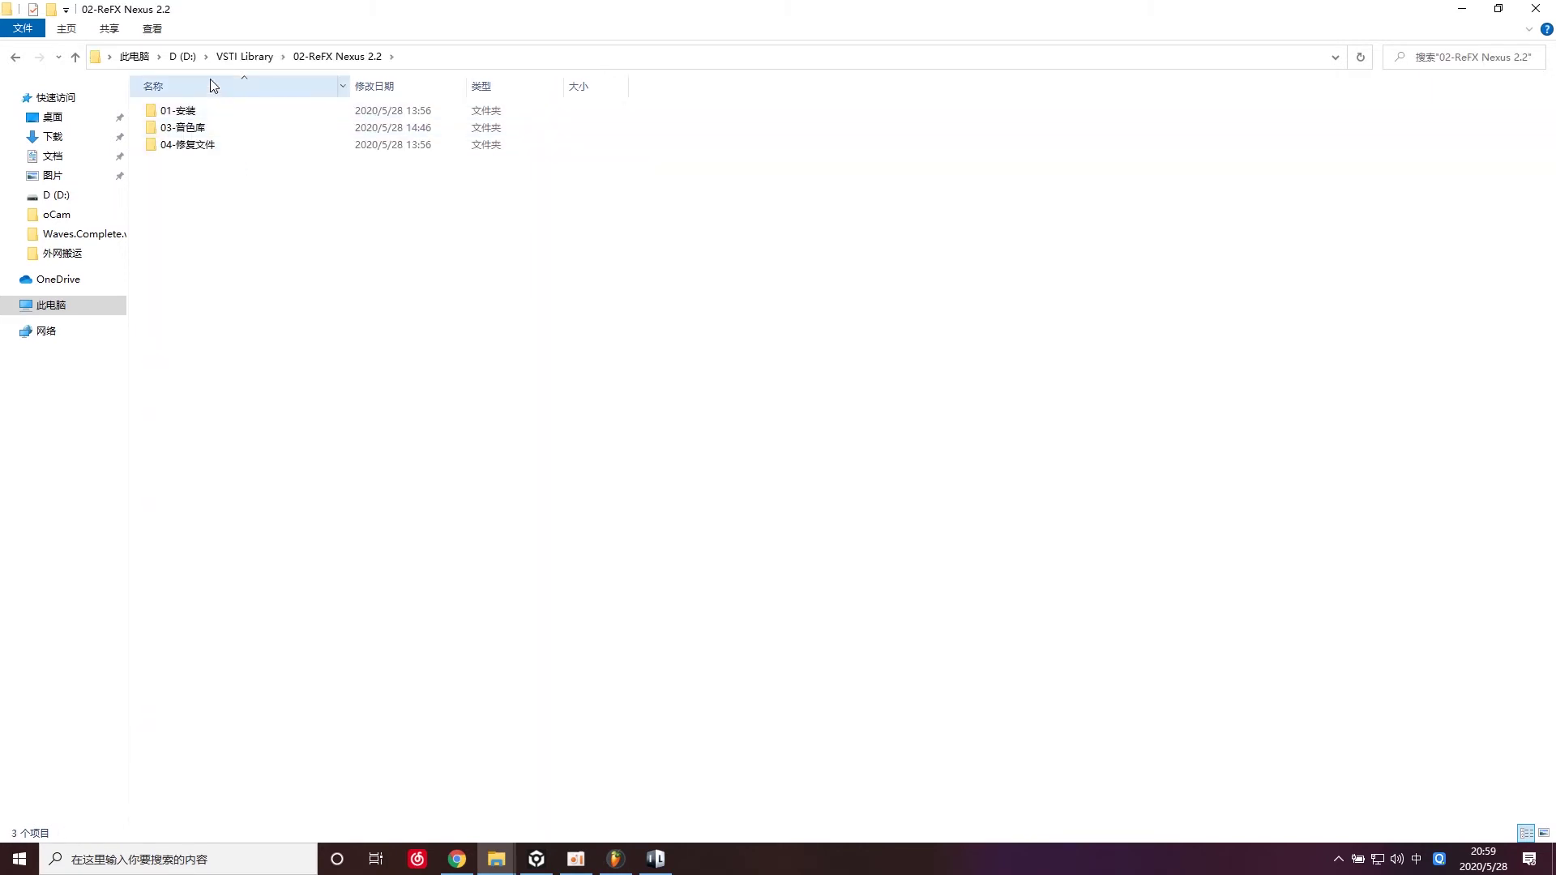
{"action": "left_click", "coordinate": [235, 58]}
{"action": "left_click", "coordinate": [182, 56]}
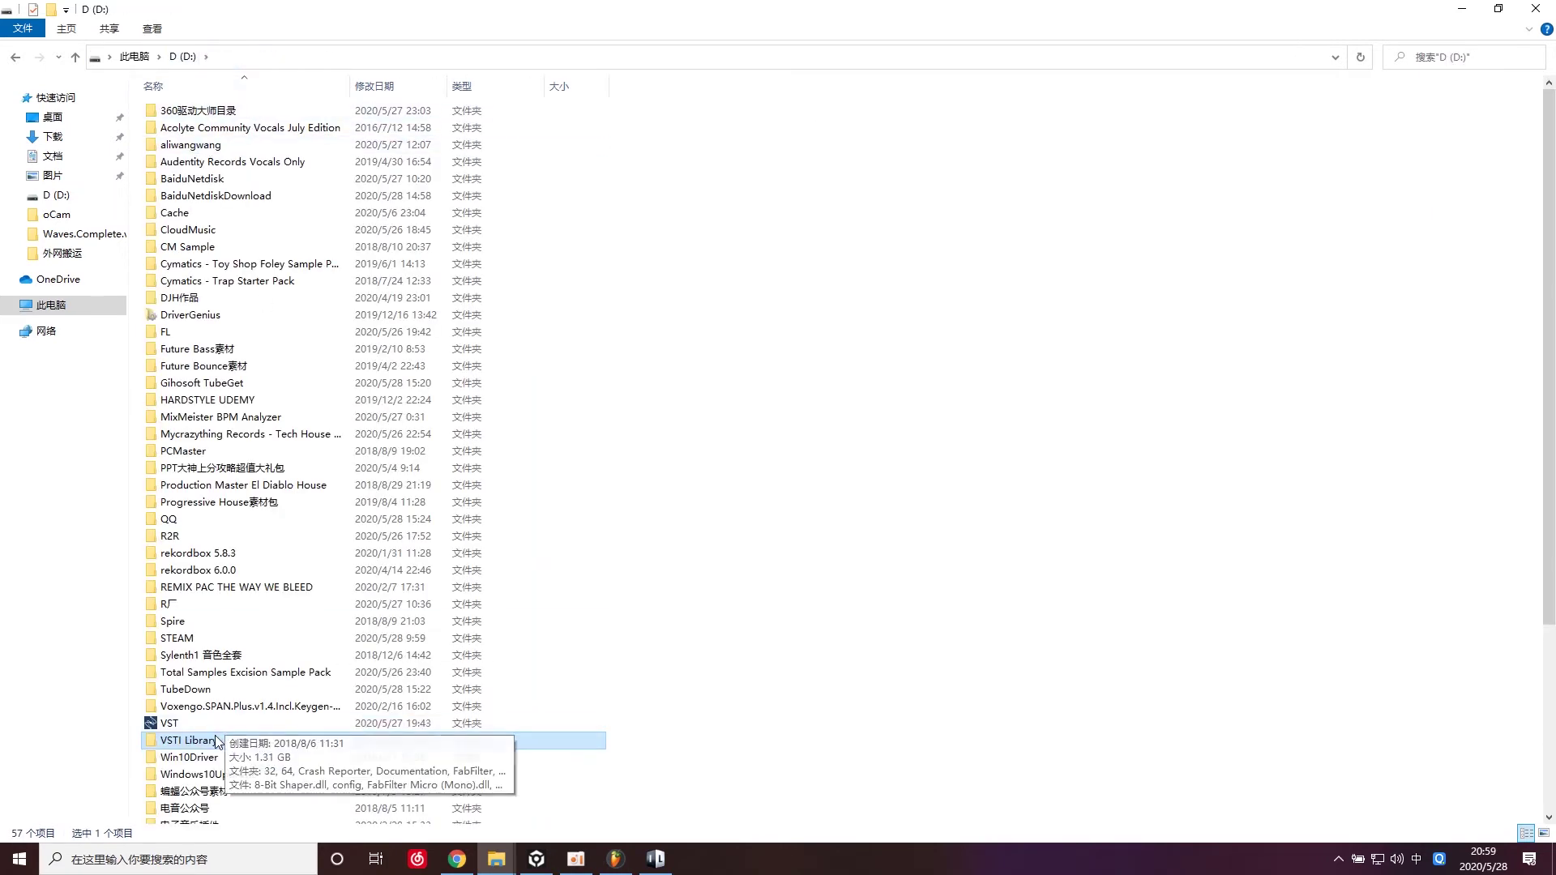
{"action": "double_click", "coordinate": [201, 740]}
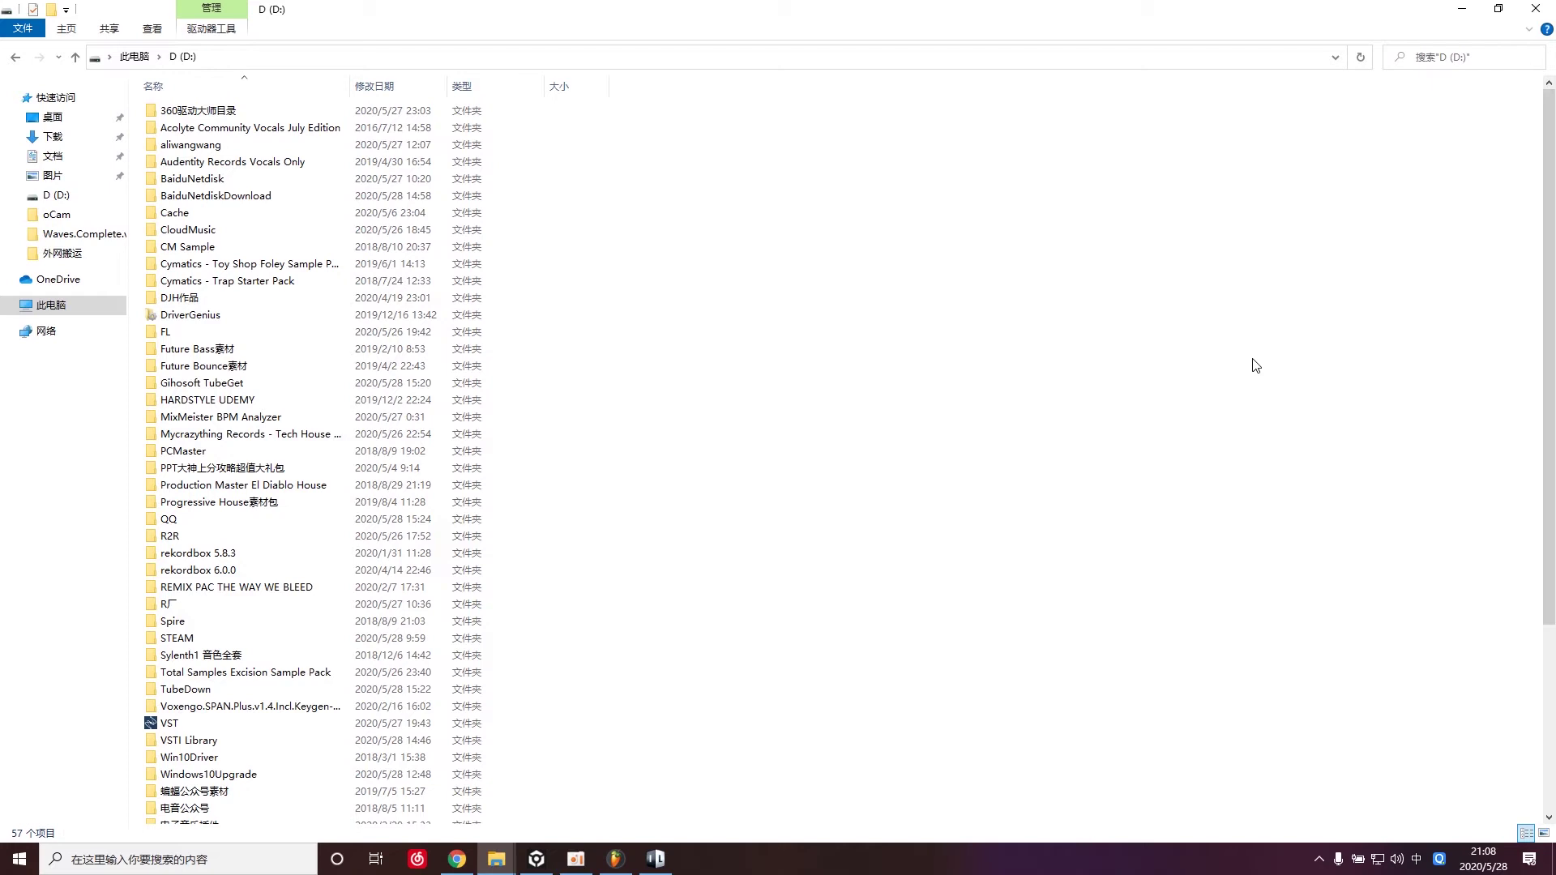
Step: Open drive E from the computer's drive overview, examine its folders and return to the overview
{"action": "left_click", "coordinate": [135, 56]}
{"action": "left_click", "coordinate": [922, 262]}
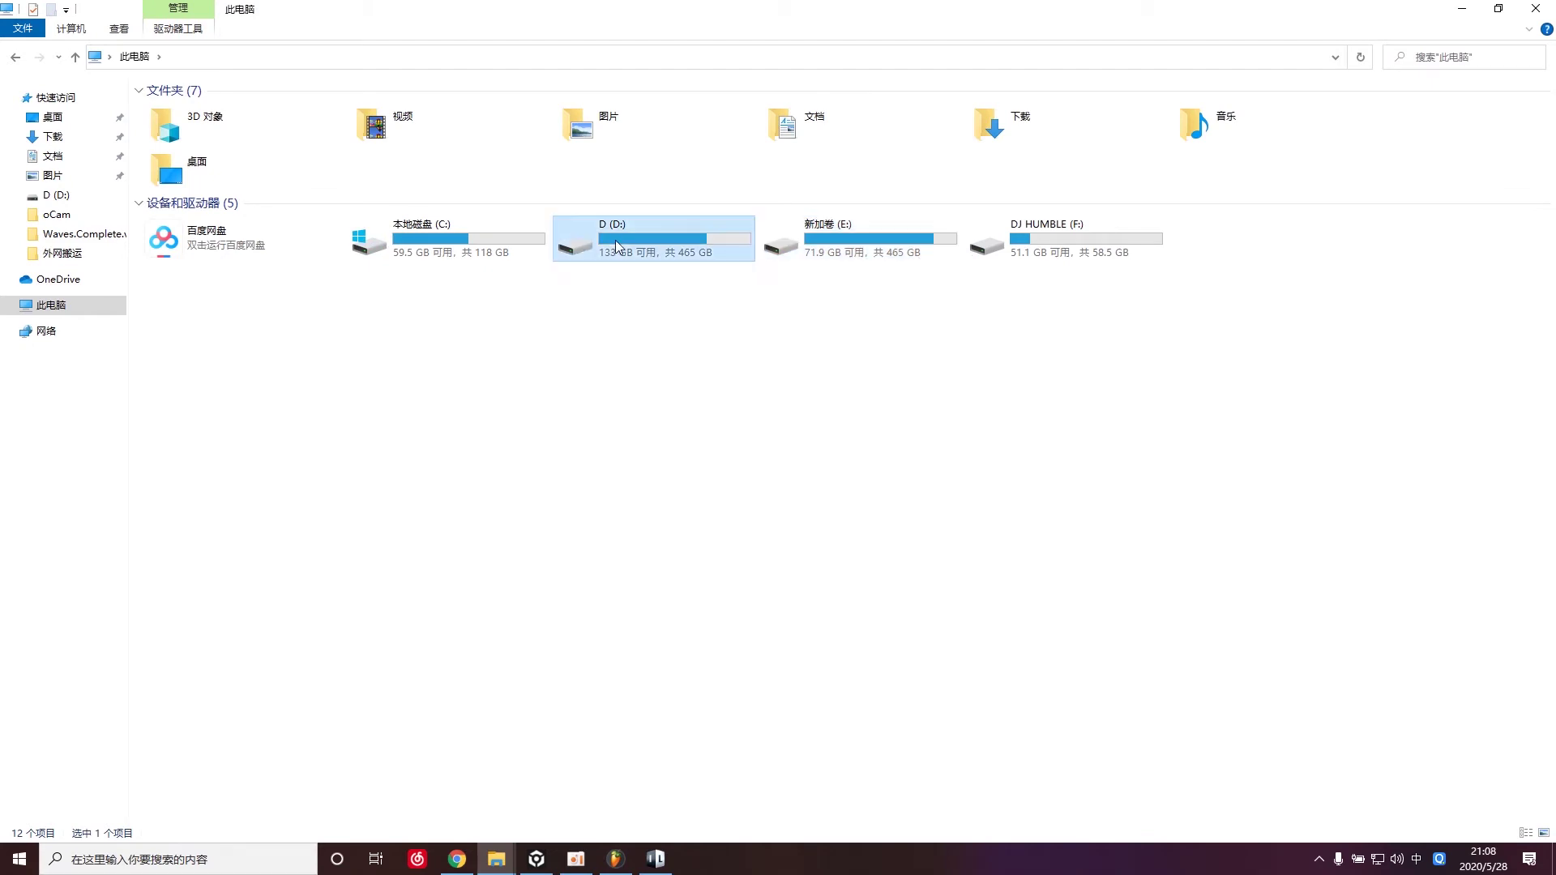
{"action": "double_click", "coordinate": [835, 249]}
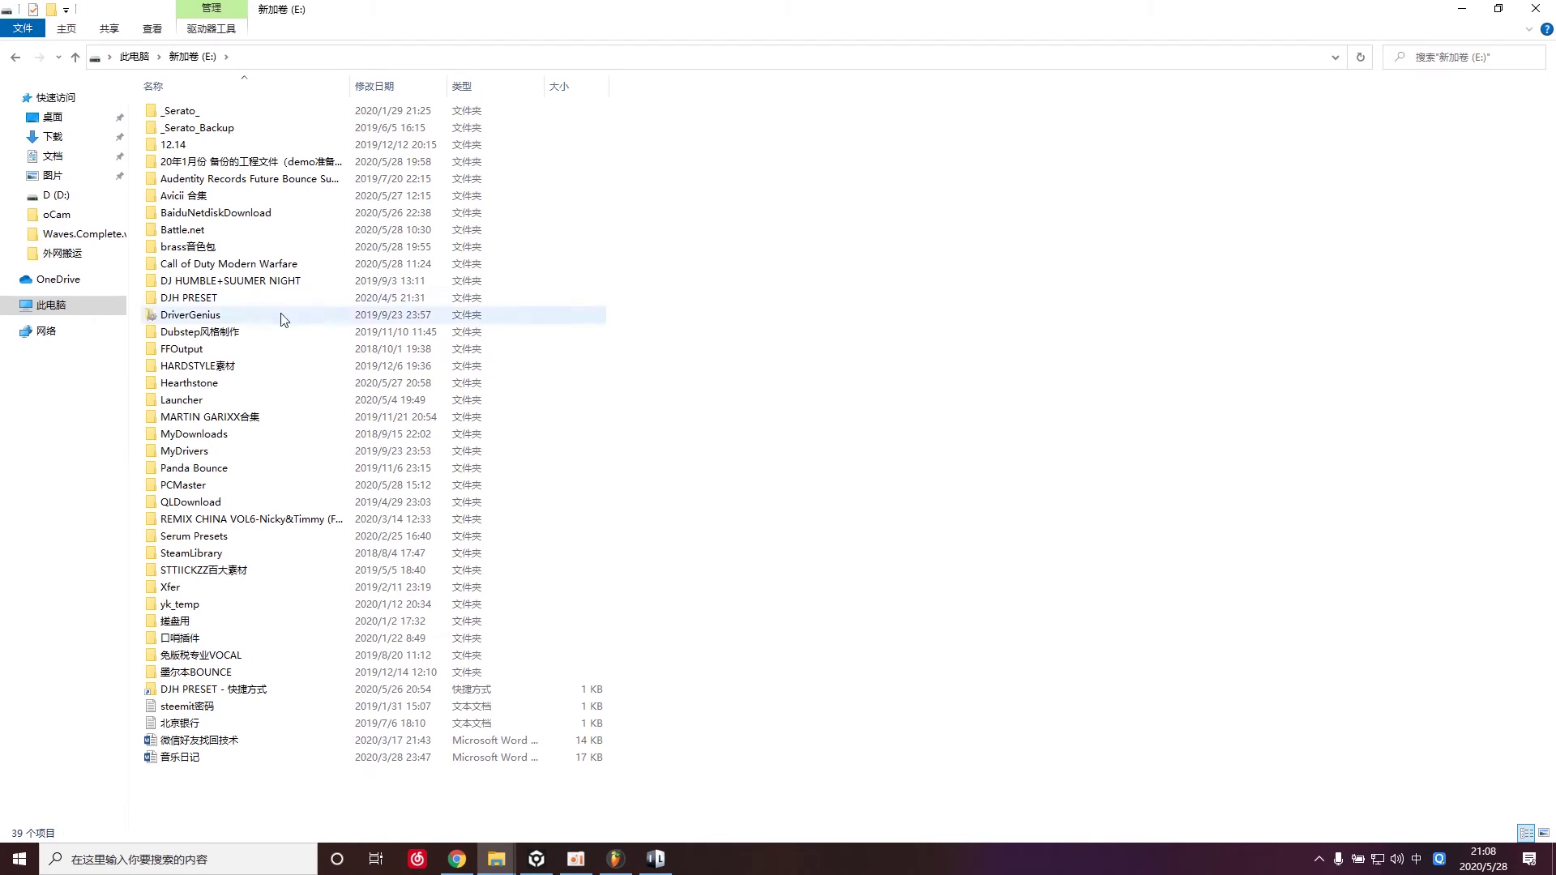
{"action": "mouse_move", "coordinate": [265, 273]}
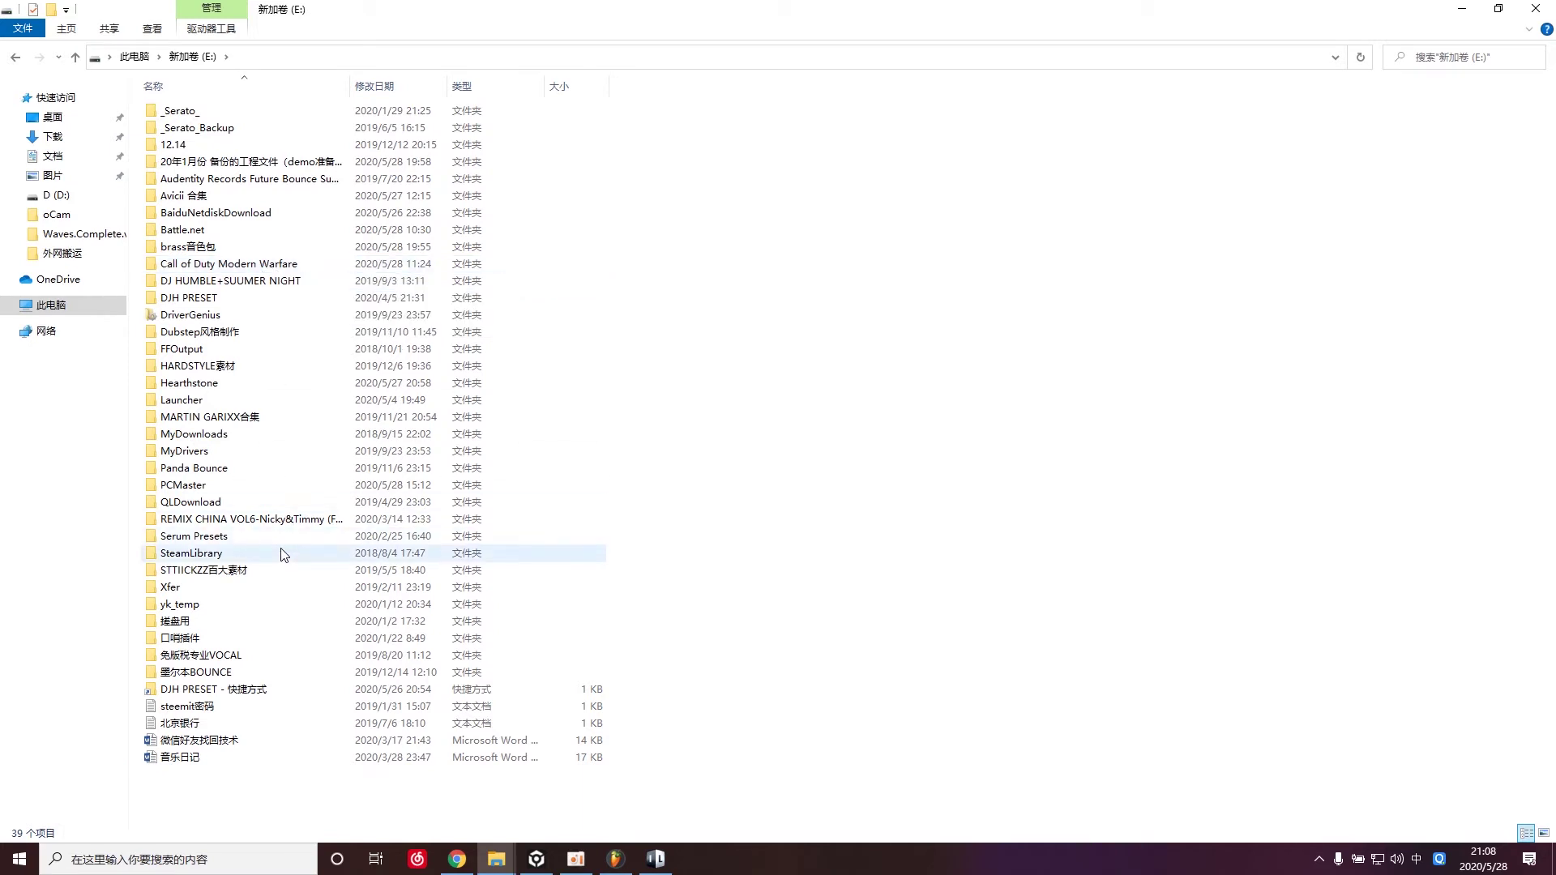
{"action": "left_click", "coordinate": [135, 56]}
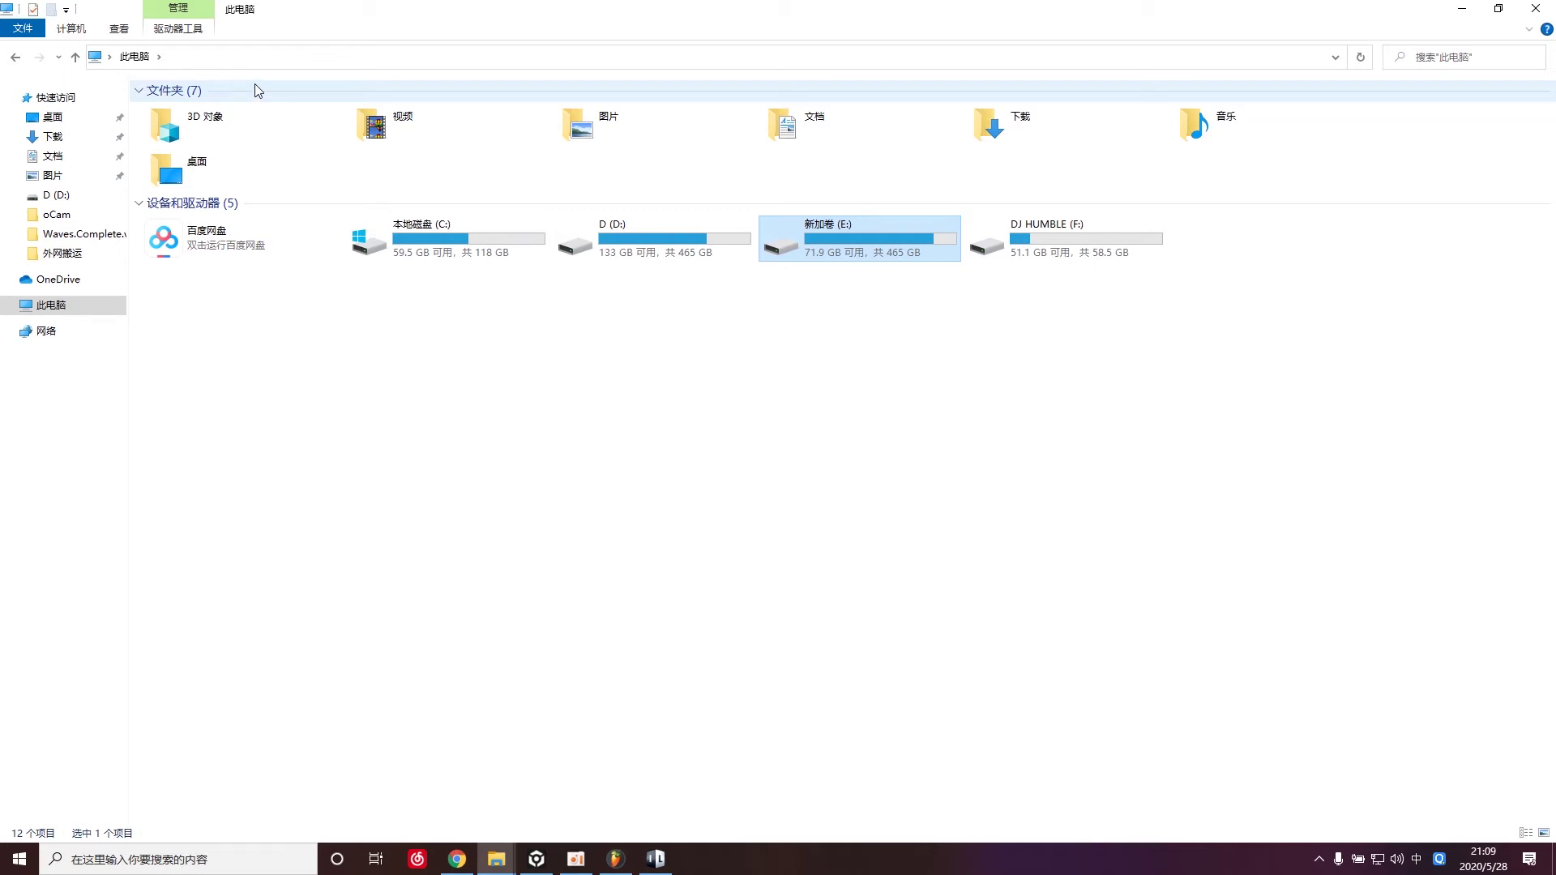
Step: Switch to FL Studio and open the plugin manager to view the plugin list
{"action": "left_click", "coordinate": [615, 859]}
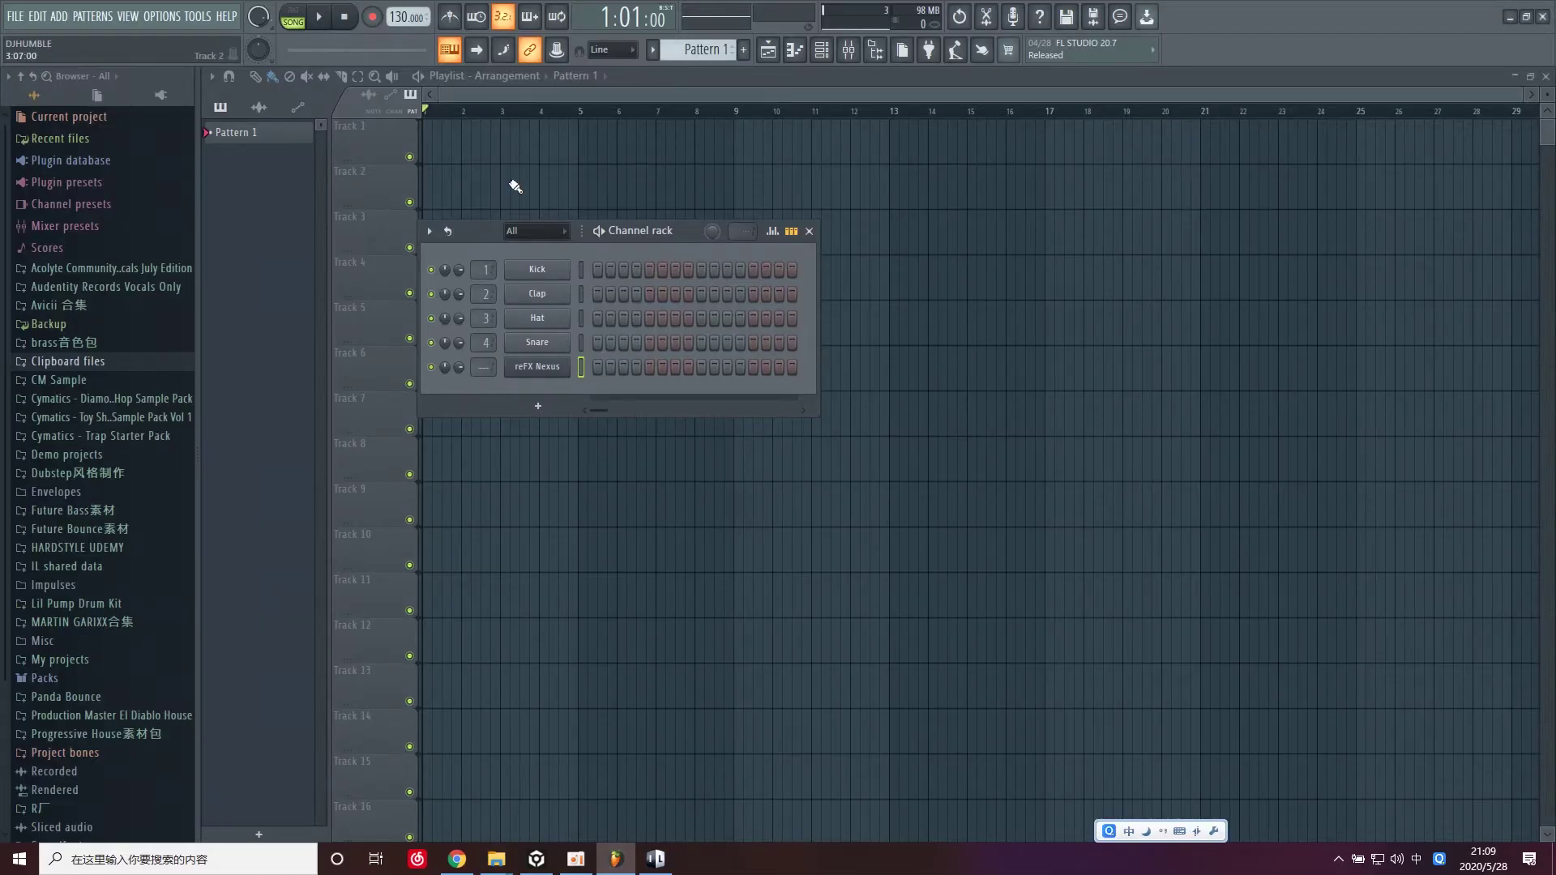
{"action": "left_click", "coordinate": [162, 16]}
{"action": "left_click", "coordinate": [174, 120]}
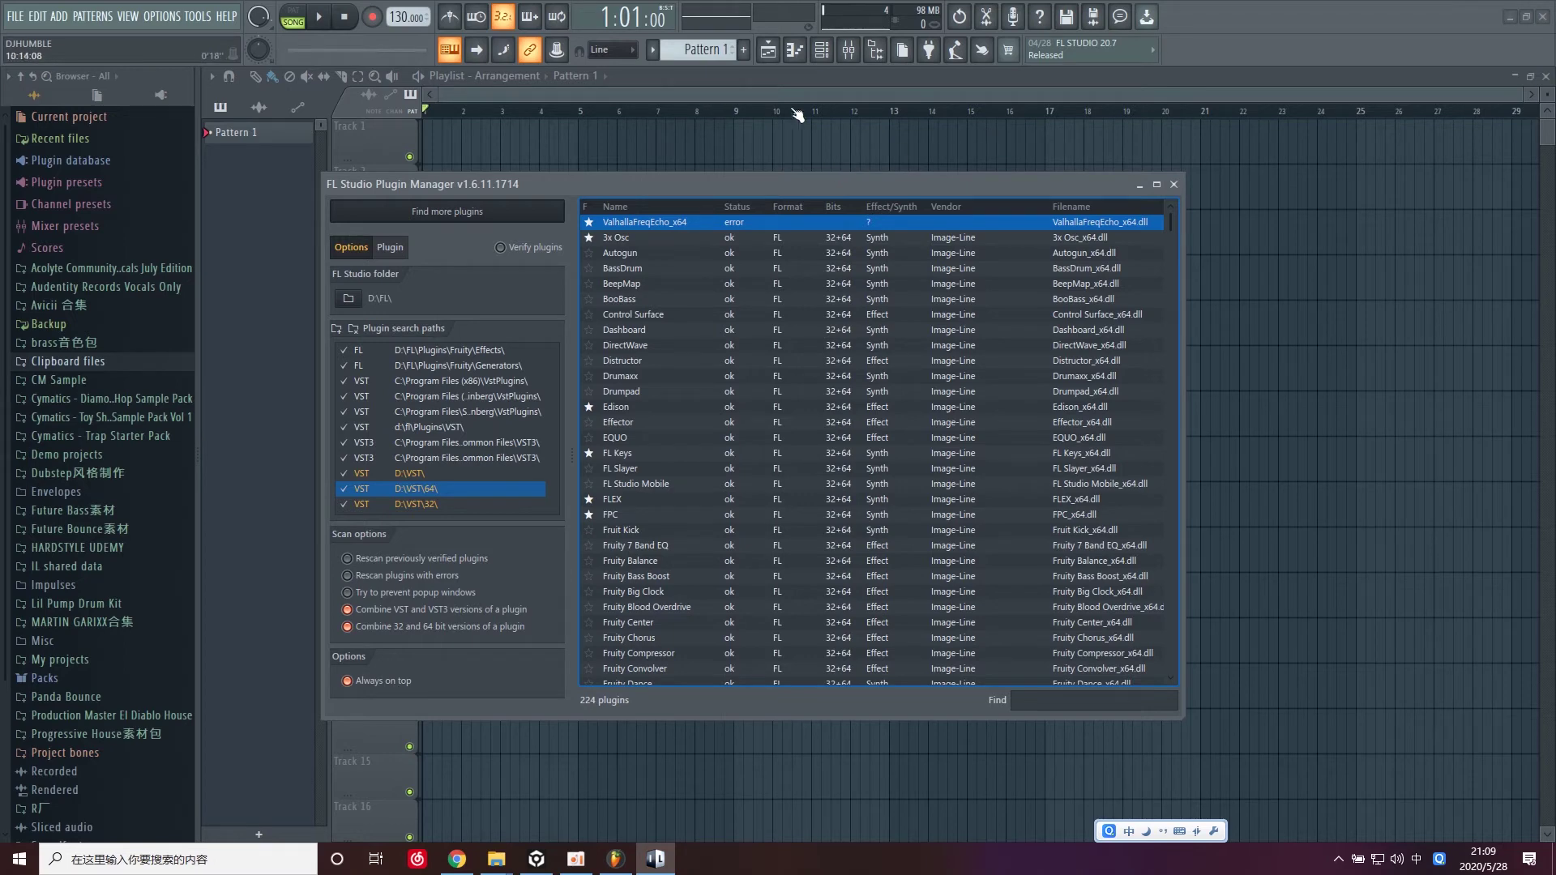
Step: Load ValhallaFreqEcho_x64 into effect slot 4 of the Master mixer track, dismiss the warning and close the plugin's window
{"action": "left_click", "coordinate": [848, 50]}
{"action": "left_click", "coordinate": [1395, 215]}
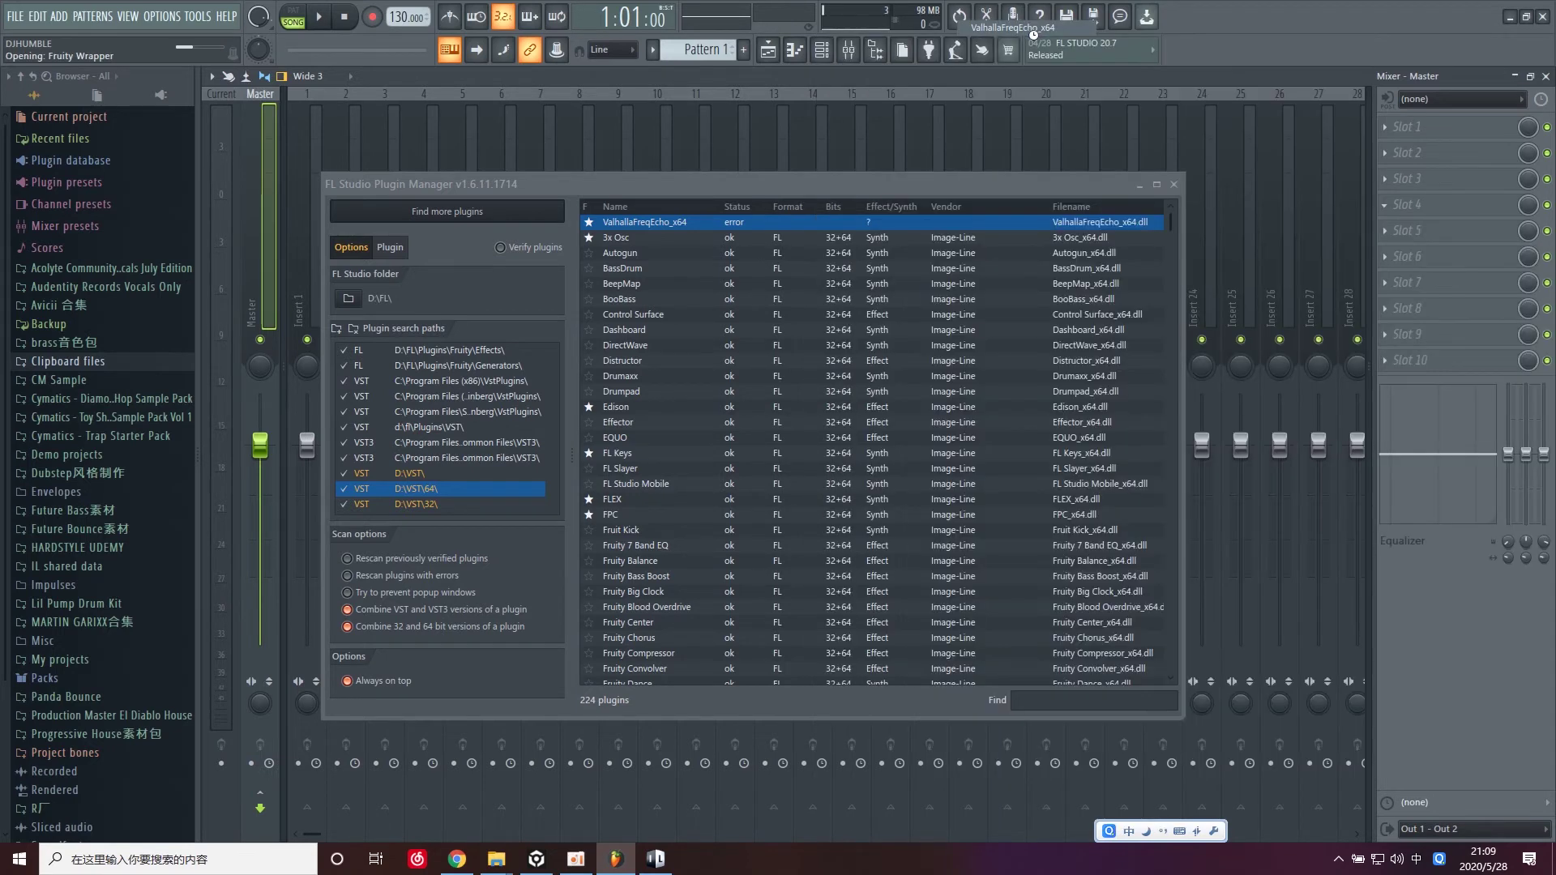
{"action": "left_click", "coordinate": [1012, 27]}
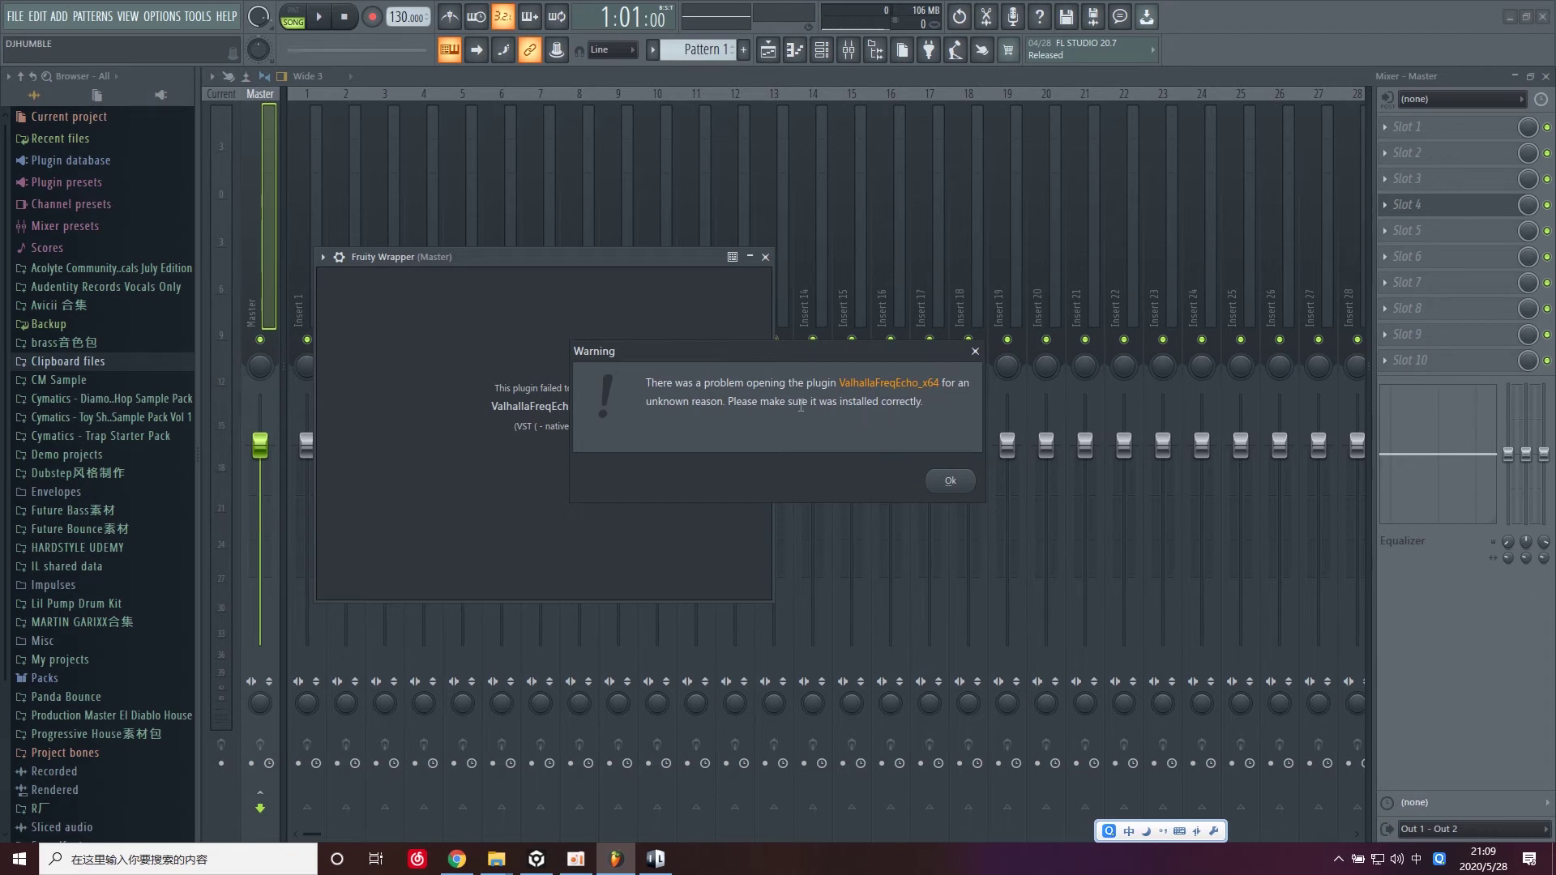
{"action": "left_click_drag", "start_coordinate": [834, 403], "coordinate": [913, 403]}
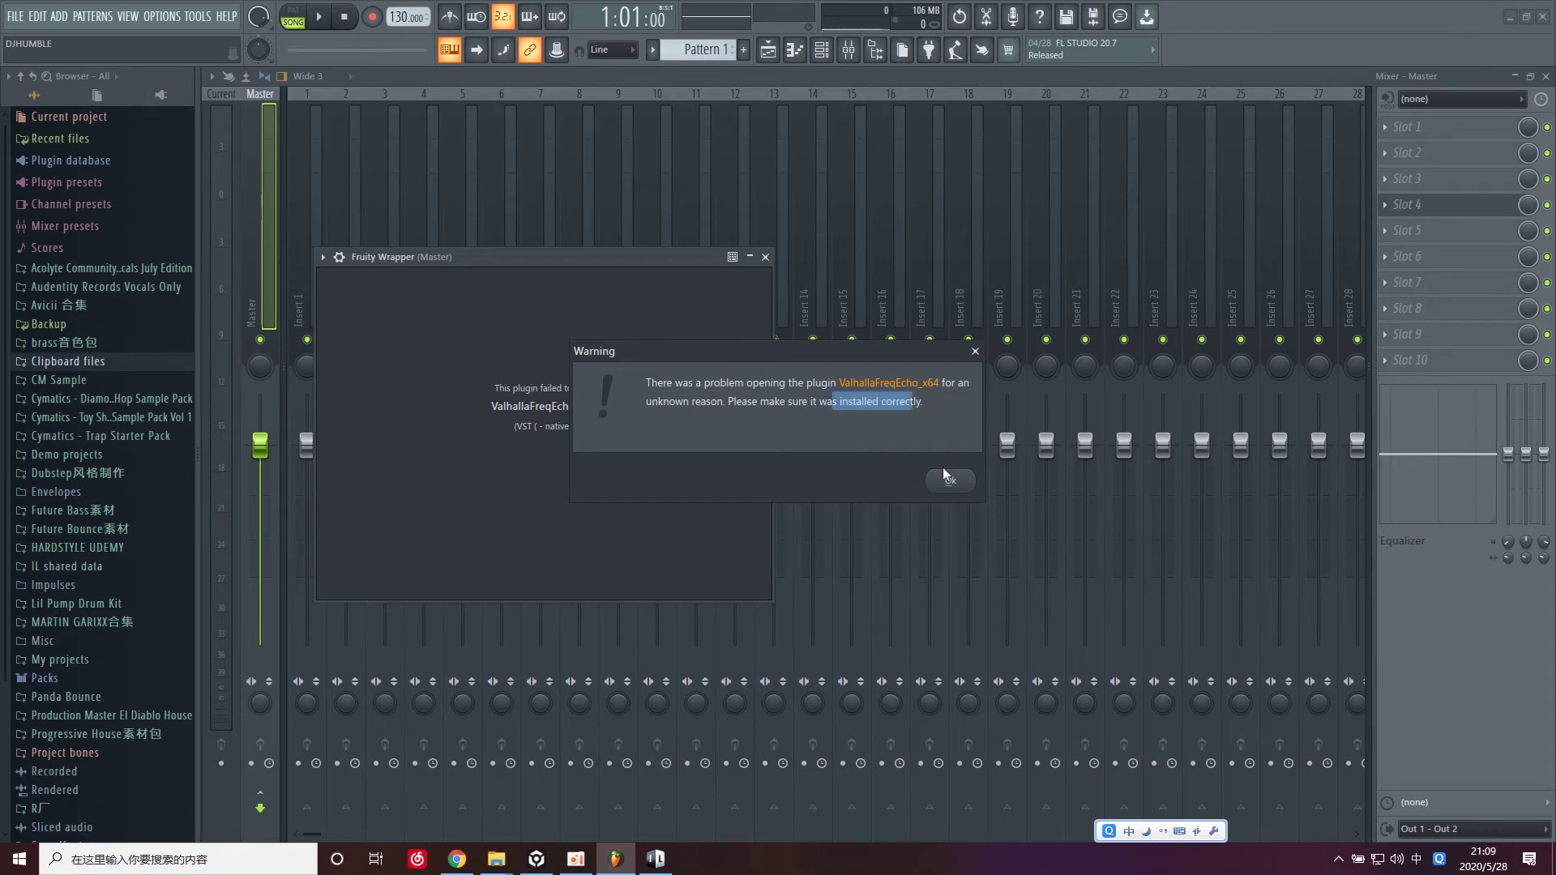
{"action": "left_click", "coordinate": [946, 478]}
{"action": "left_click", "coordinate": [765, 257]}
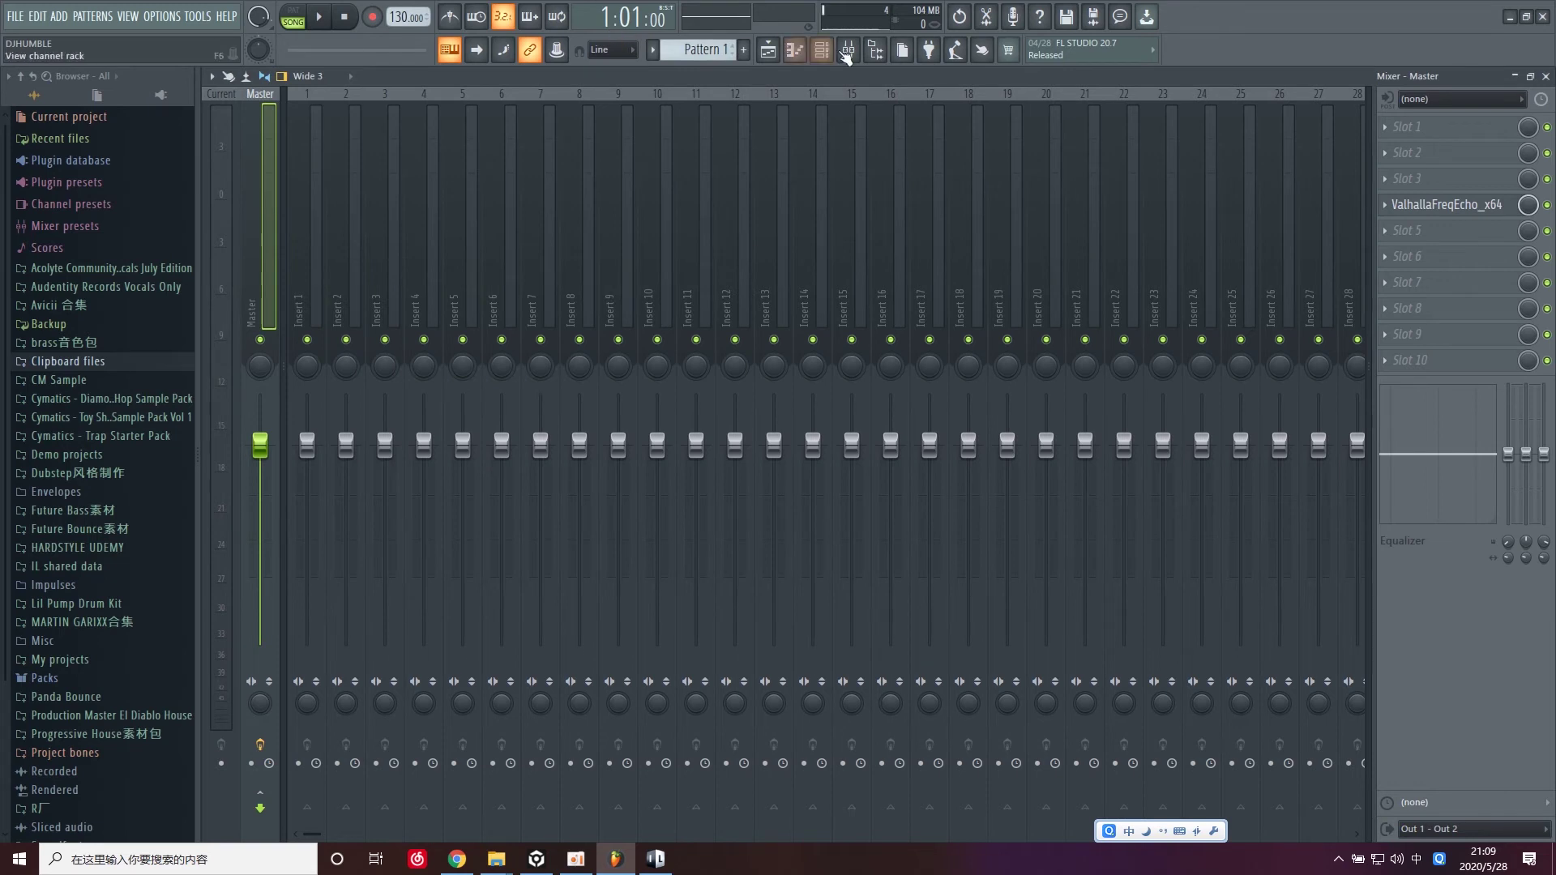
Step: Reopen the plugin manager and examine the name and preset filename in the details of ValhallaFreqEcho_x64
{"action": "left_click", "coordinate": [166, 16]}
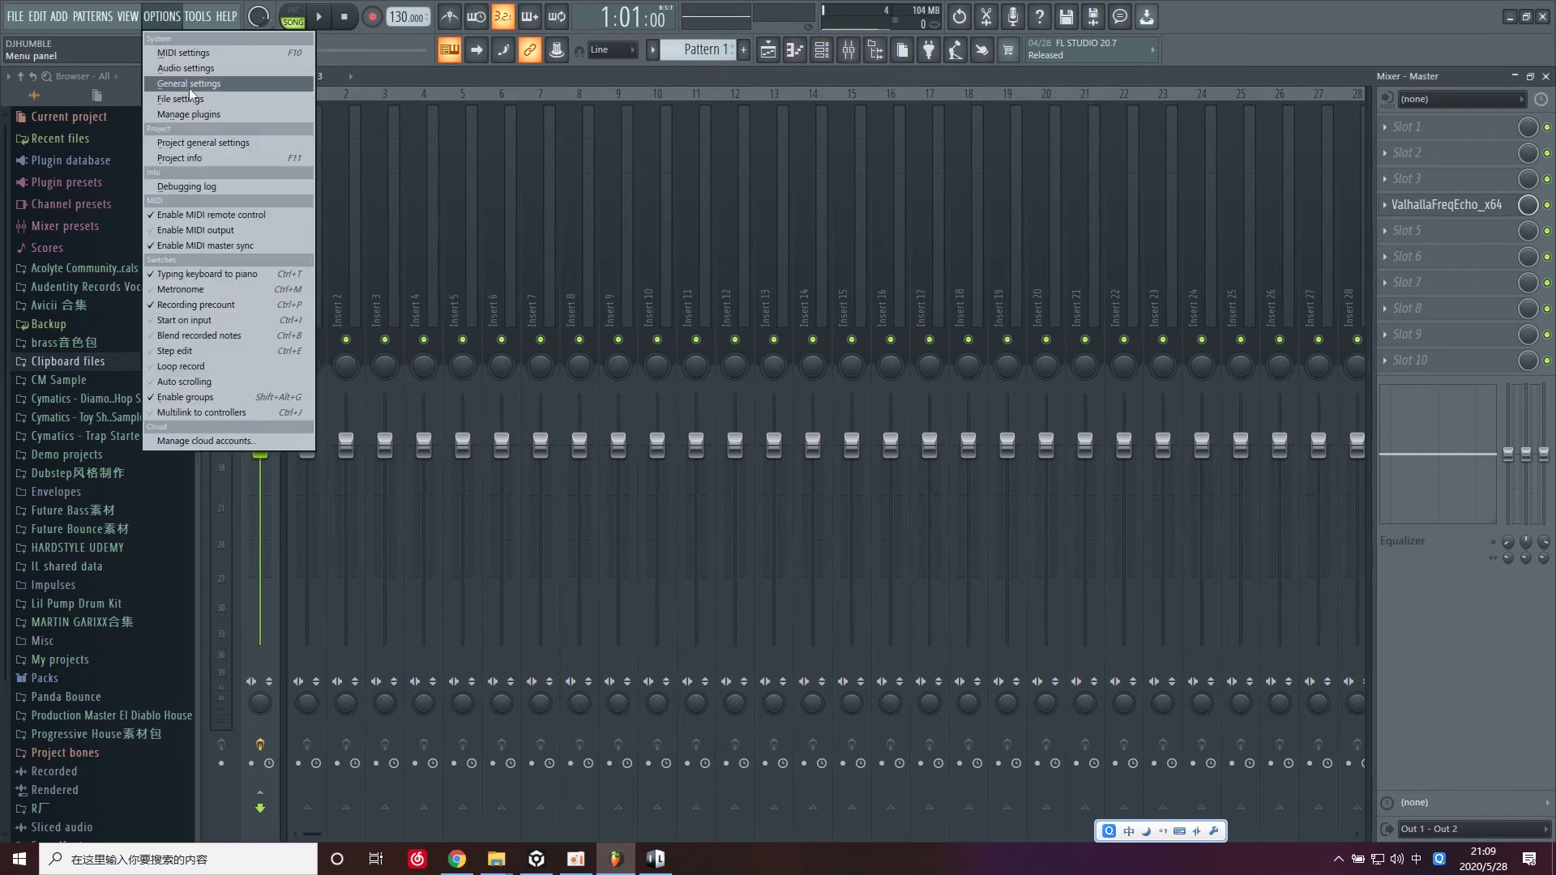
{"action": "left_click", "coordinate": [190, 98]}
{"action": "left_click", "coordinate": [1033, 134]}
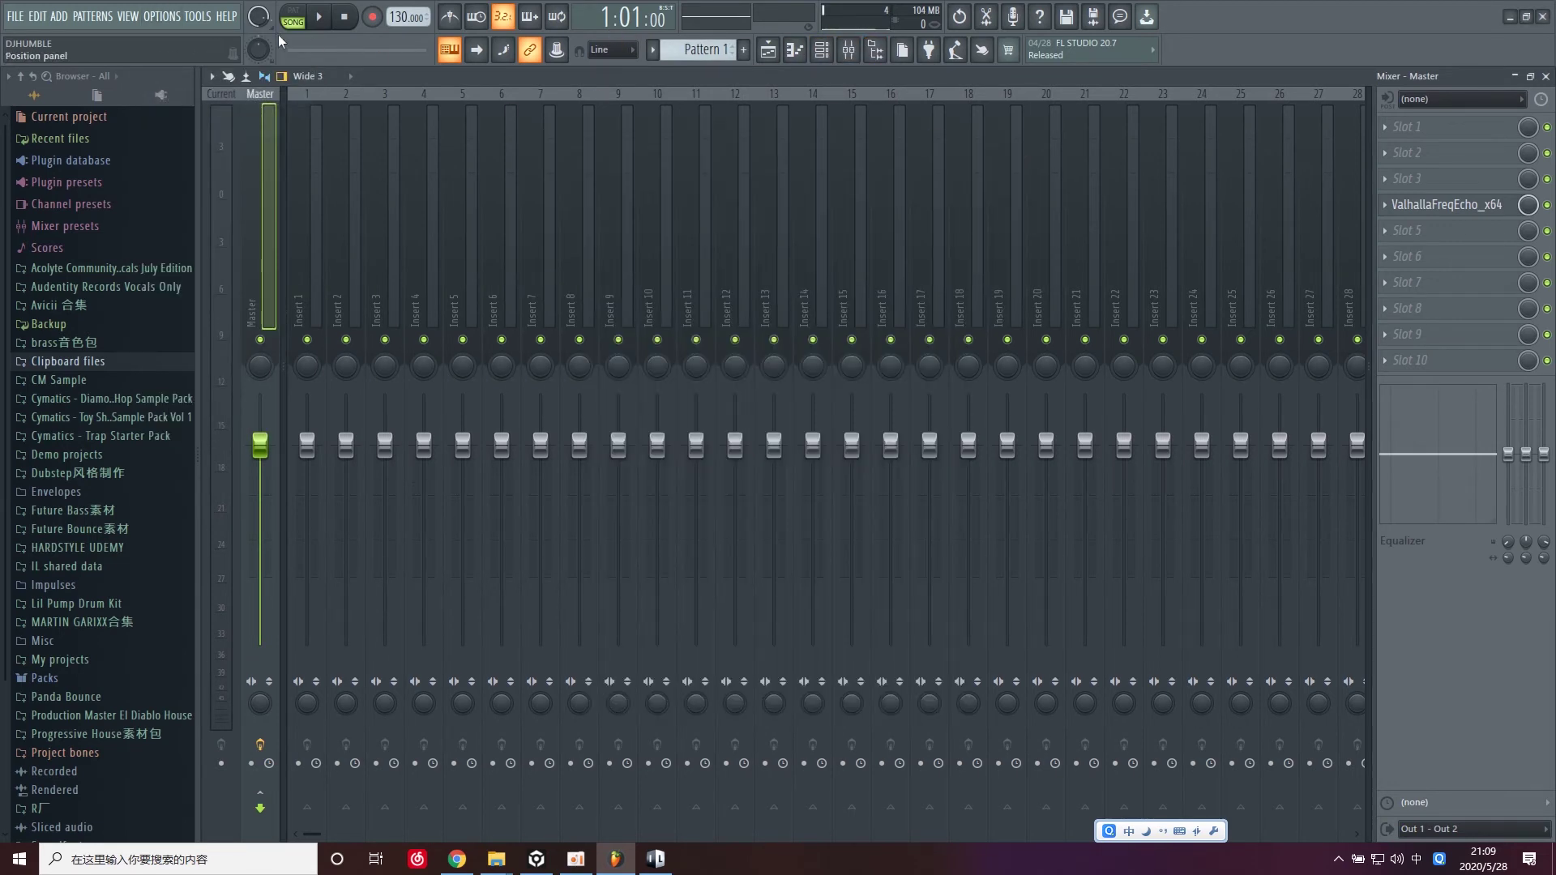
{"action": "left_click", "coordinate": [167, 16]}
{"action": "left_click", "coordinate": [215, 117]}
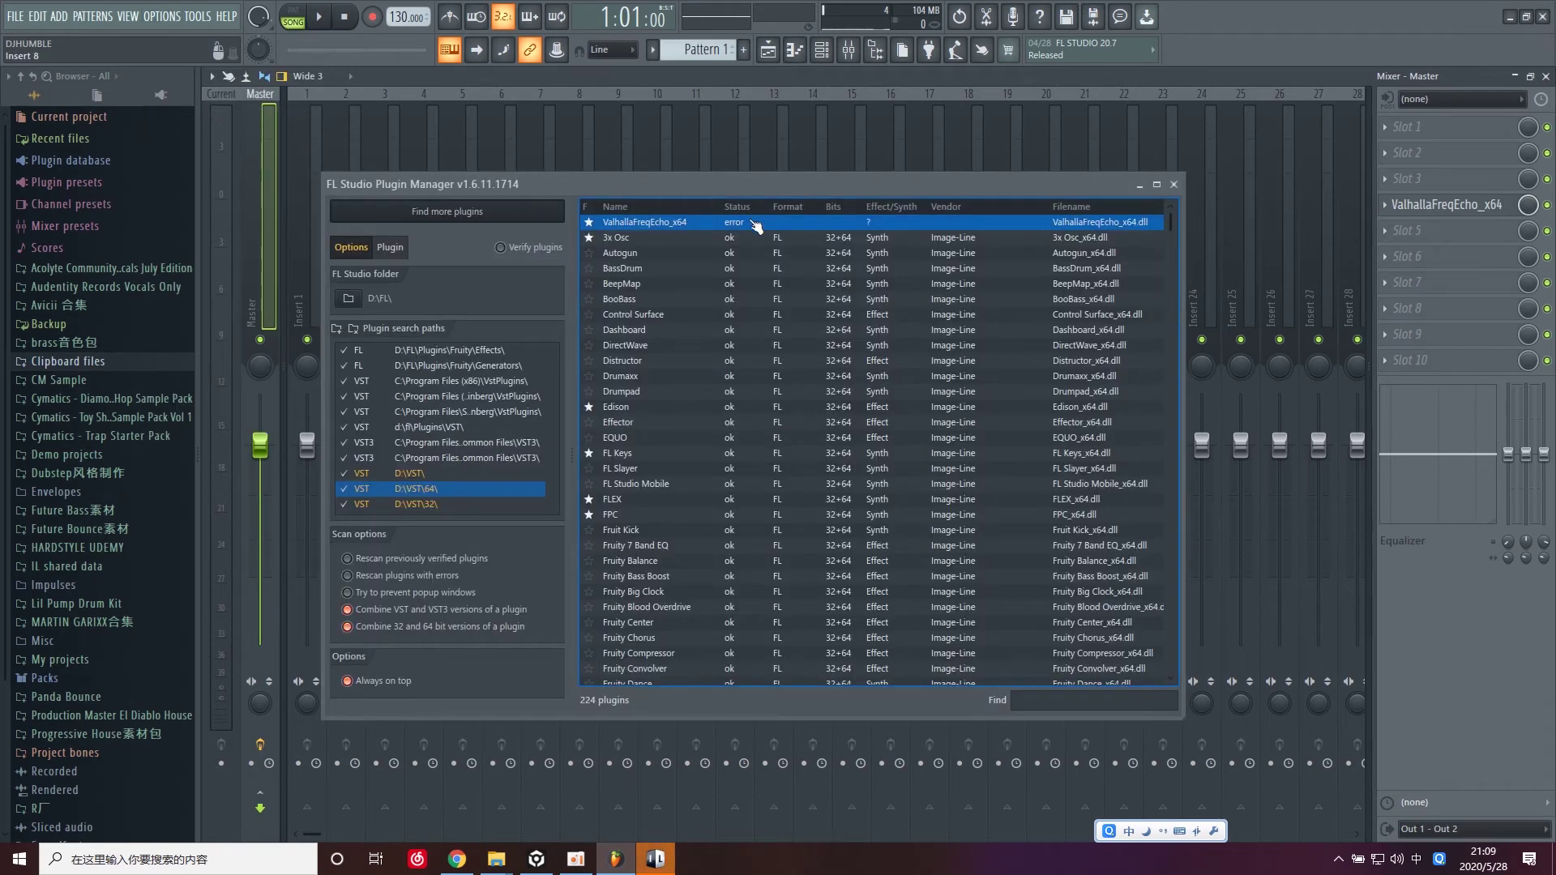
{"action": "left_click", "coordinate": [393, 248]}
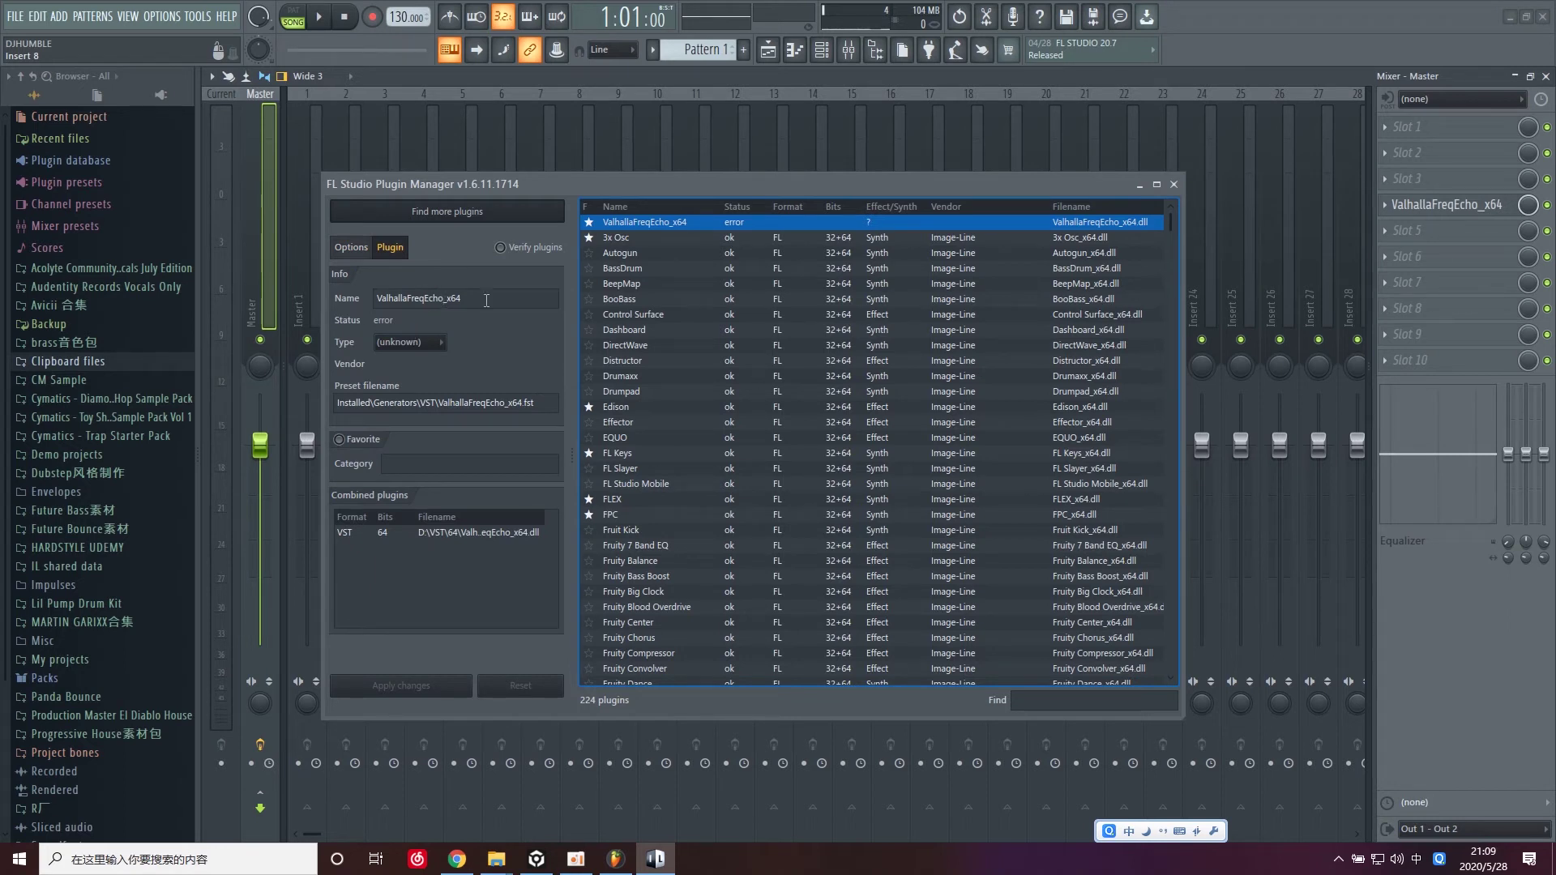
{"action": "left_click_drag", "start_coordinate": [487, 300], "coordinate": [378, 303]}
{"action": "left_click", "coordinate": [436, 403]}
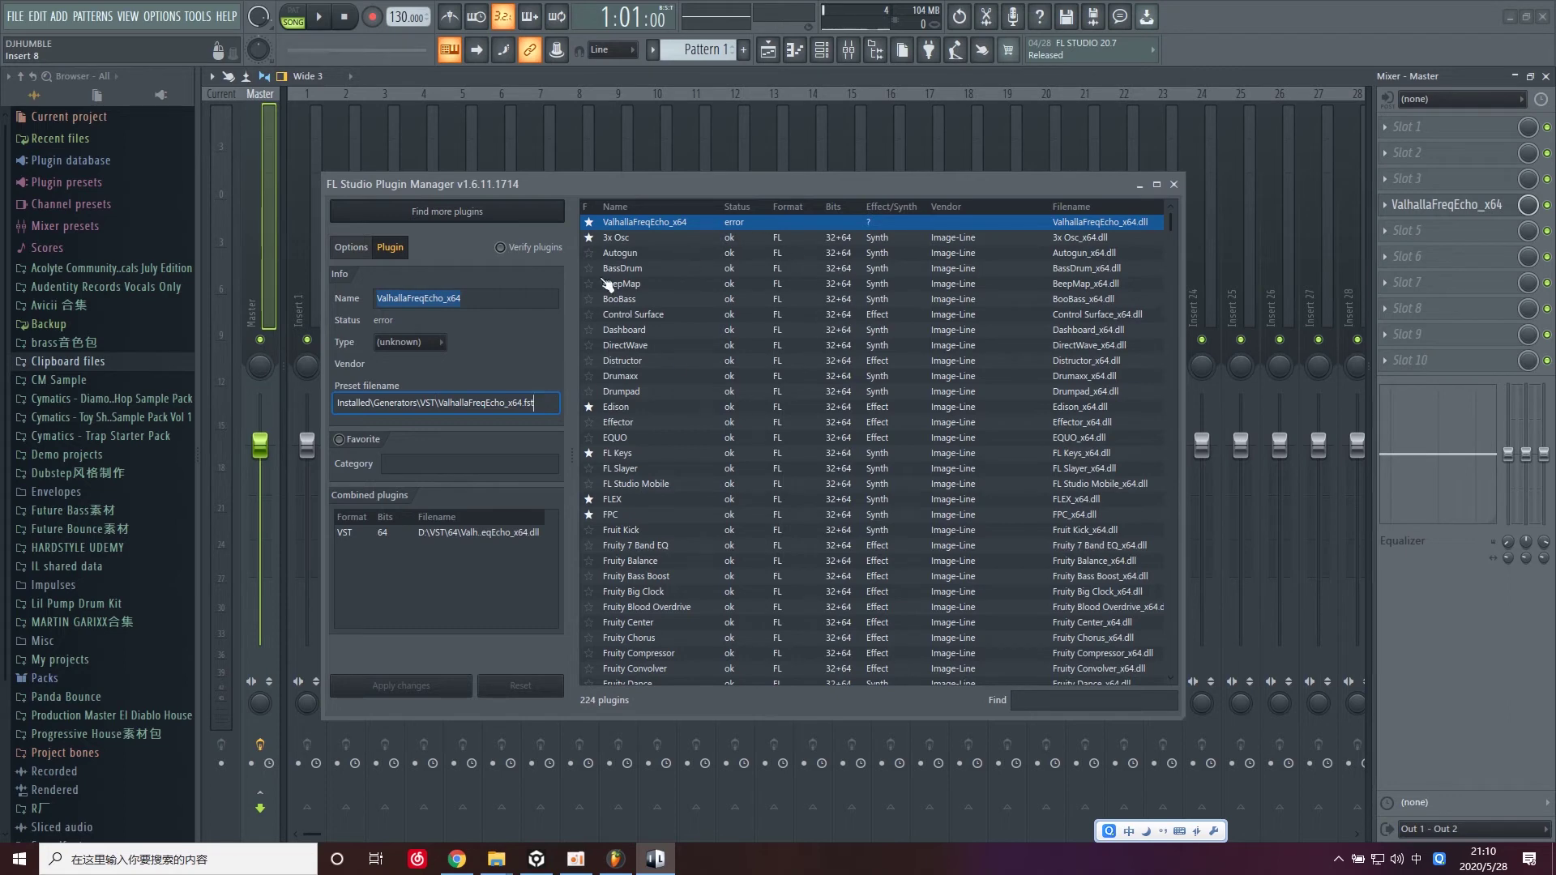
Step: View the plugin choices for the Master track's effect slot 2 and the browser's Plugin presets folder
{"action": "left_click", "coordinate": [1450, 154]}
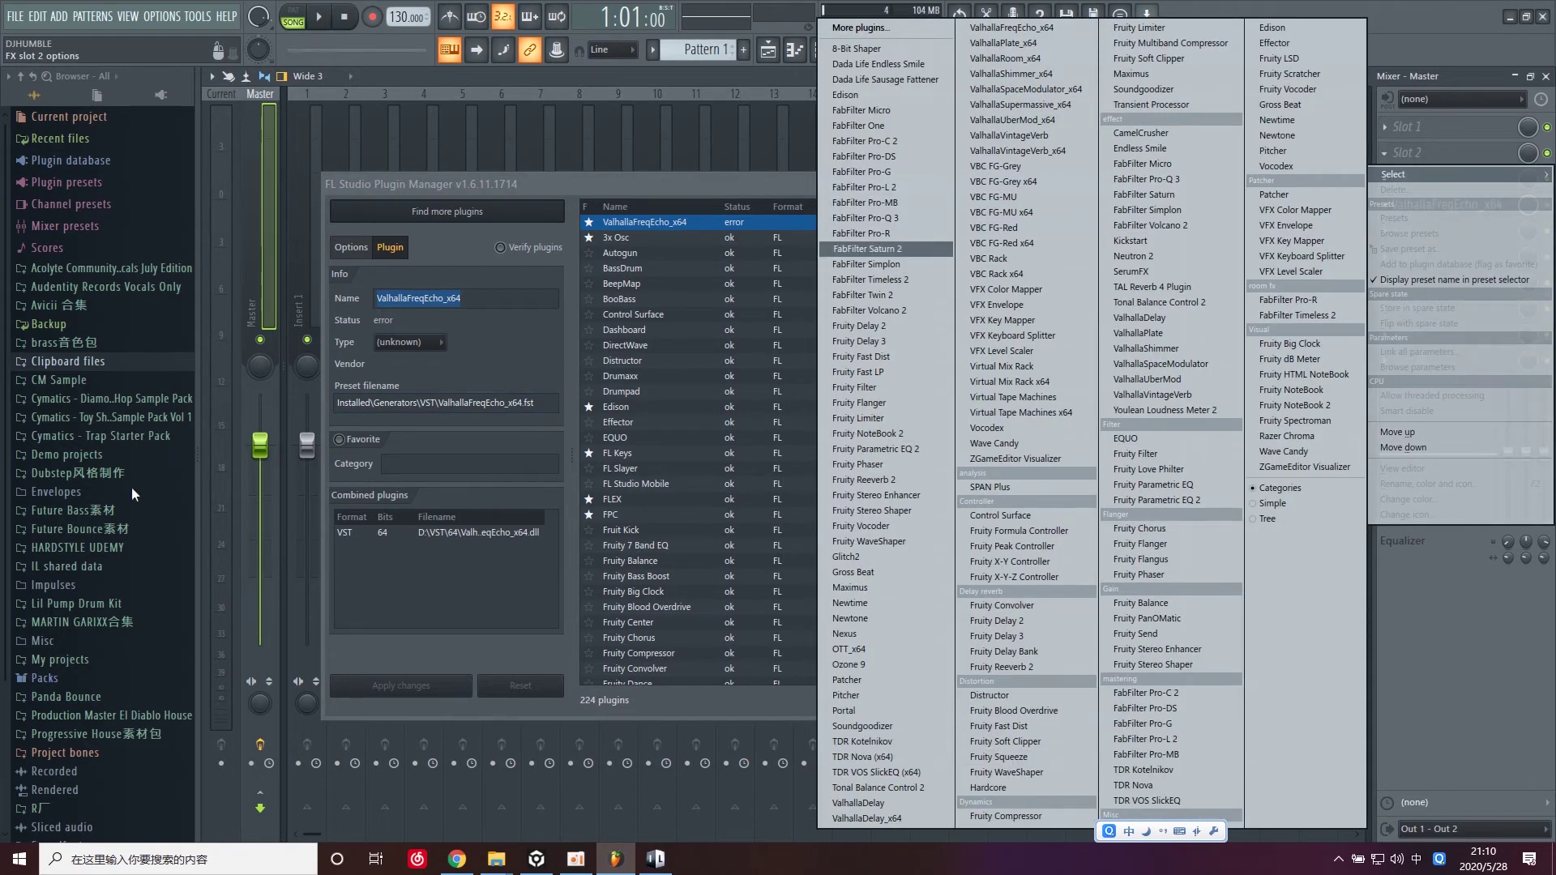
{"action": "left_click", "coordinate": [65, 121]}
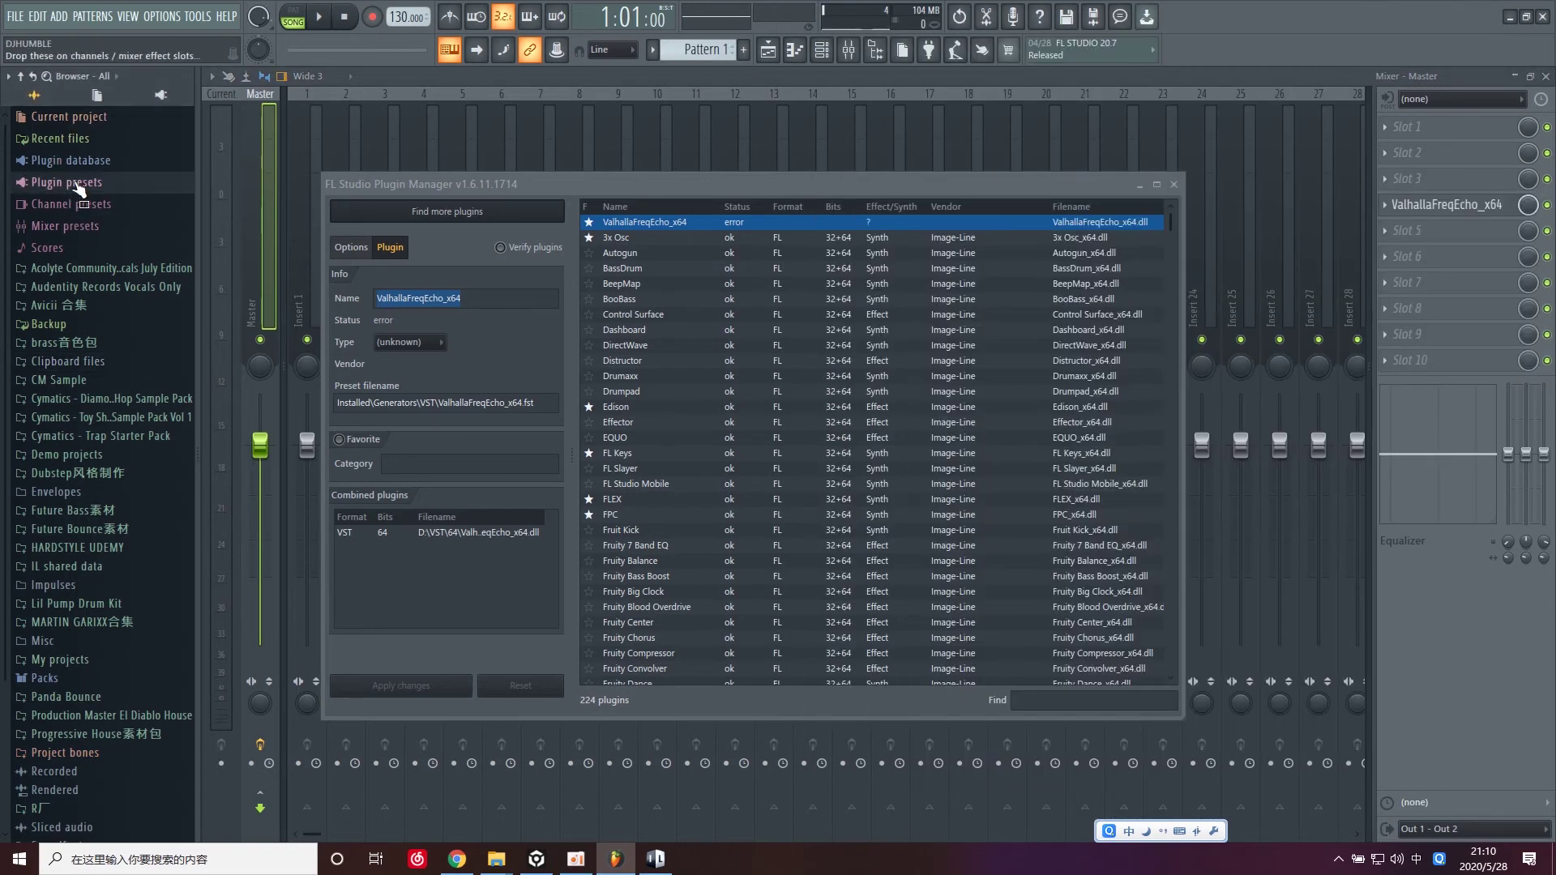
{"action": "left_click", "coordinate": [67, 182]}
{"action": "left_click", "coordinate": [67, 182]}
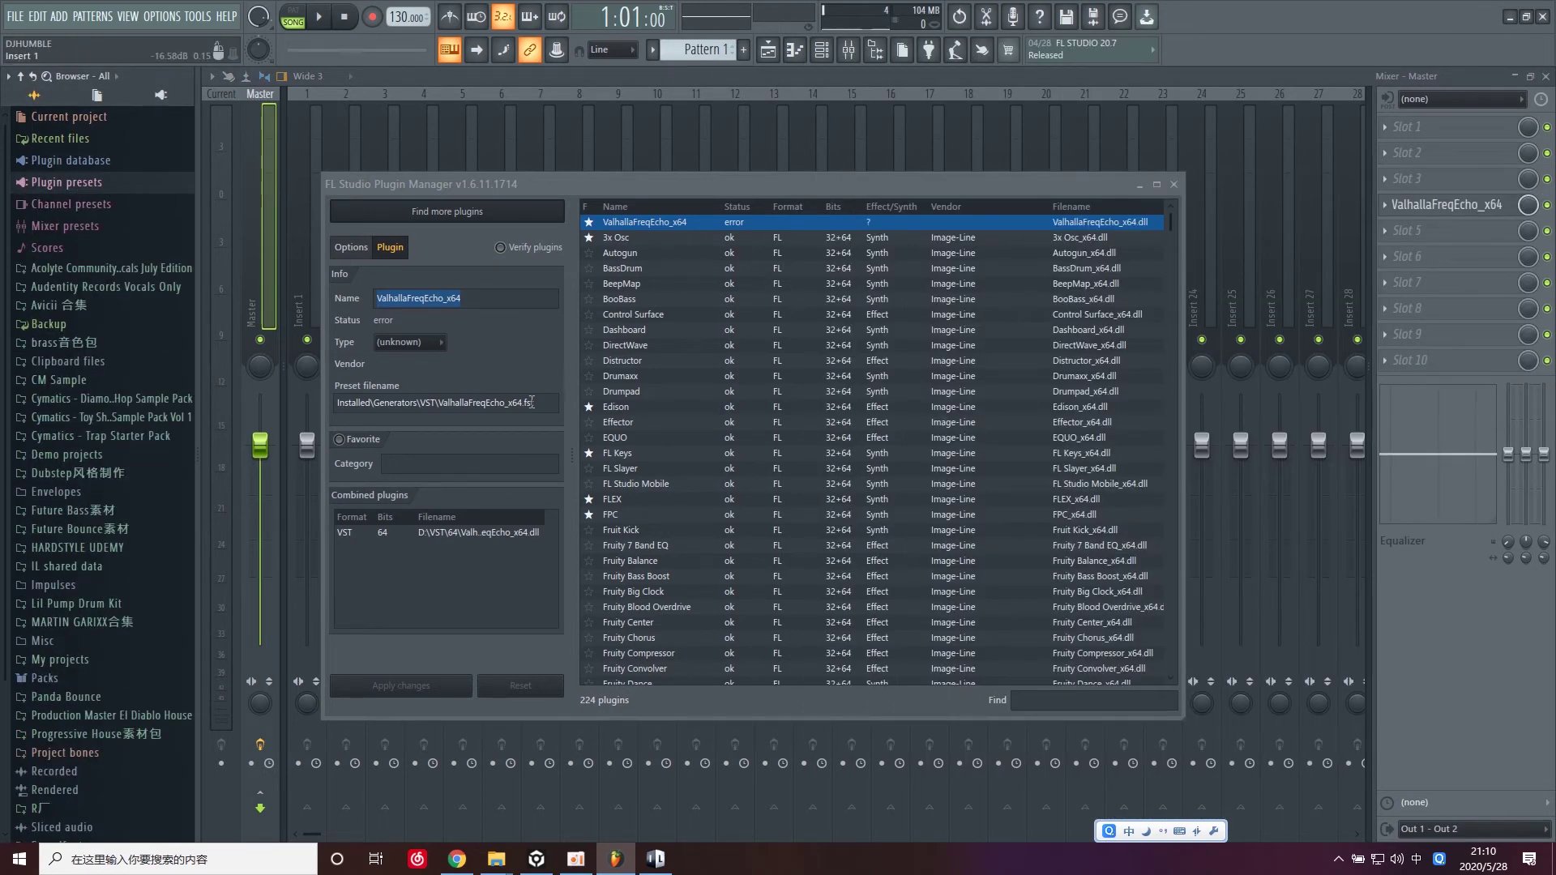
Step: Examine the preset path of ValhallaFreqEcho_x64, the Plugin presets subfolders in the browser and the plugin's combined DLL entry
{"action": "left_click", "coordinate": [546, 404]}
{"action": "left_click_drag", "start_coordinate": [546, 405], "coordinate": [335, 404]}
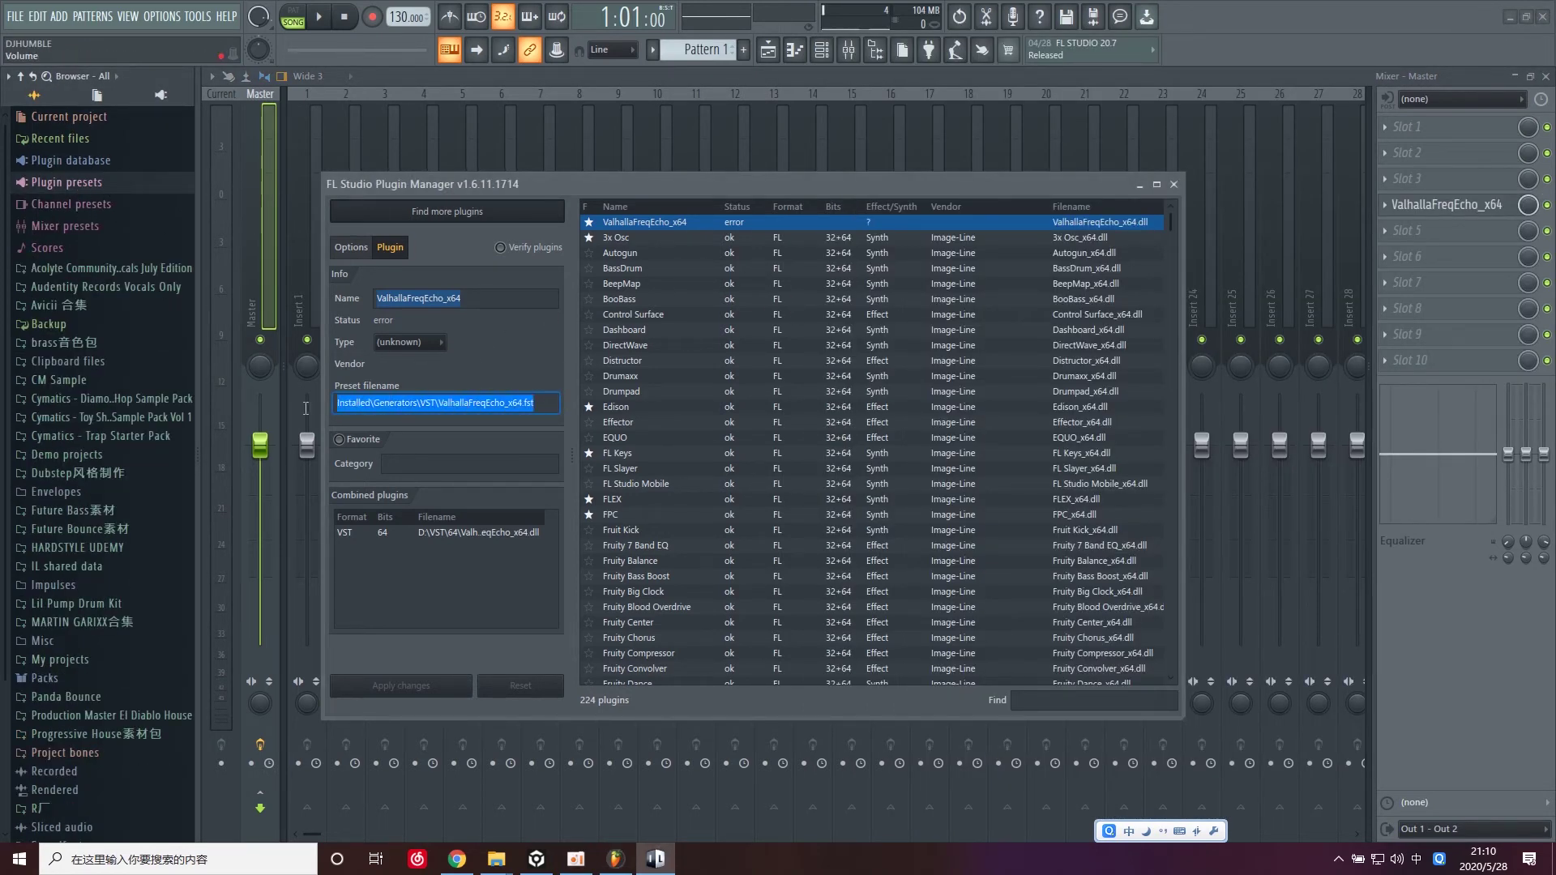
{"action": "left_click", "coordinate": [410, 403]}
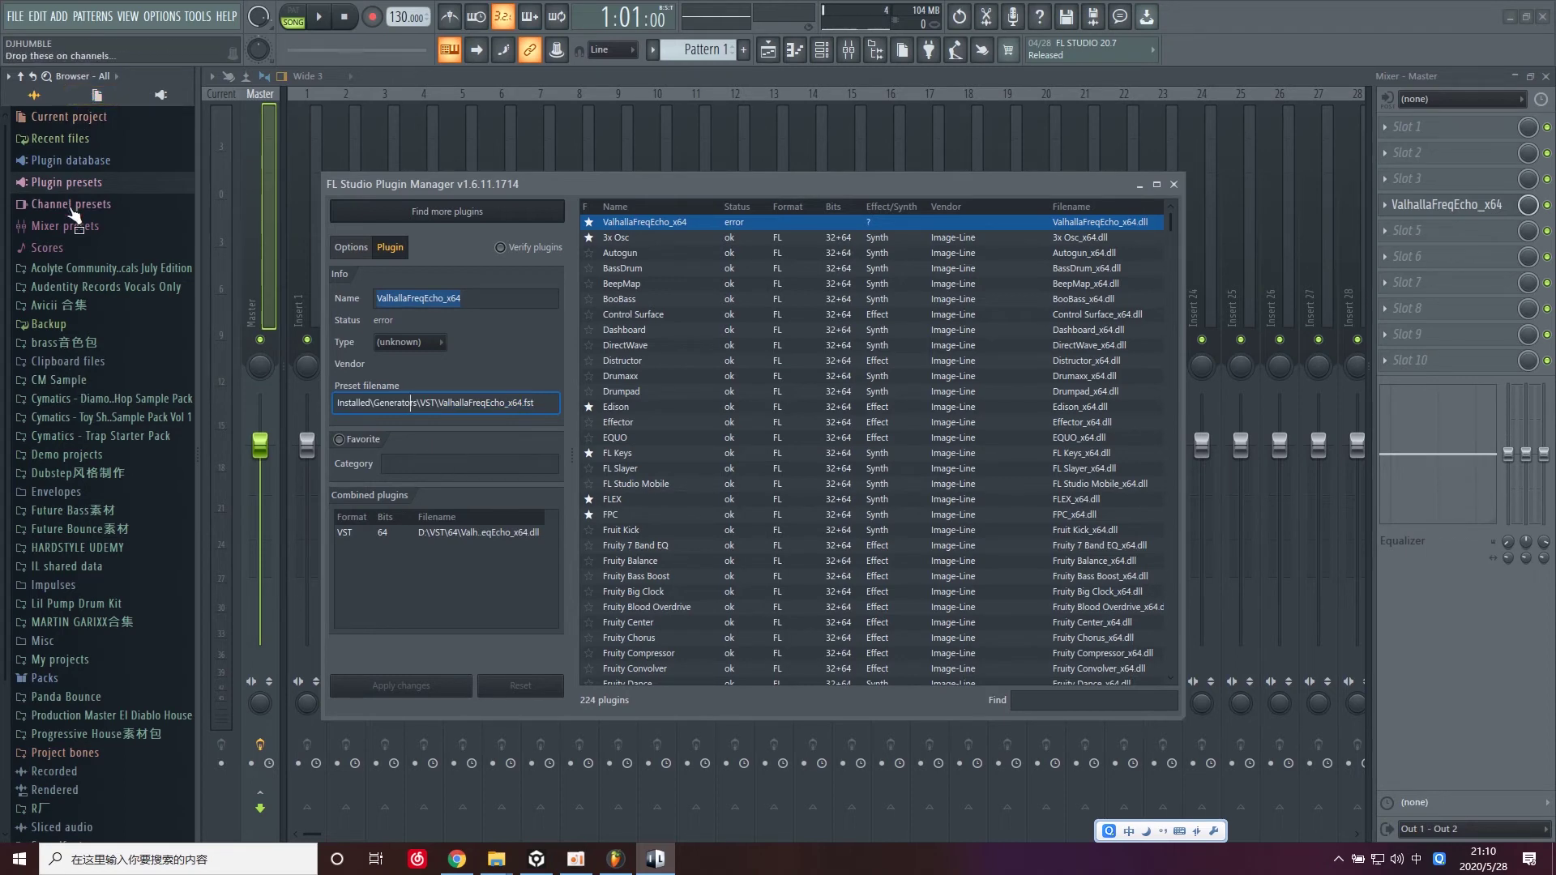
{"action": "left_click", "coordinate": [75, 186]}
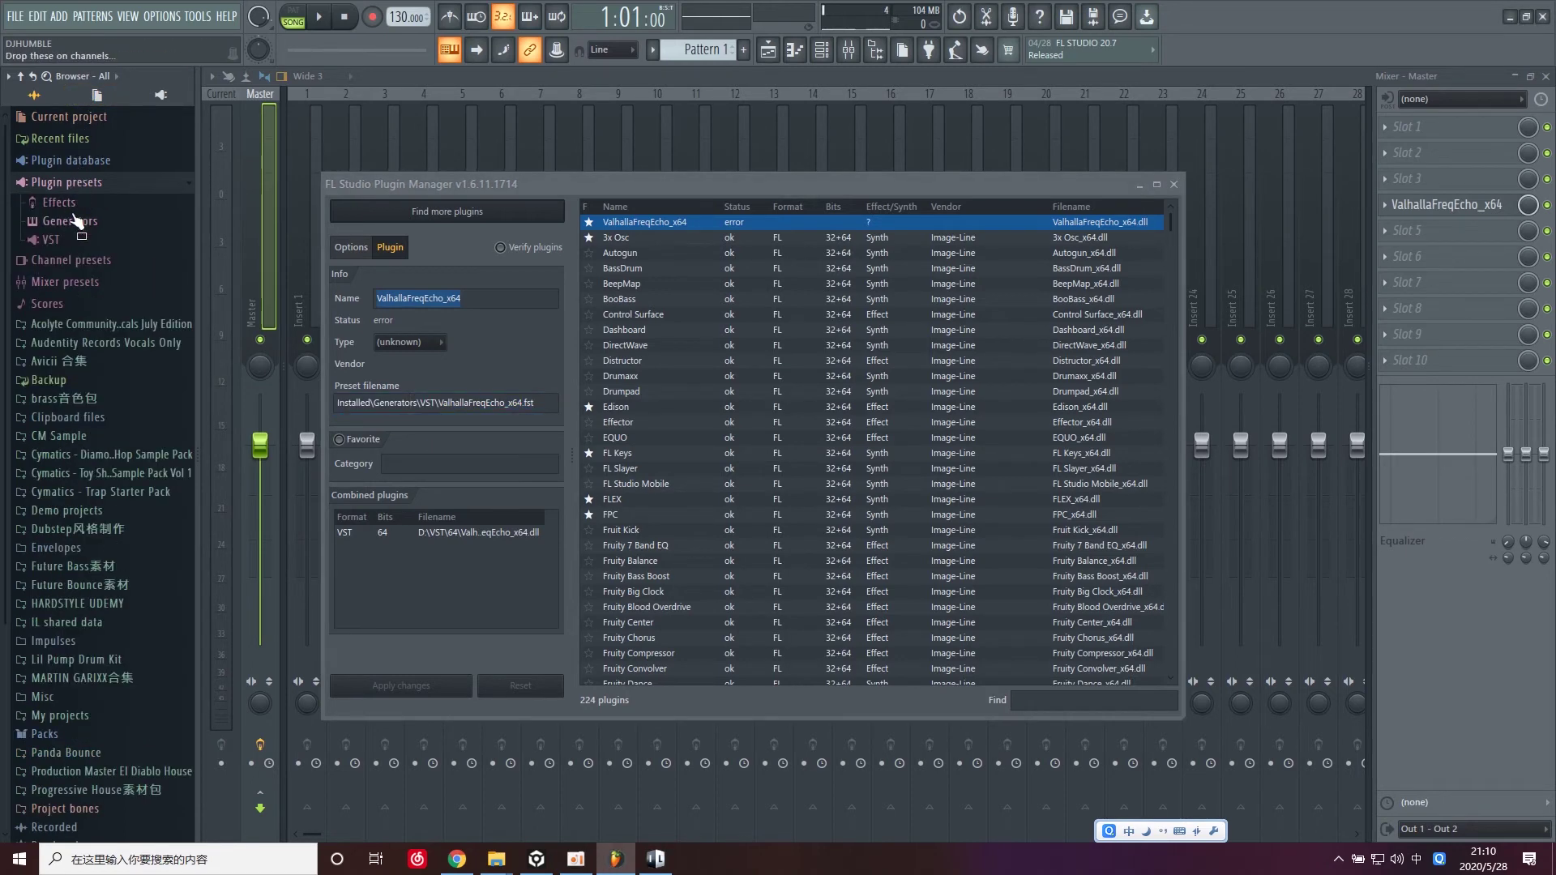
{"action": "left_click", "coordinate": [75, 184]}
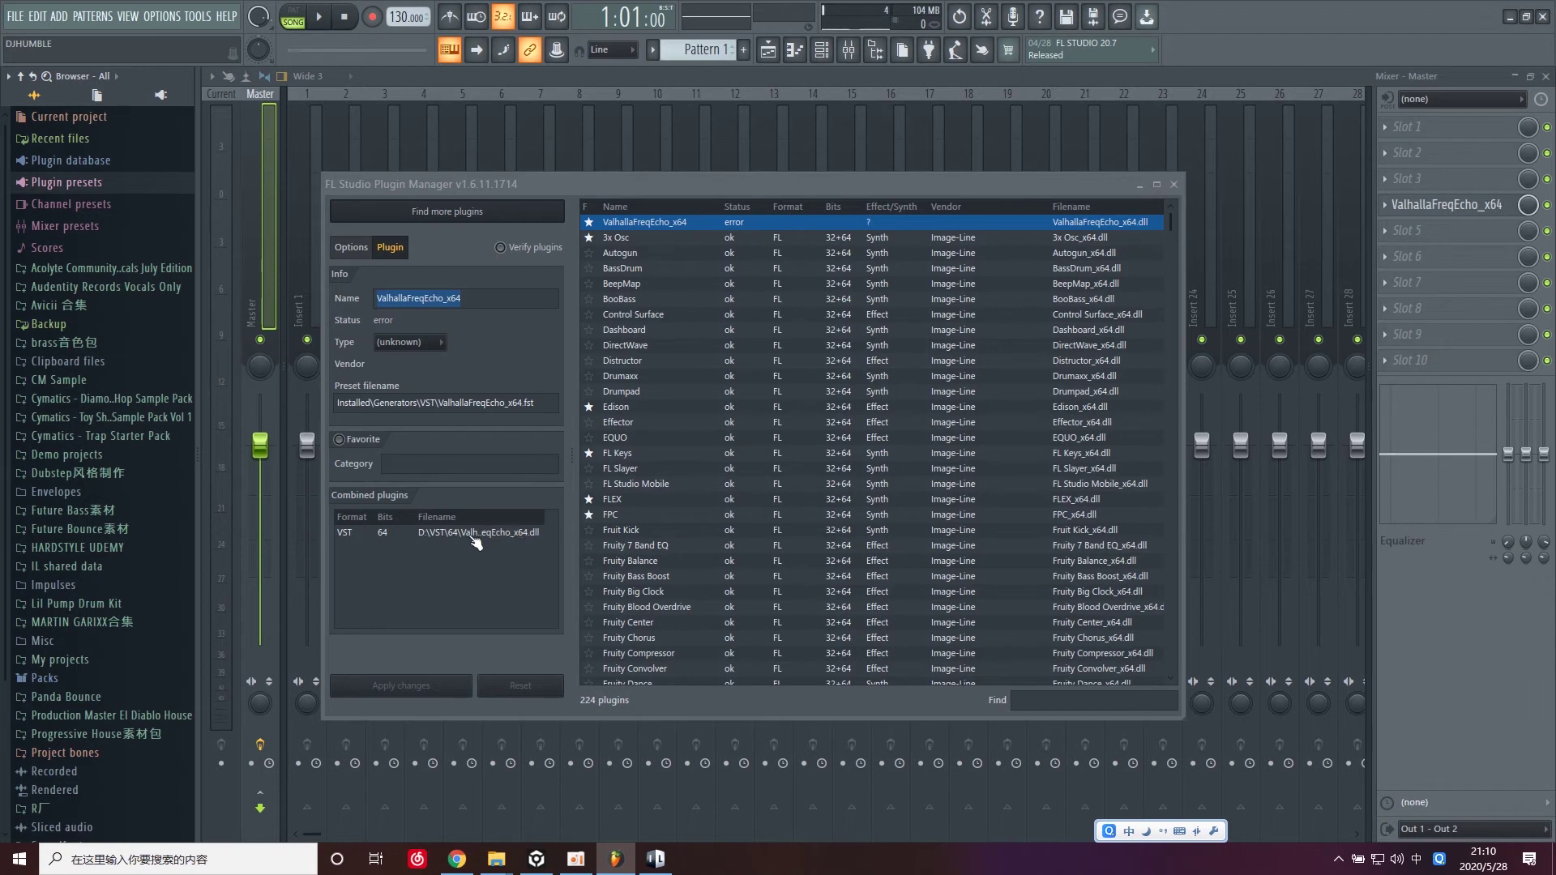
{"action": "left_click", "coordinate": [473, 536]}
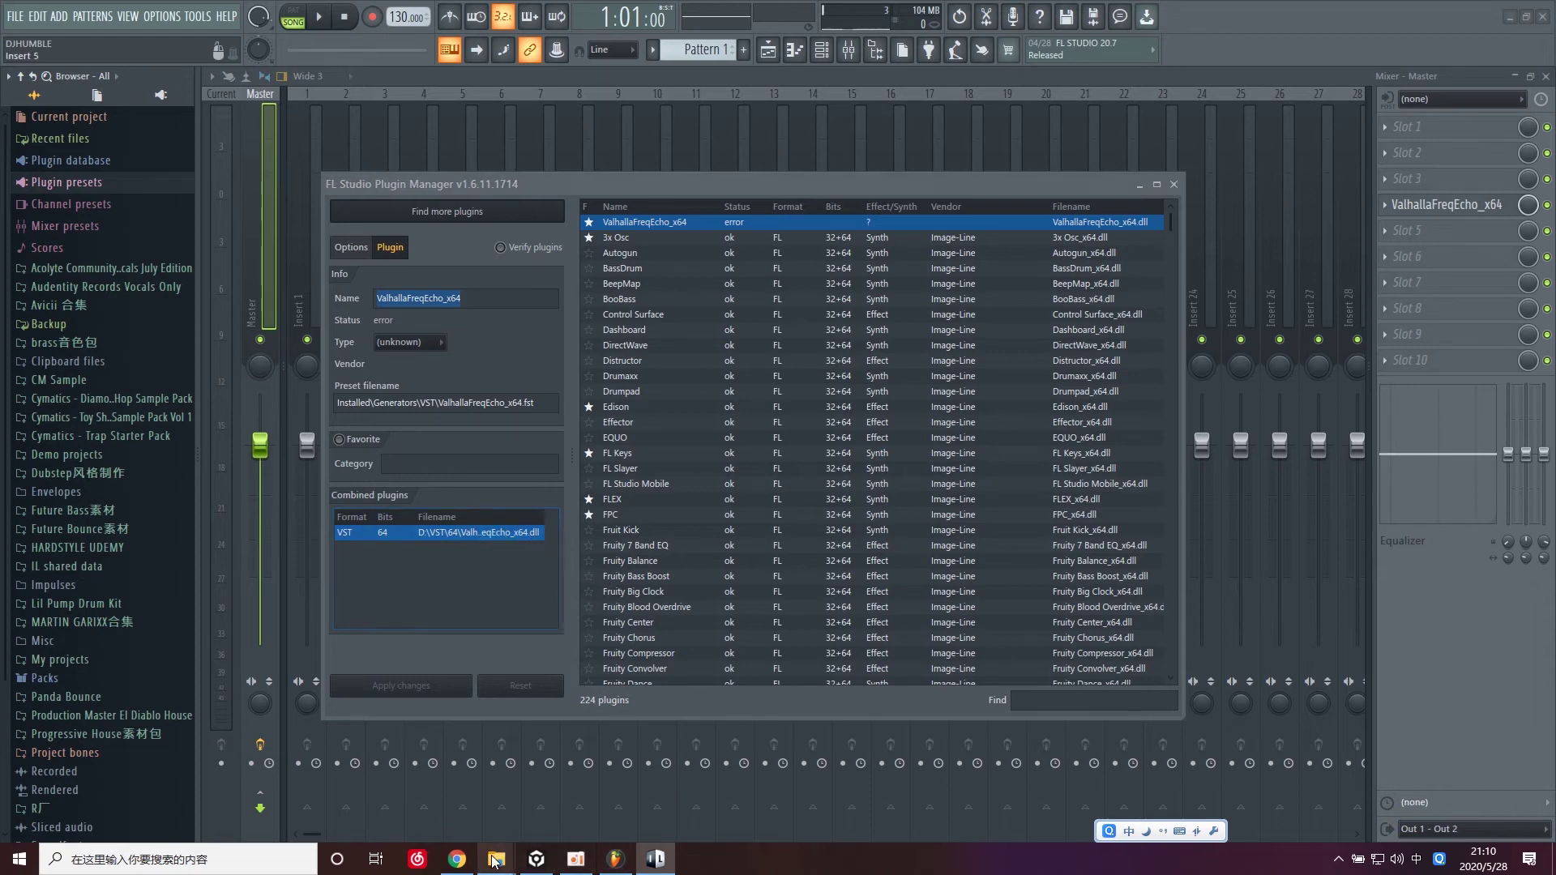
Step: Switch to File Explorer, close the plugin manager and delete ValhallaFreqEcho_x64.dll from the D:\VST\64 folder
{"action": "mouse_move", "coordinate": [496, 859]}
{"action": "left_click", "coordinate": [478, 785]}
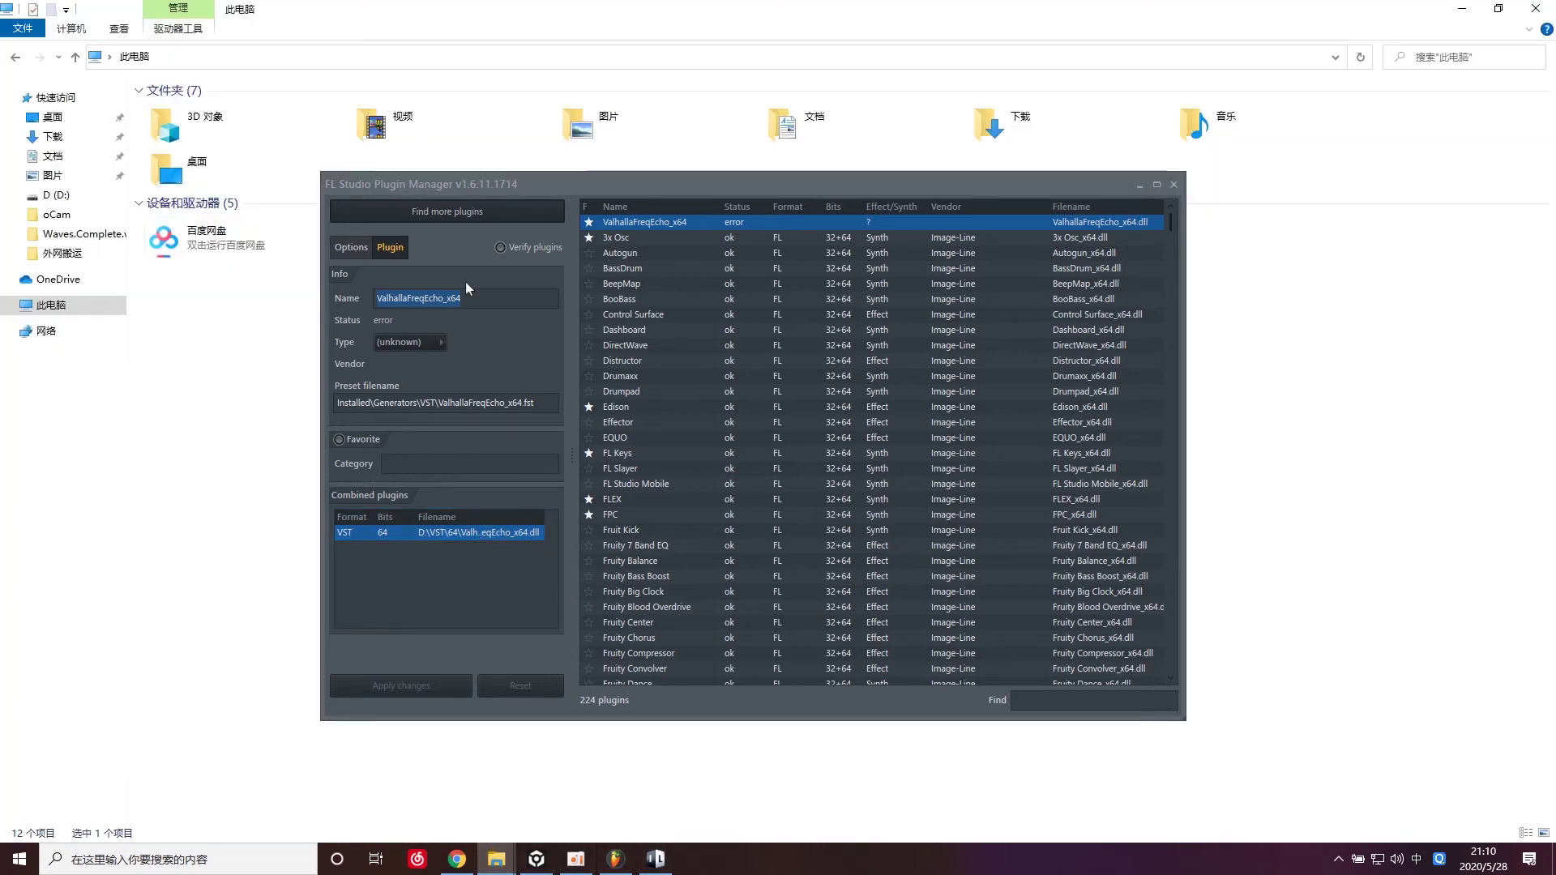
{"action": "left_click", "coordinate": [1173, 184]}
{"action": "double_click", "coordinate": [683, 263]}
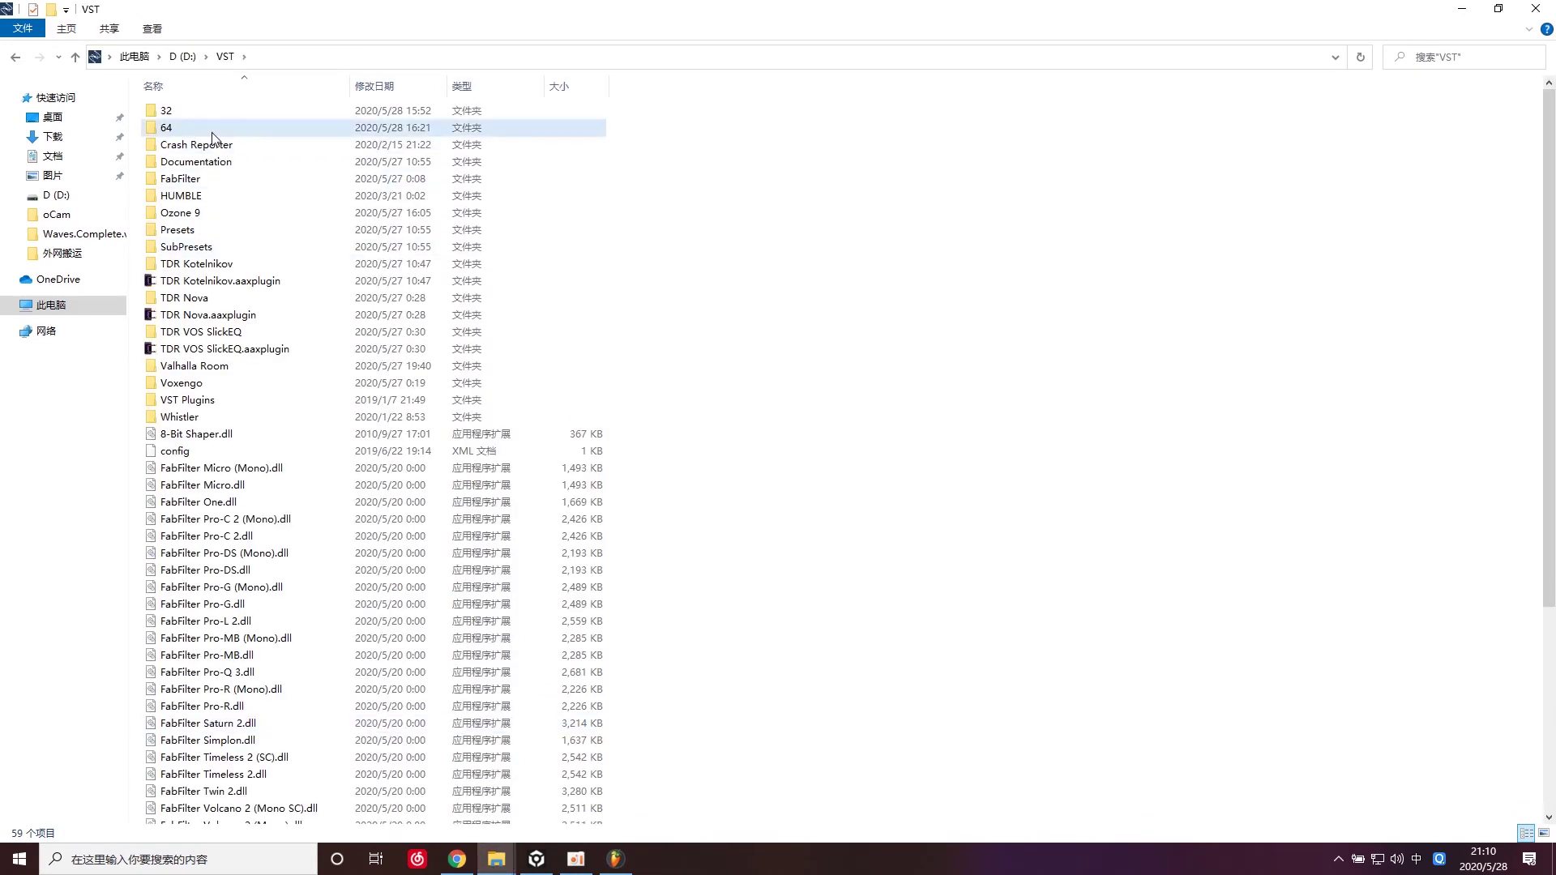
{"action": "double_click", "coordinate": [223, 127]}
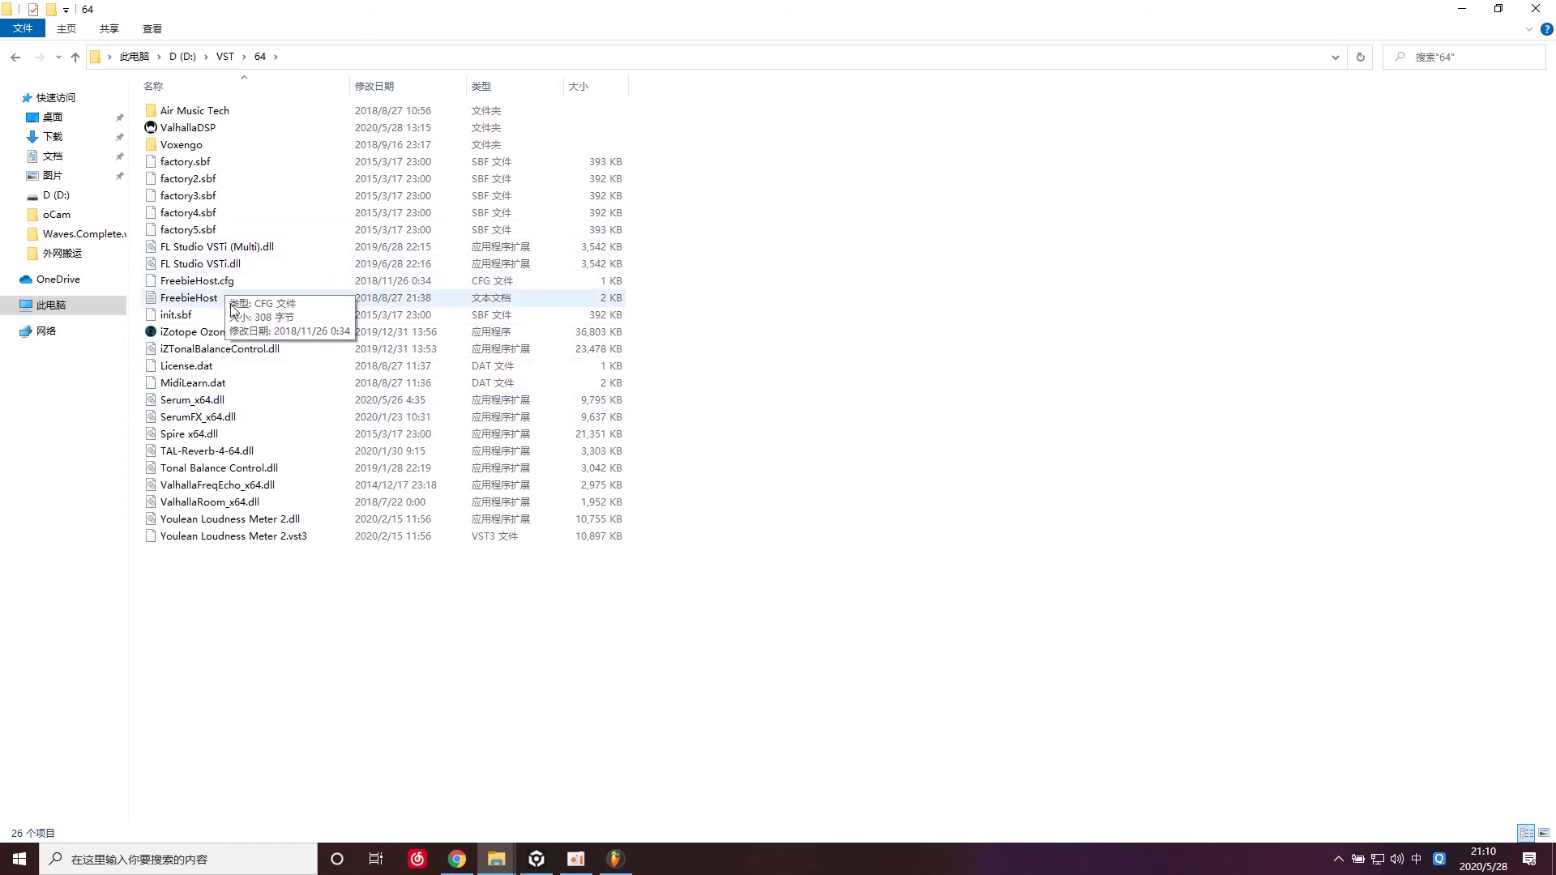
{"action": "left_click", "coordinate": [309, 486]}
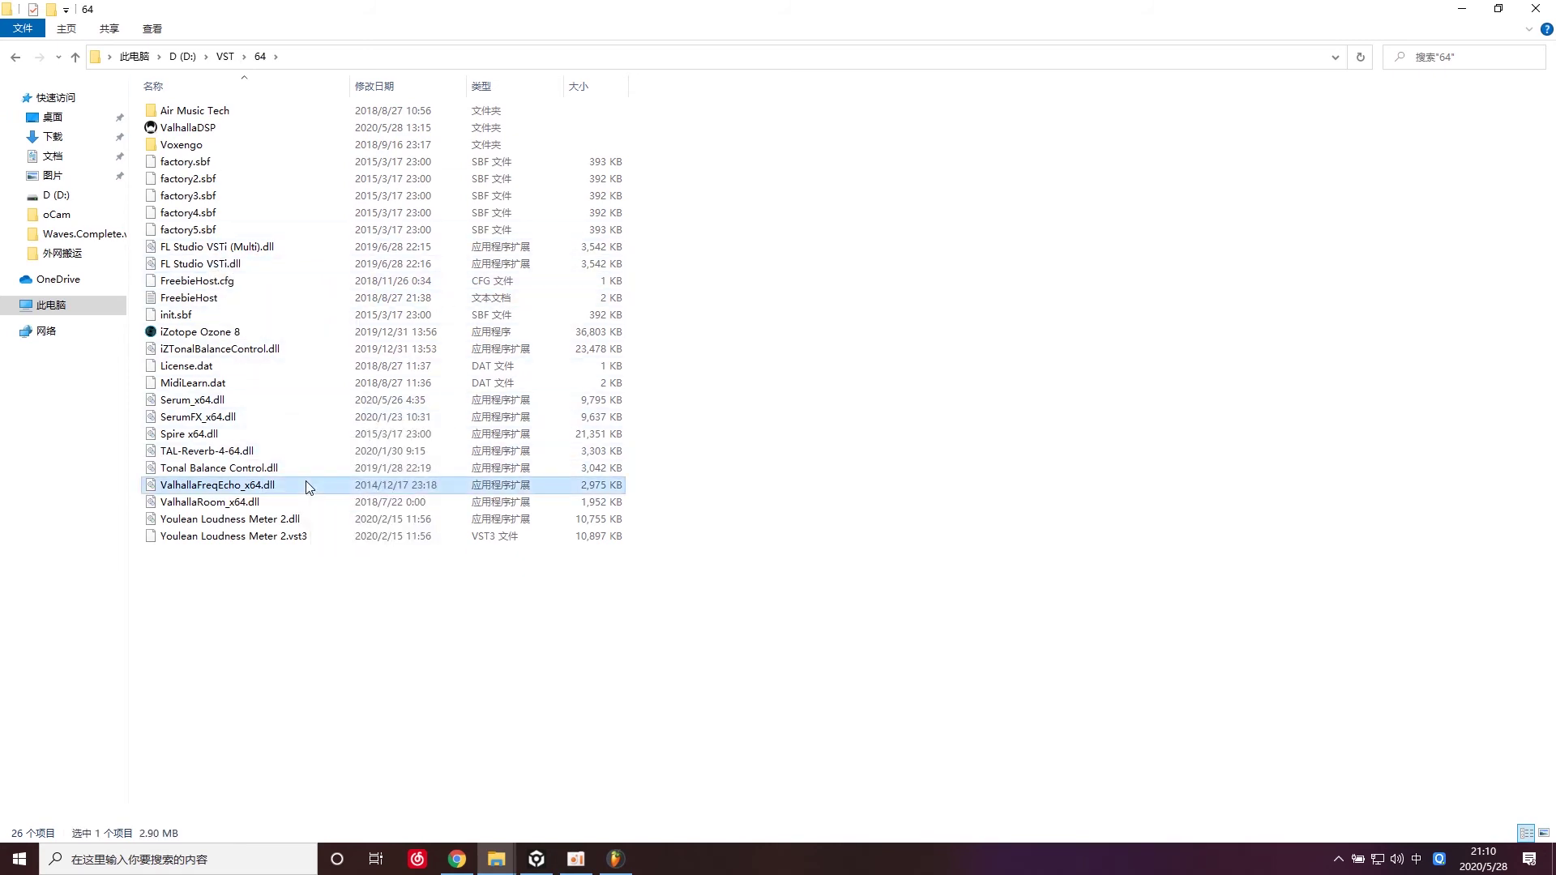
{"action": "key", "text": "Delete"}
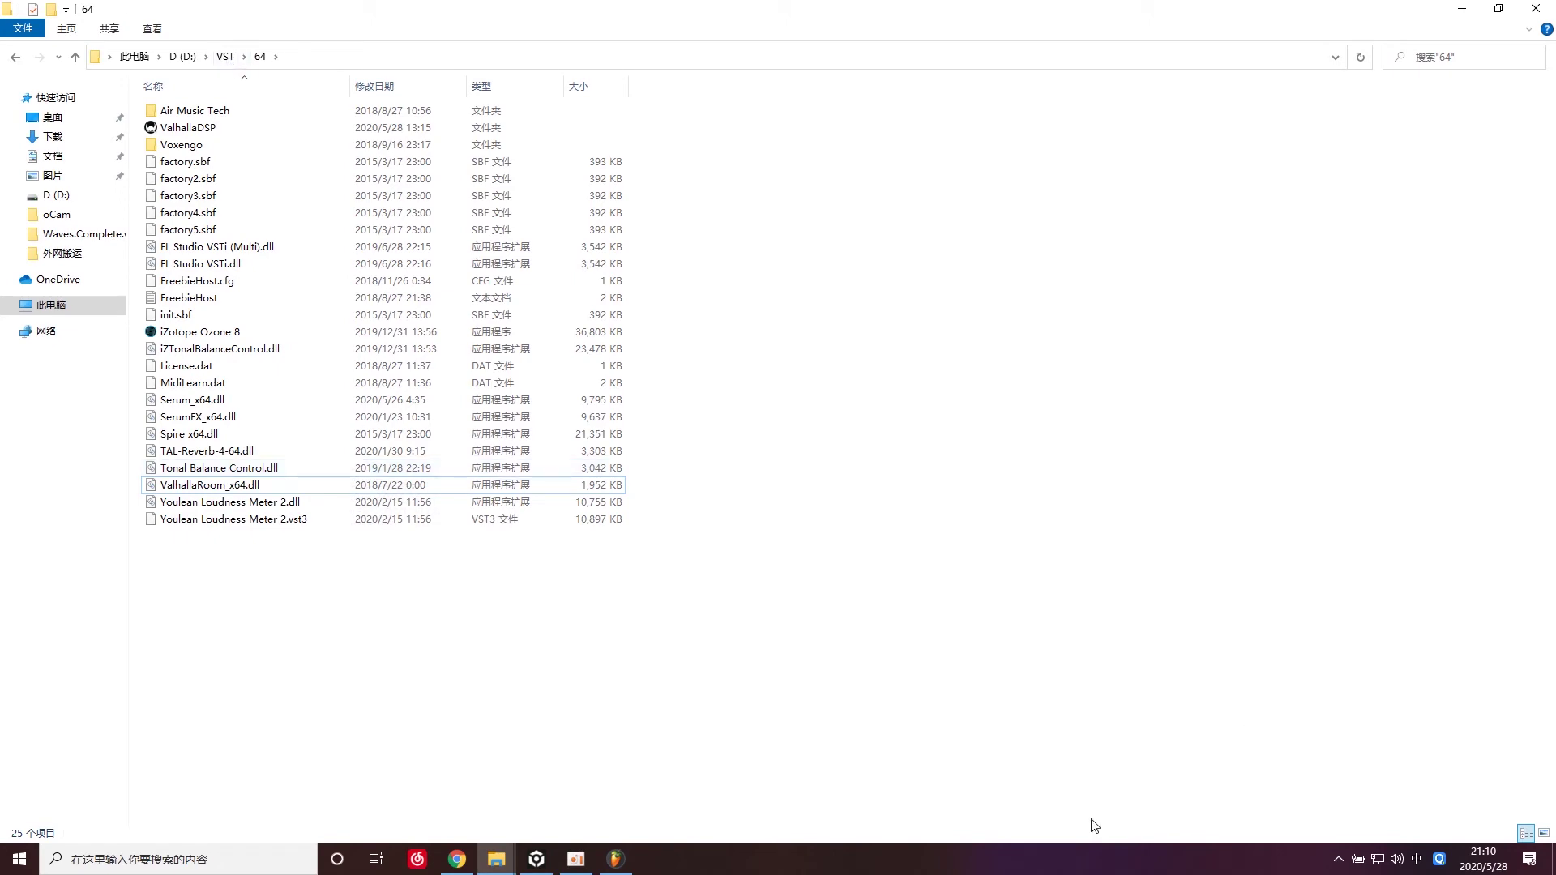
Step: Switch to FL Studio, rescan the plugins with the plugin manager and move its window away from the screen corner
{"action": "left_click", "coordinate": [615, 859]}
{"action": "left_click", "coordinate": [162, 16]}
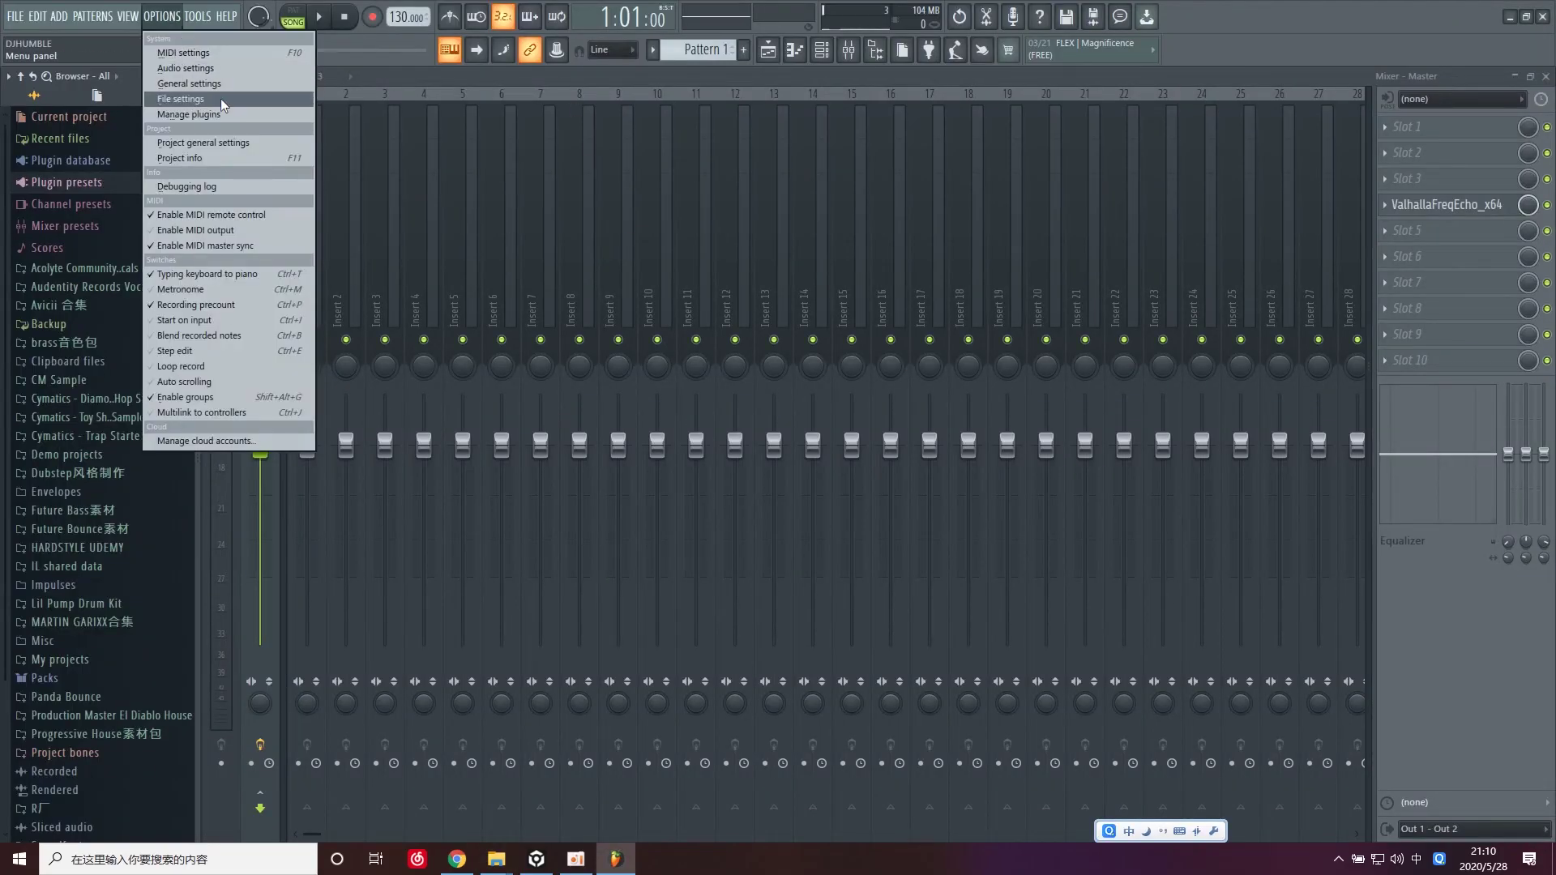
{"action": "left_click", "coordinate": [292, 152]}
{"action": "left_click", "coordinate": [106, 45]}
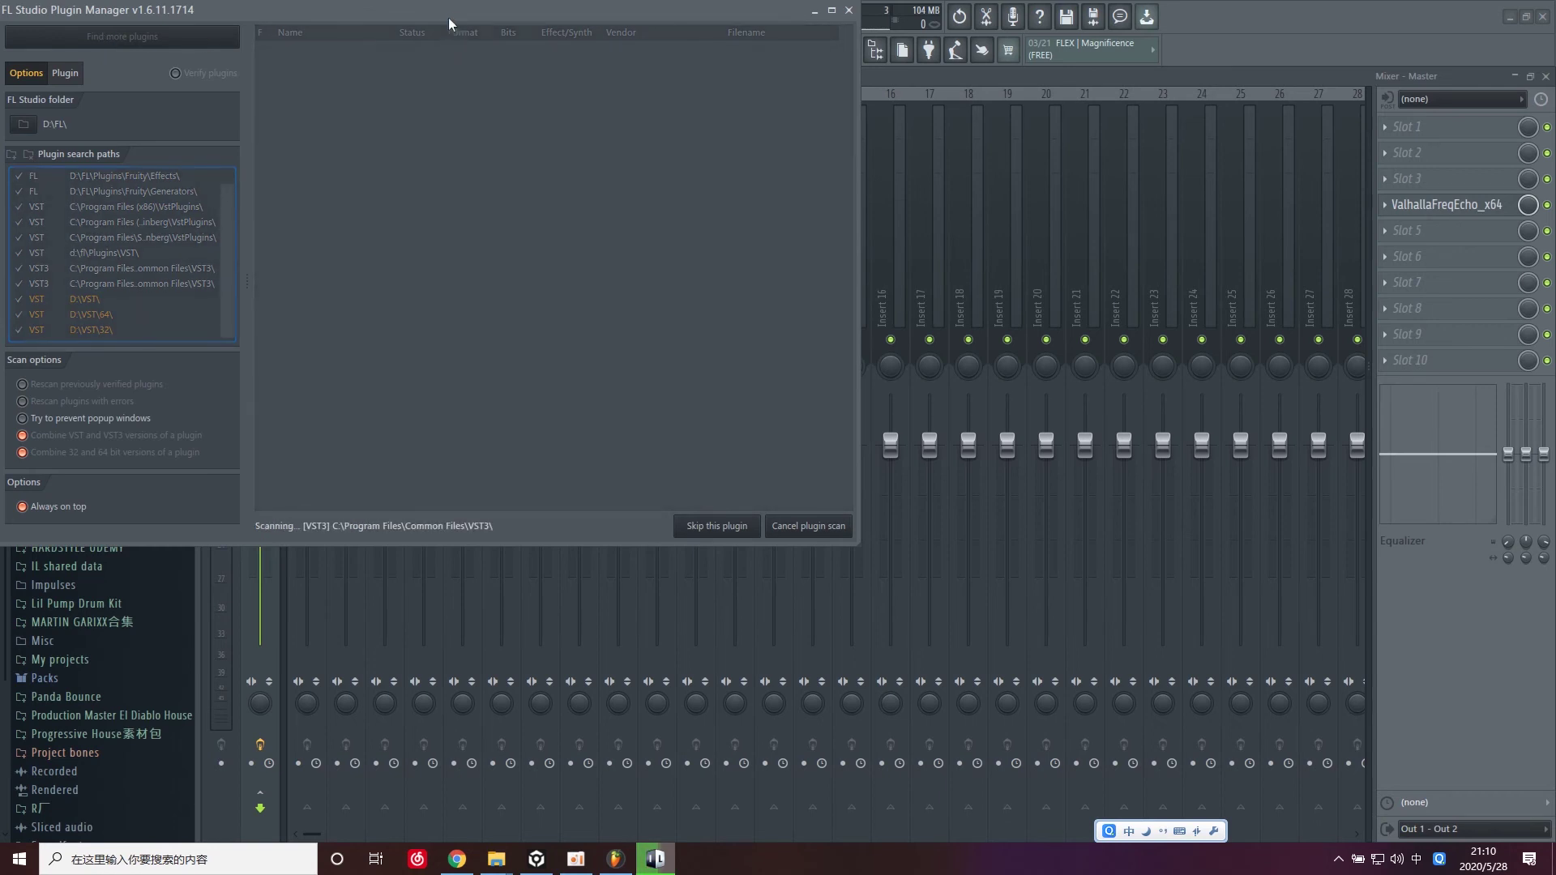
{"action": "left_click_drag", "start_coordinate": [452, 18], "coordinate": [634, 285]}
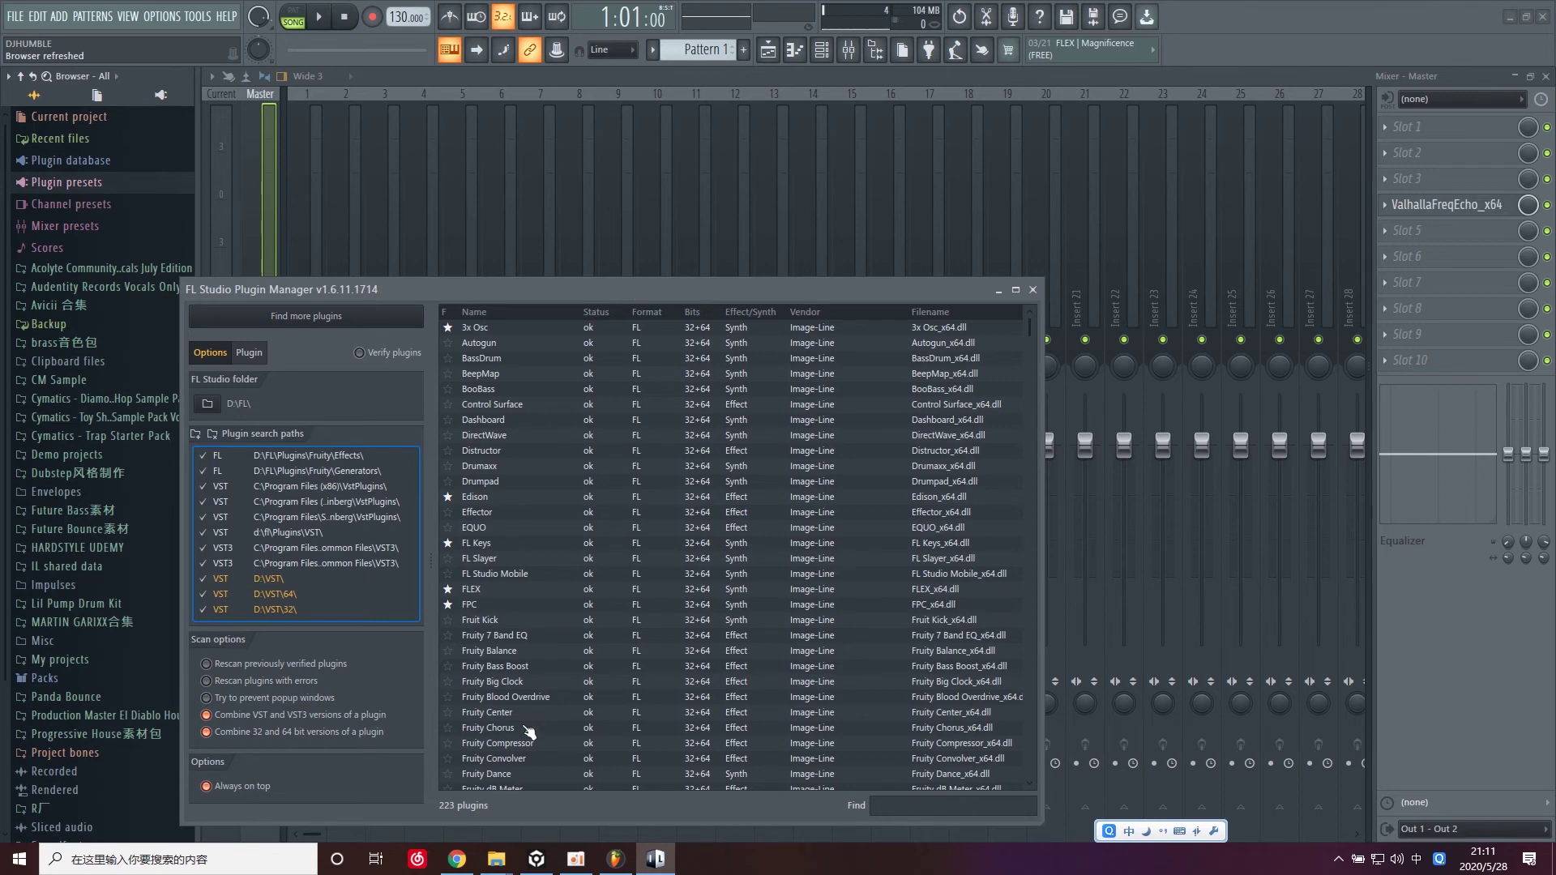
Step: Switch to File Explorer, minimise the plugin manager and go up through drive D to the computer's drive overview
{"action": "mouse_move", "coordinate": [496, 859]}
{"action": "left_click", "coordinate": [480, 805]}
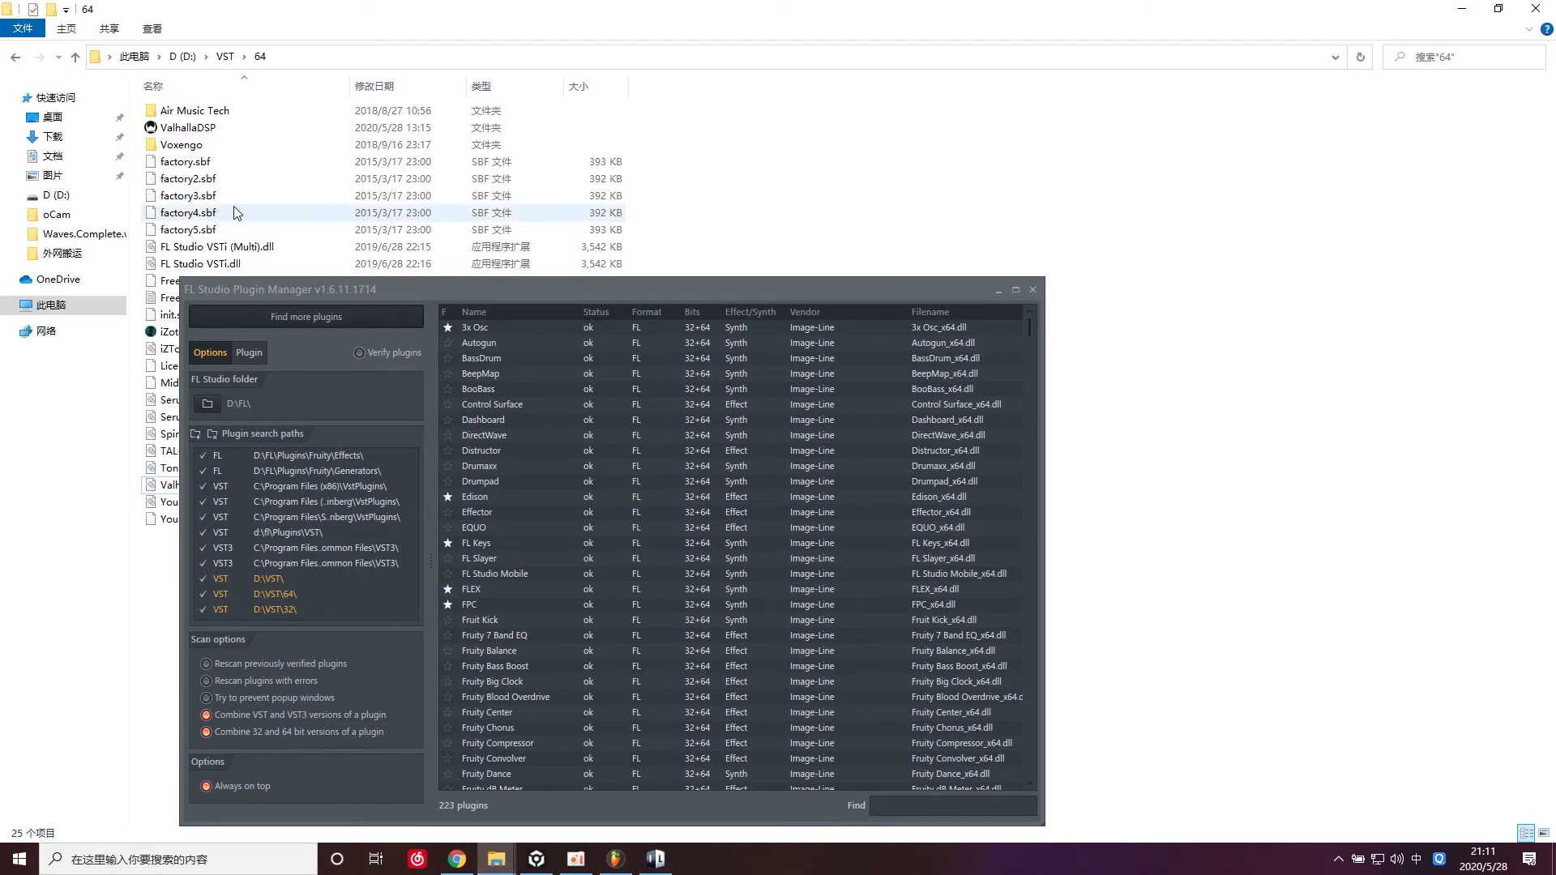
{"action": "left_click", "coordinate": [185, 56]}
{"action": "left_click", "coordinate": [999, 289]}
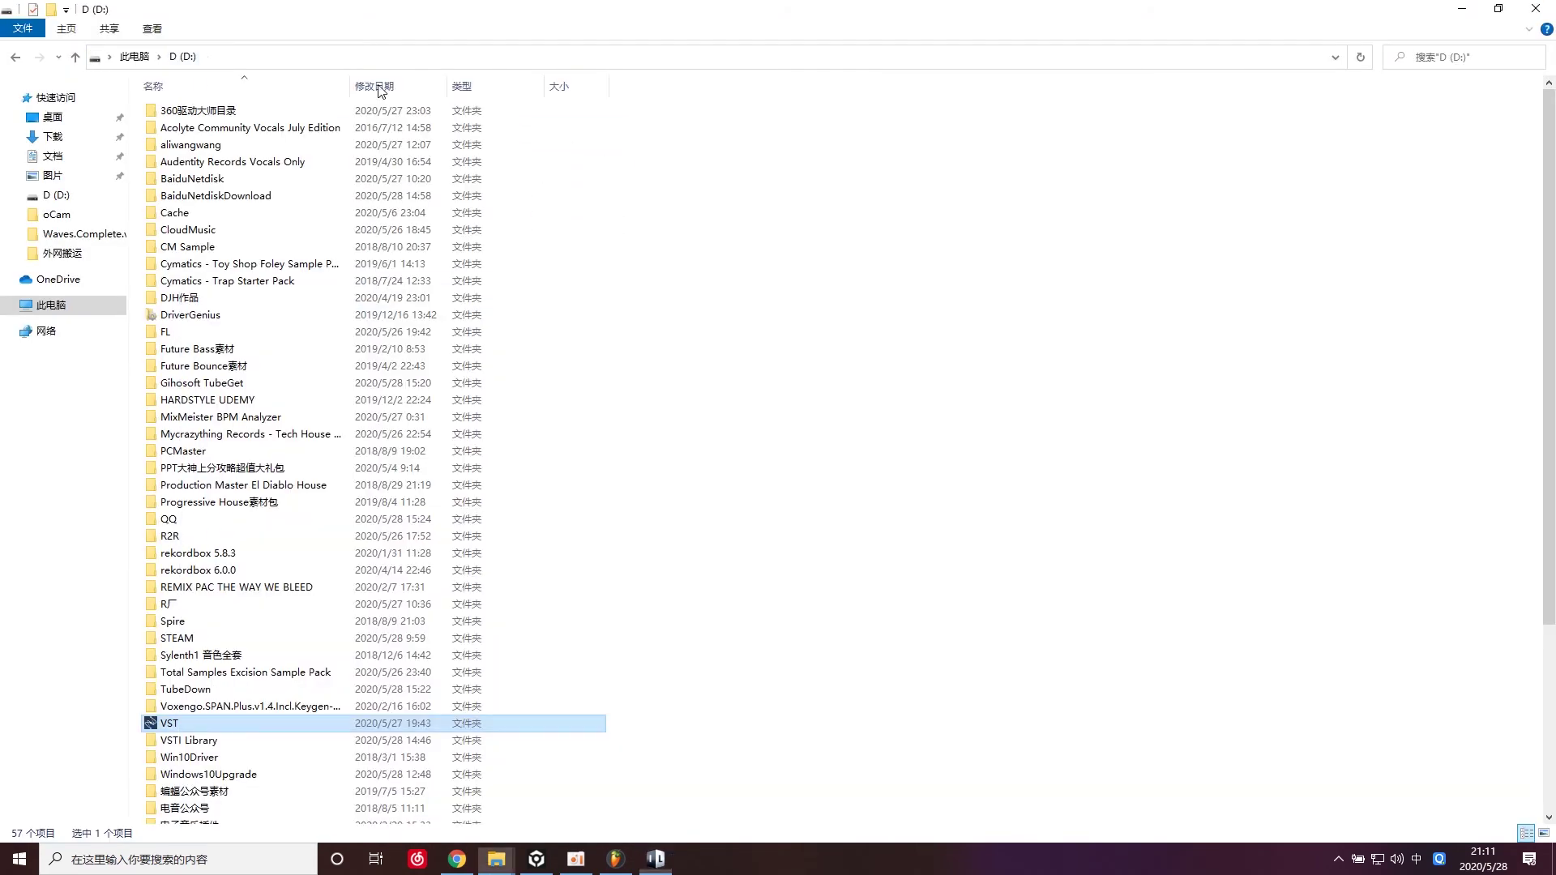
{"action": "left_click", "coordinate": [135, 56]}
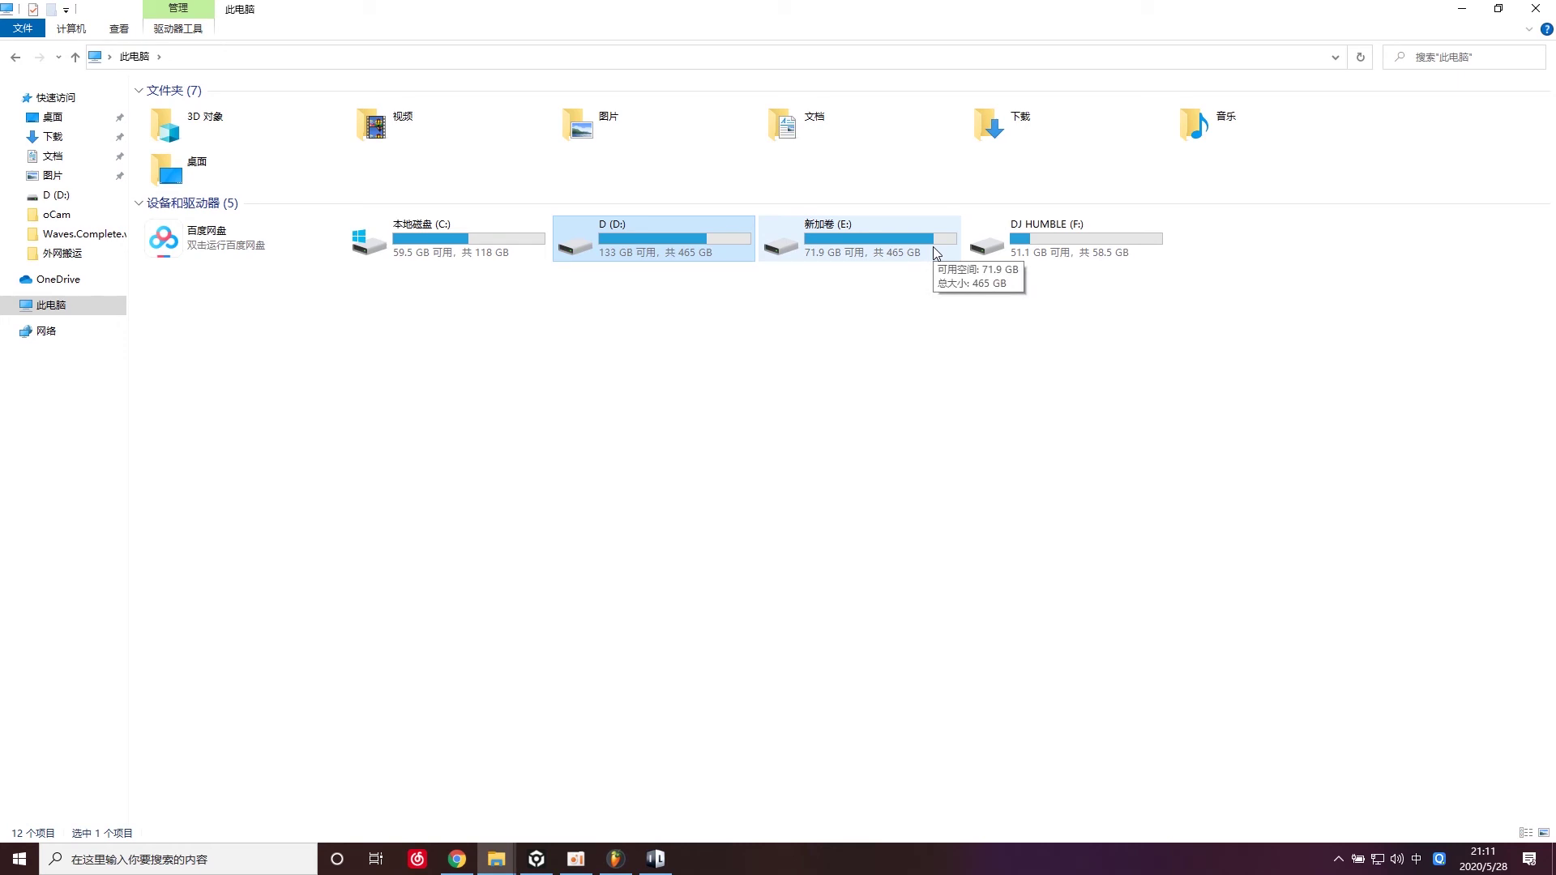
Step: Open the VST folder on drive D and examine its 32 and 64 subfolders and the plugin files
{"action": "double_click", "coordinate": [655, 245]}
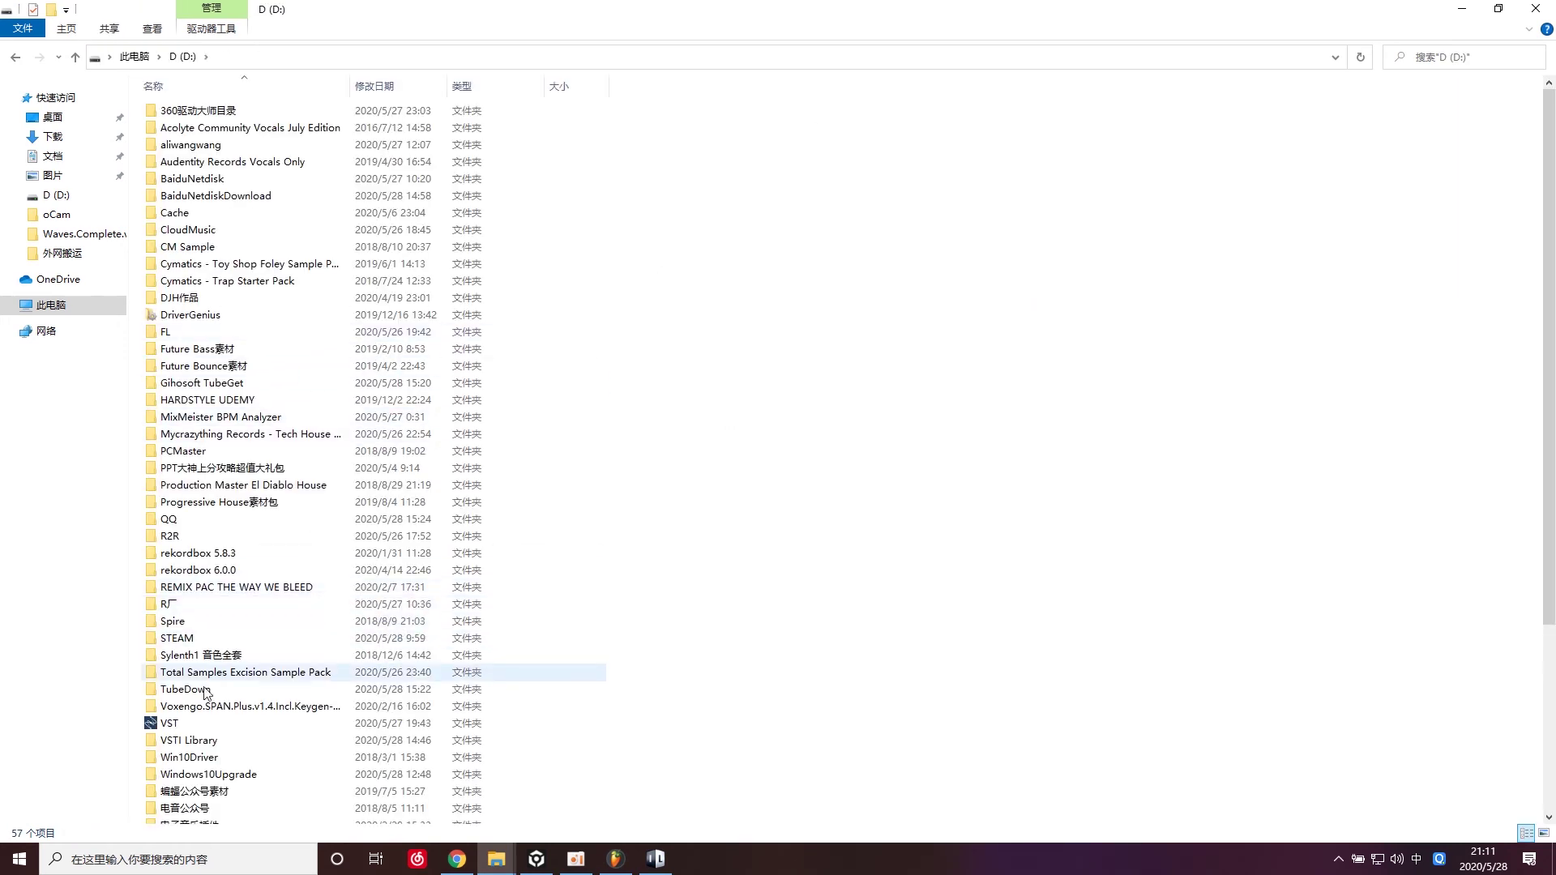
{"action": "double_click", "coordinate": [184, 729]}
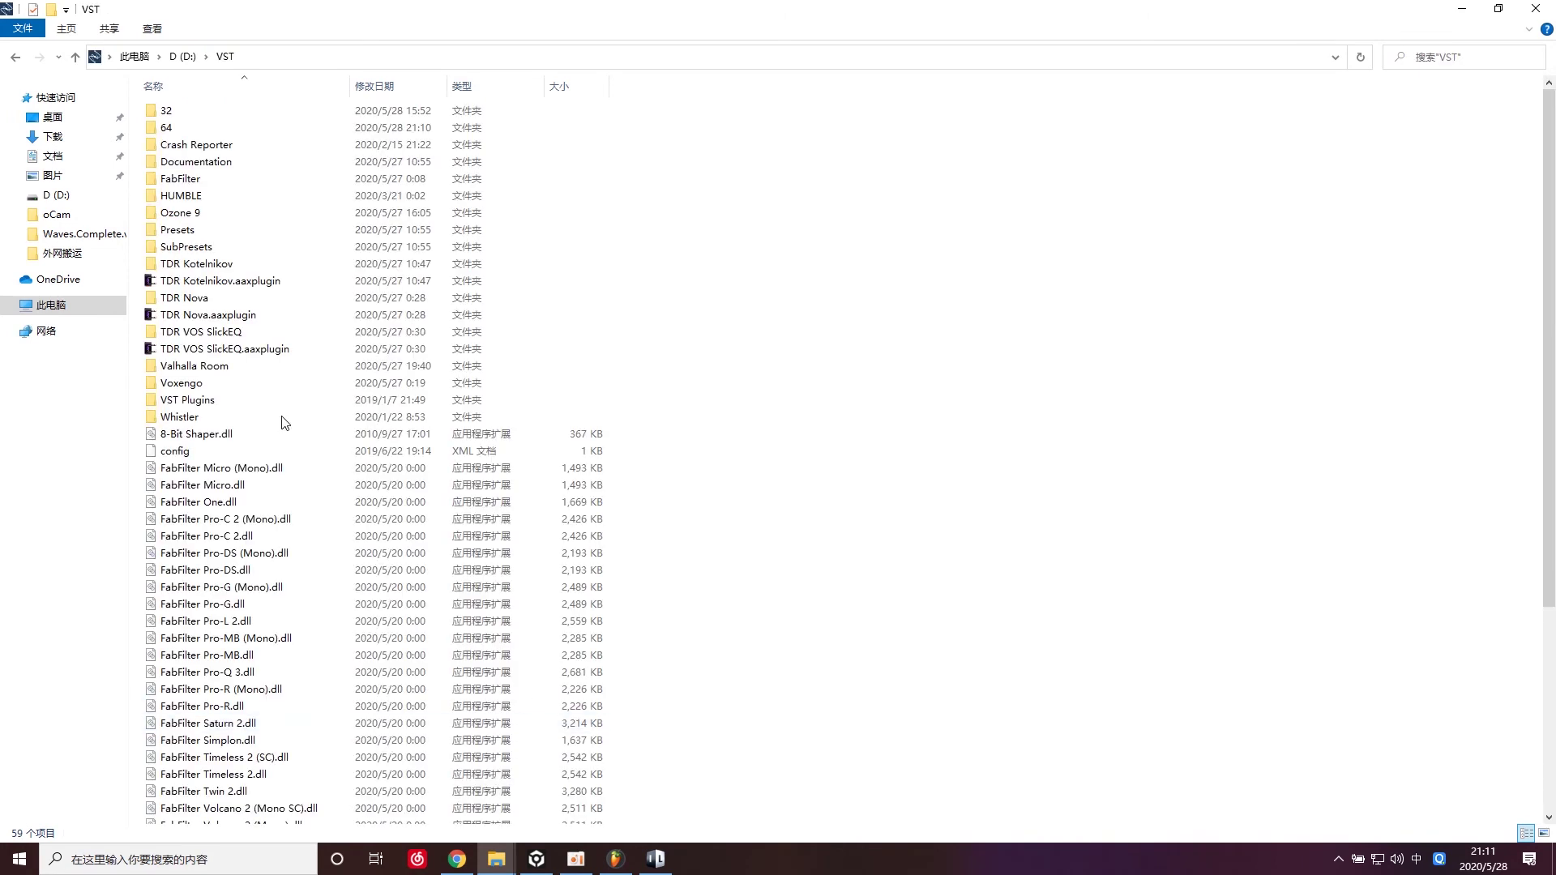
{"action": "left_click", "coordinate": [197, 109]}
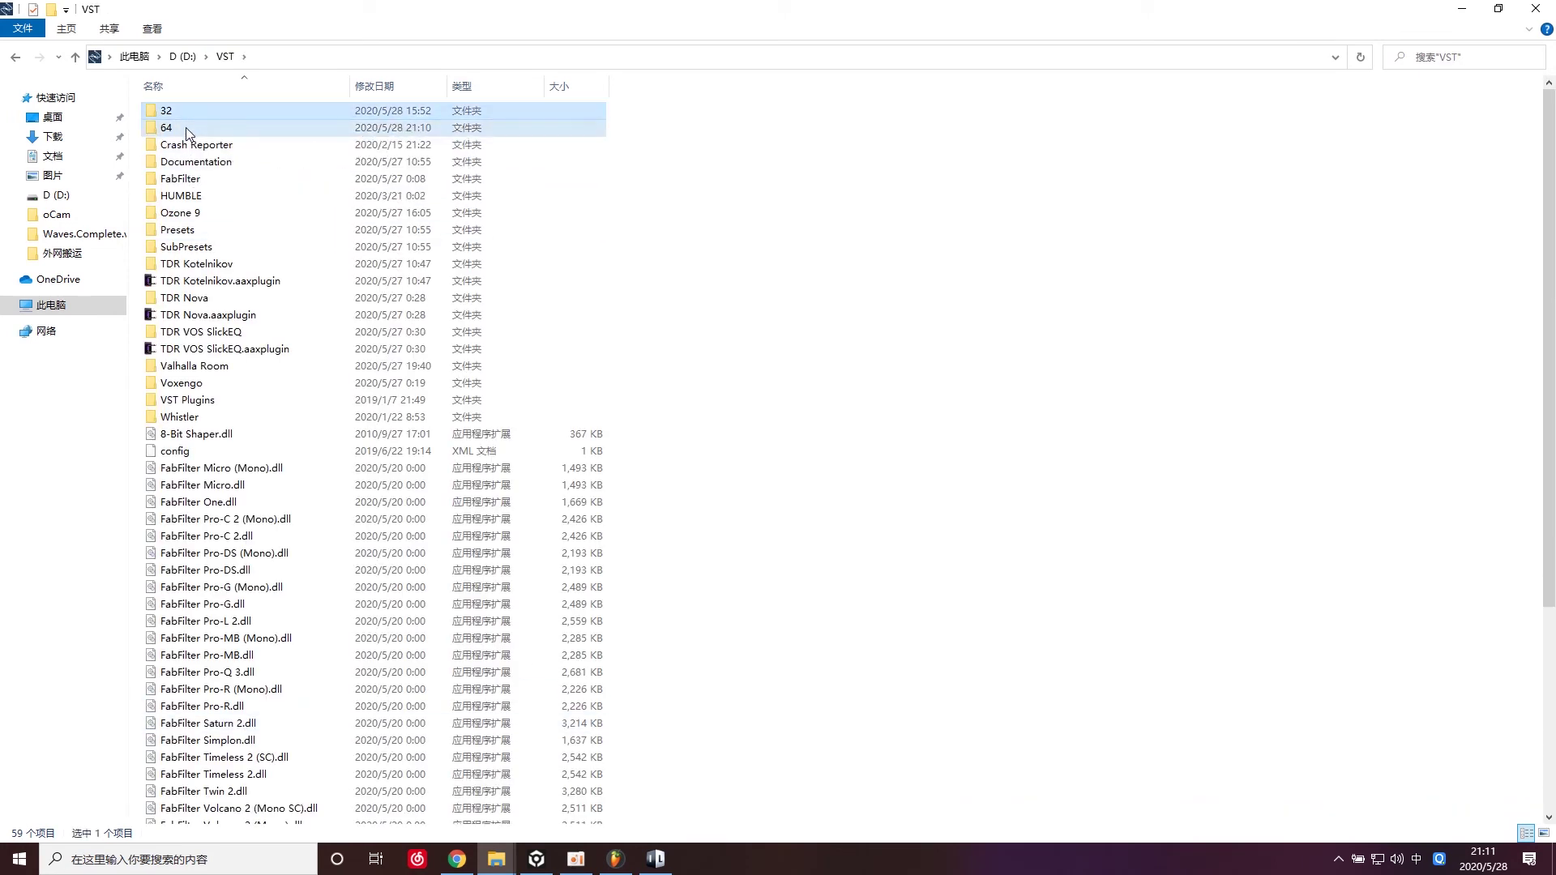
{"action": "left_click", "coordinate": [186, 128]}
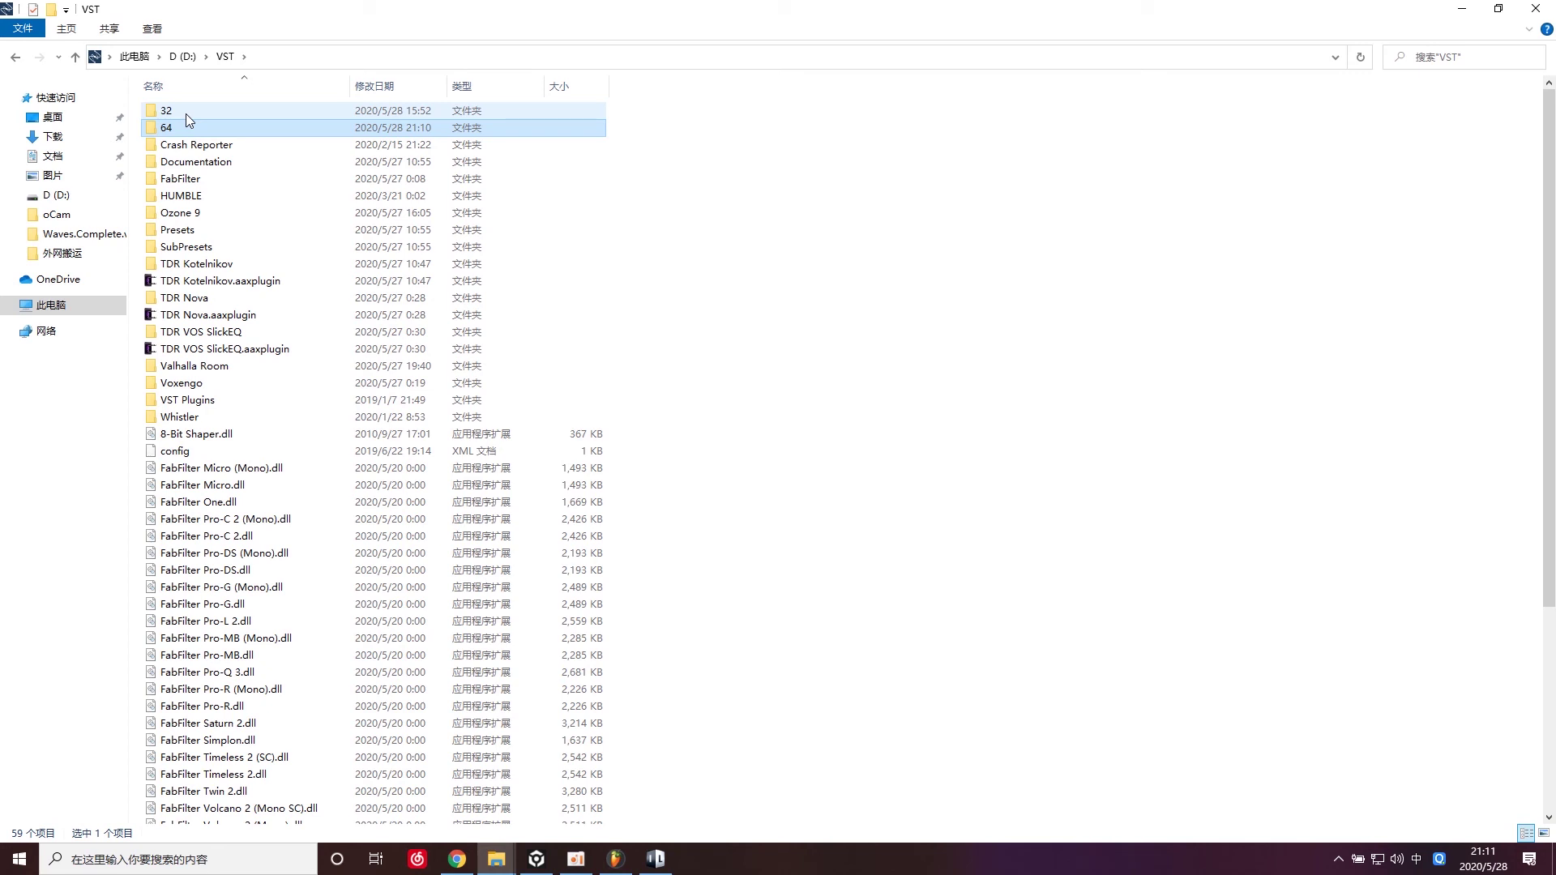
{"action": "left_click", "coordinate": [1170, 608]}
{"action": "scroll", "coordinate": [998, 736], "scroll_direction": "down", "scroll_amount": 4}
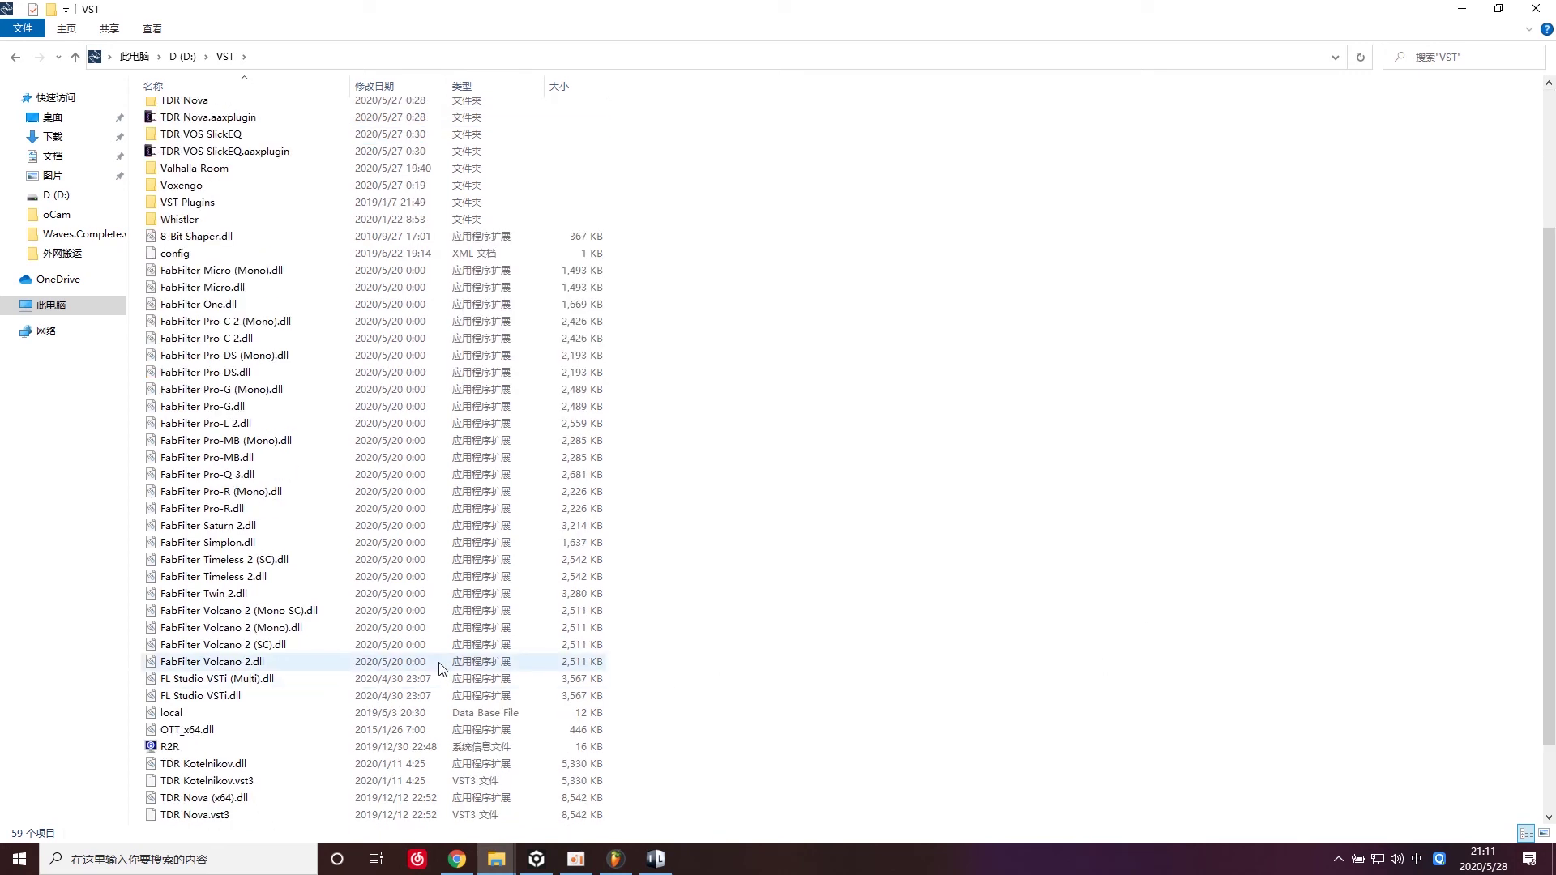
Step: Examine the Ozone 9 and FabFilter subfolders inside the VST folder on drive D and return to the VST folder
{"action": "left_click", "coordinate": [183, 56]}
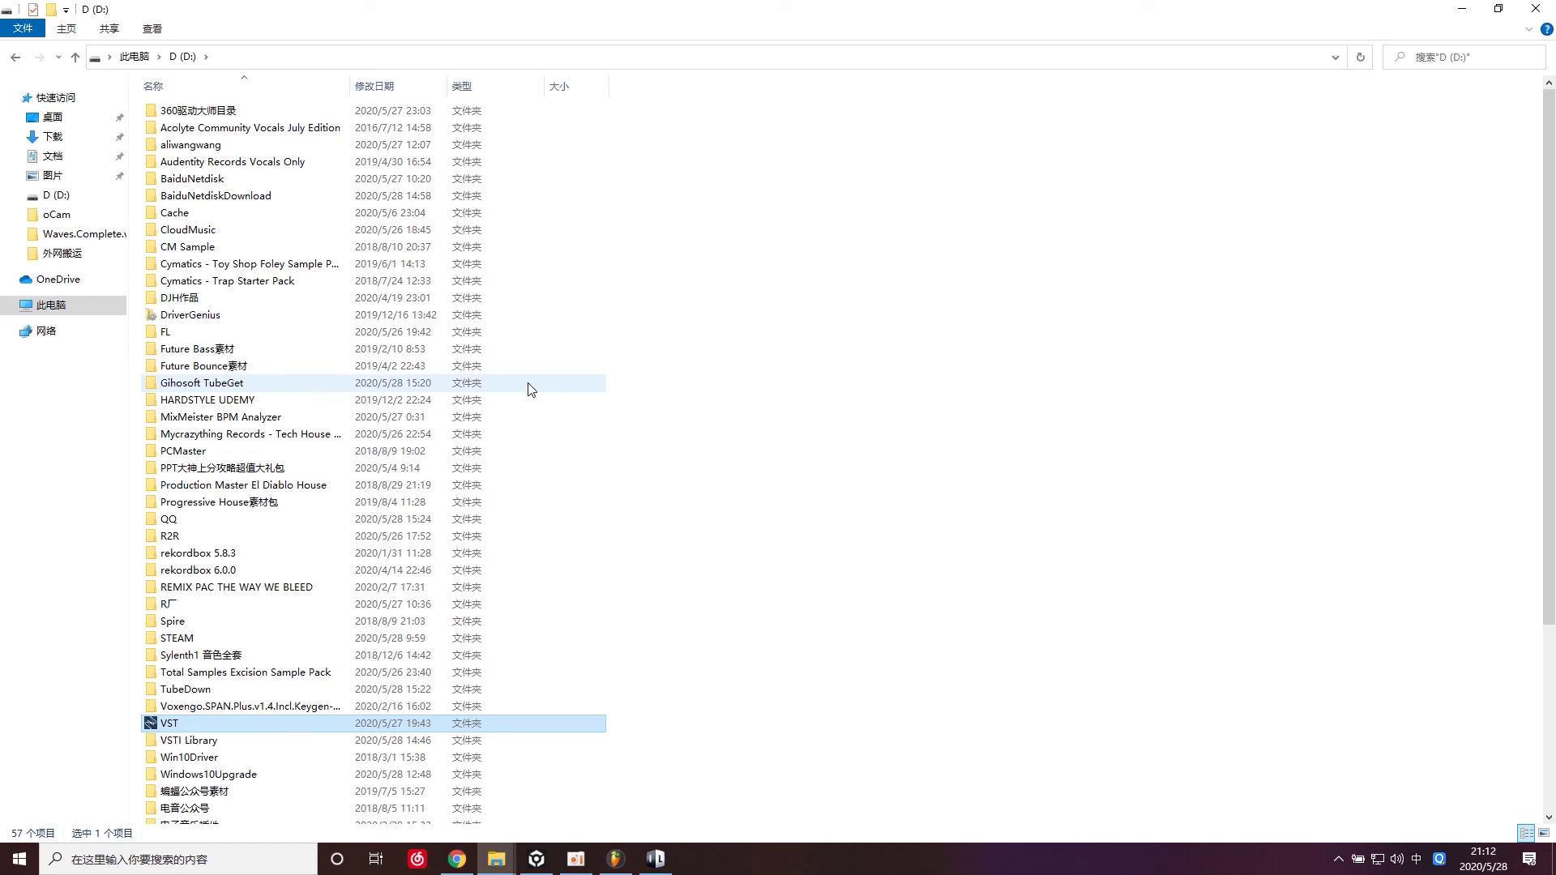
{"action": "double_click", "coordinate": [244, 723]}
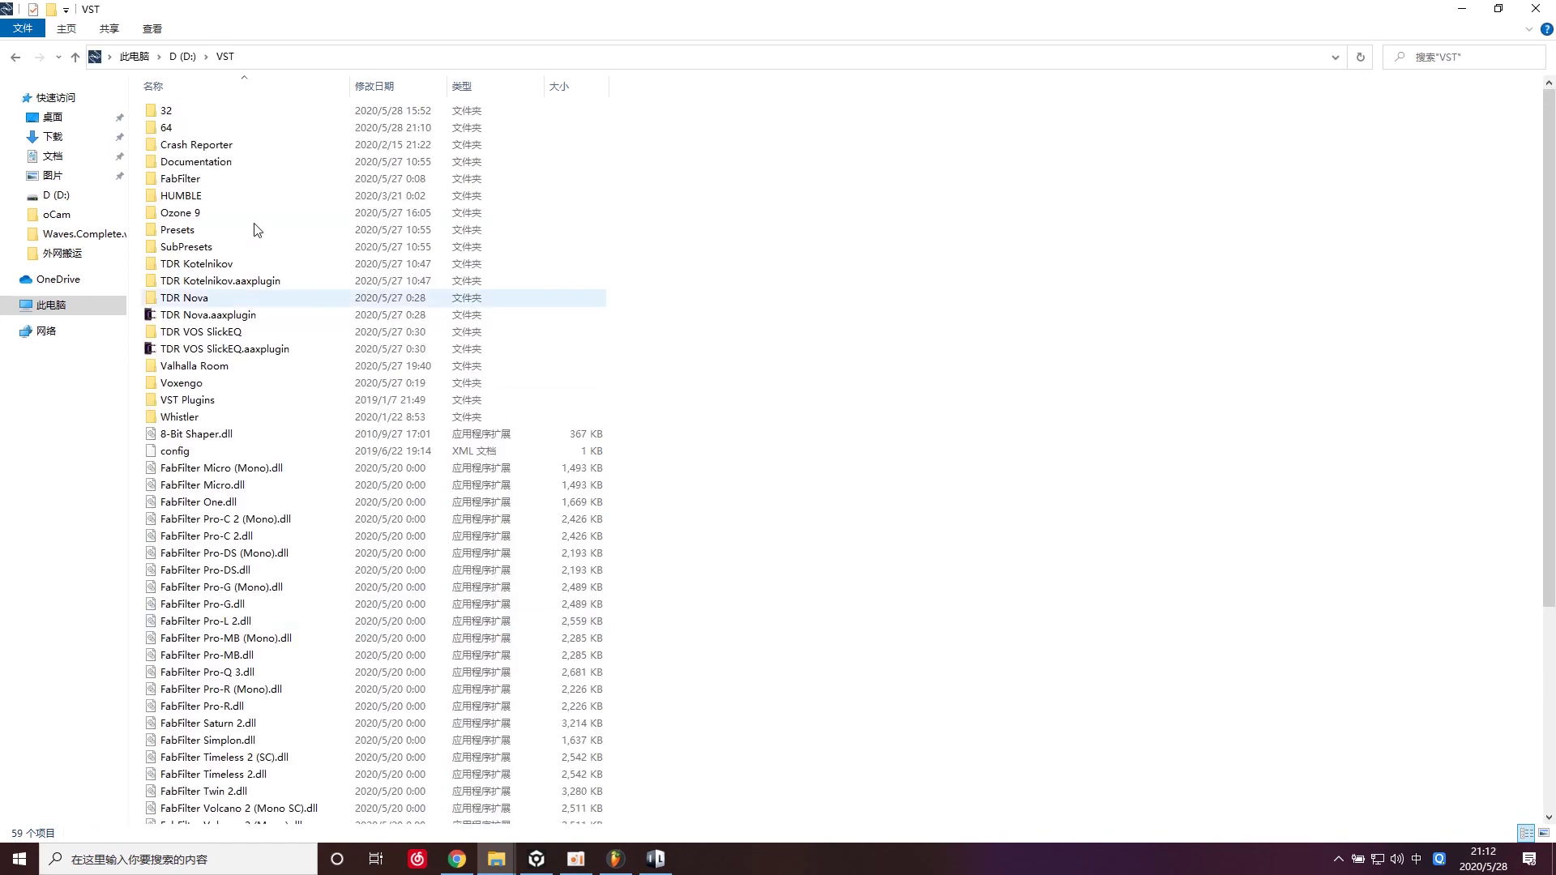
{"action": "double_click", "coordinate": [255, 214]}
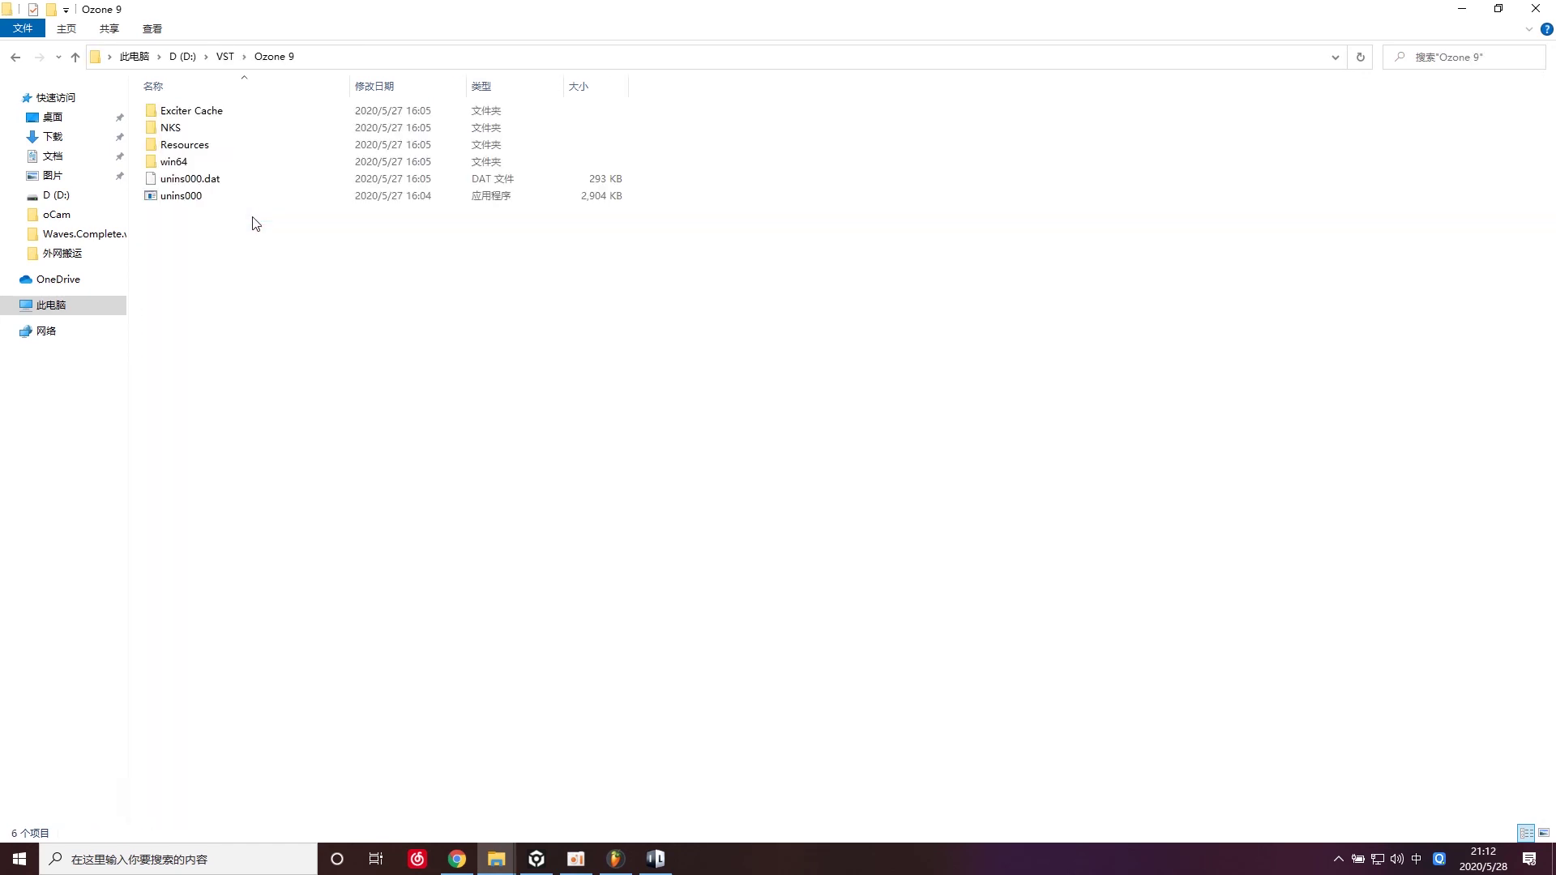
{"action": "left_click", "coordinate": [203, 196]}
{"action": "left_click", "coordinate": [224, 56]}
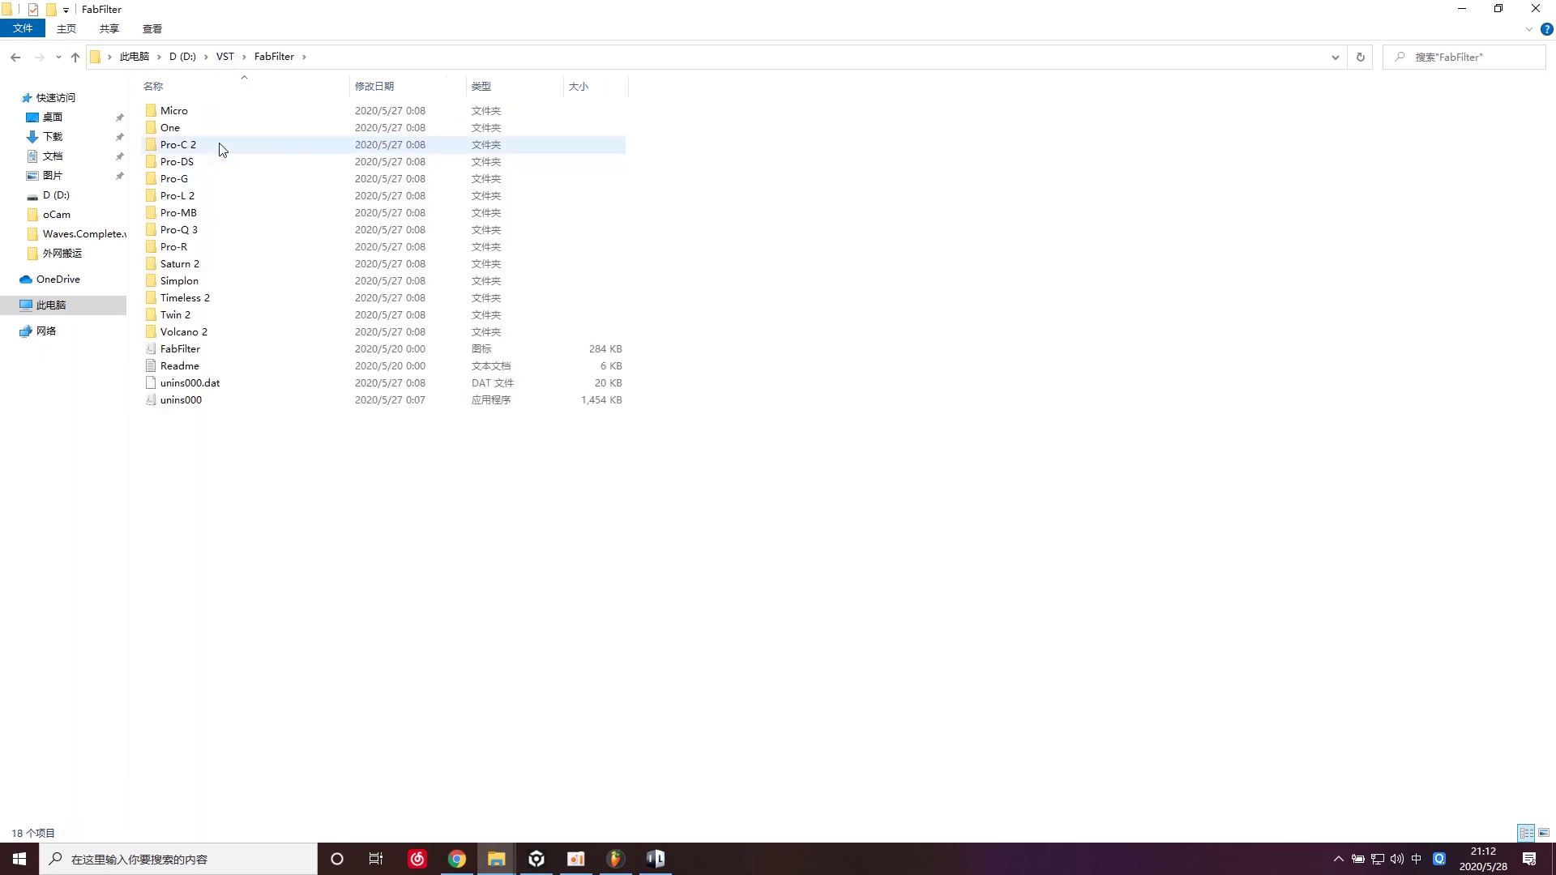
{"action": "left_click", "coordinate": [225, 57]}
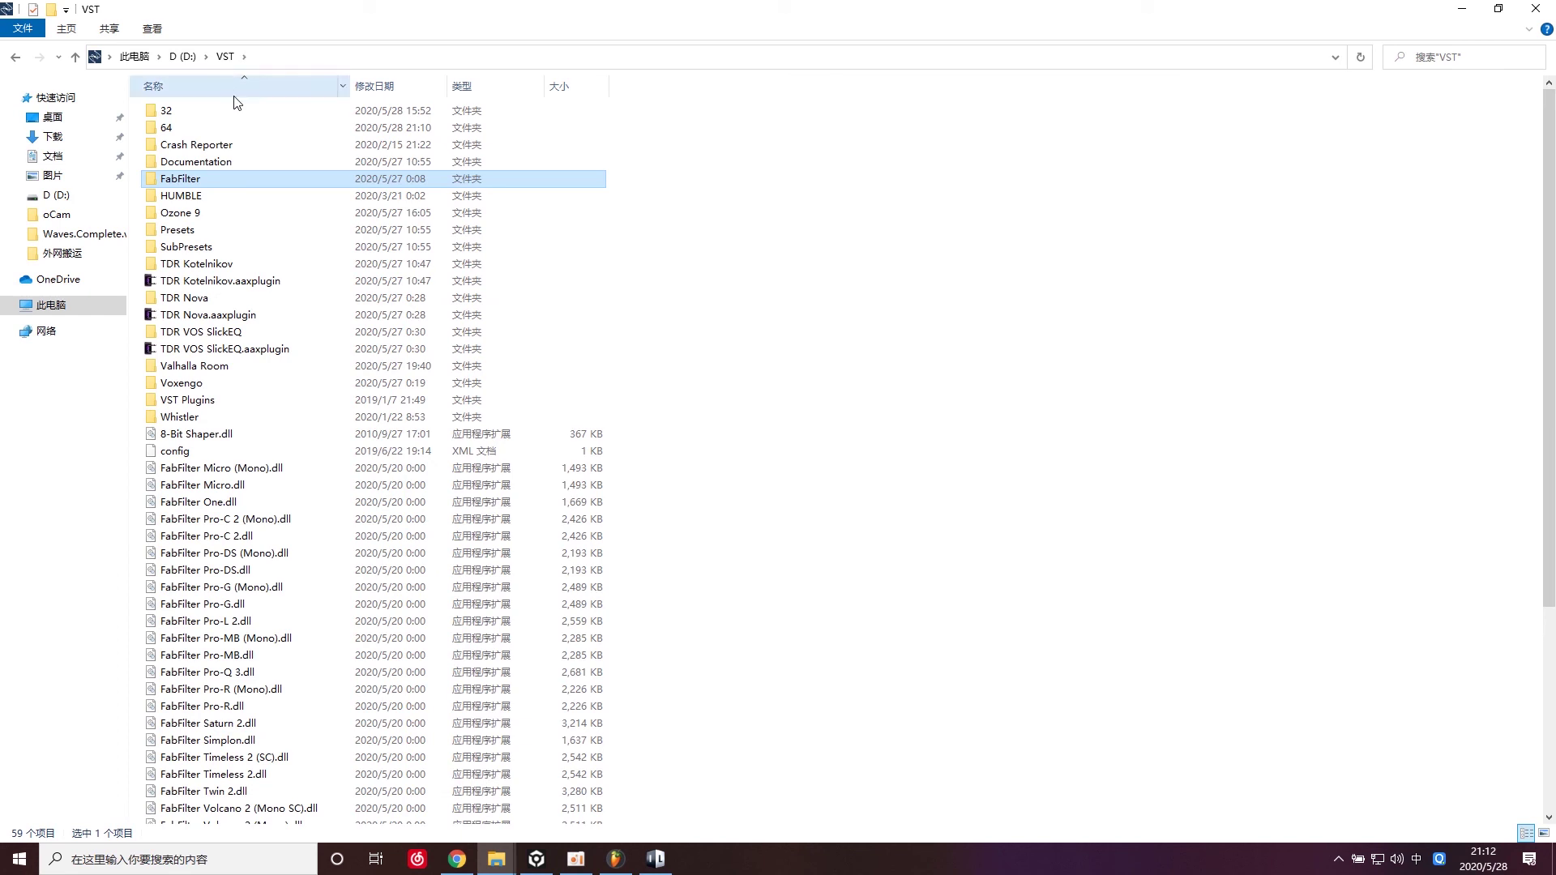
Step: Switch to FL Studio and open the plugin manager
{"action": "left_click", "coordinate": [630, 867]}
{"action": "left_click", "coordinate": [162, 16]}
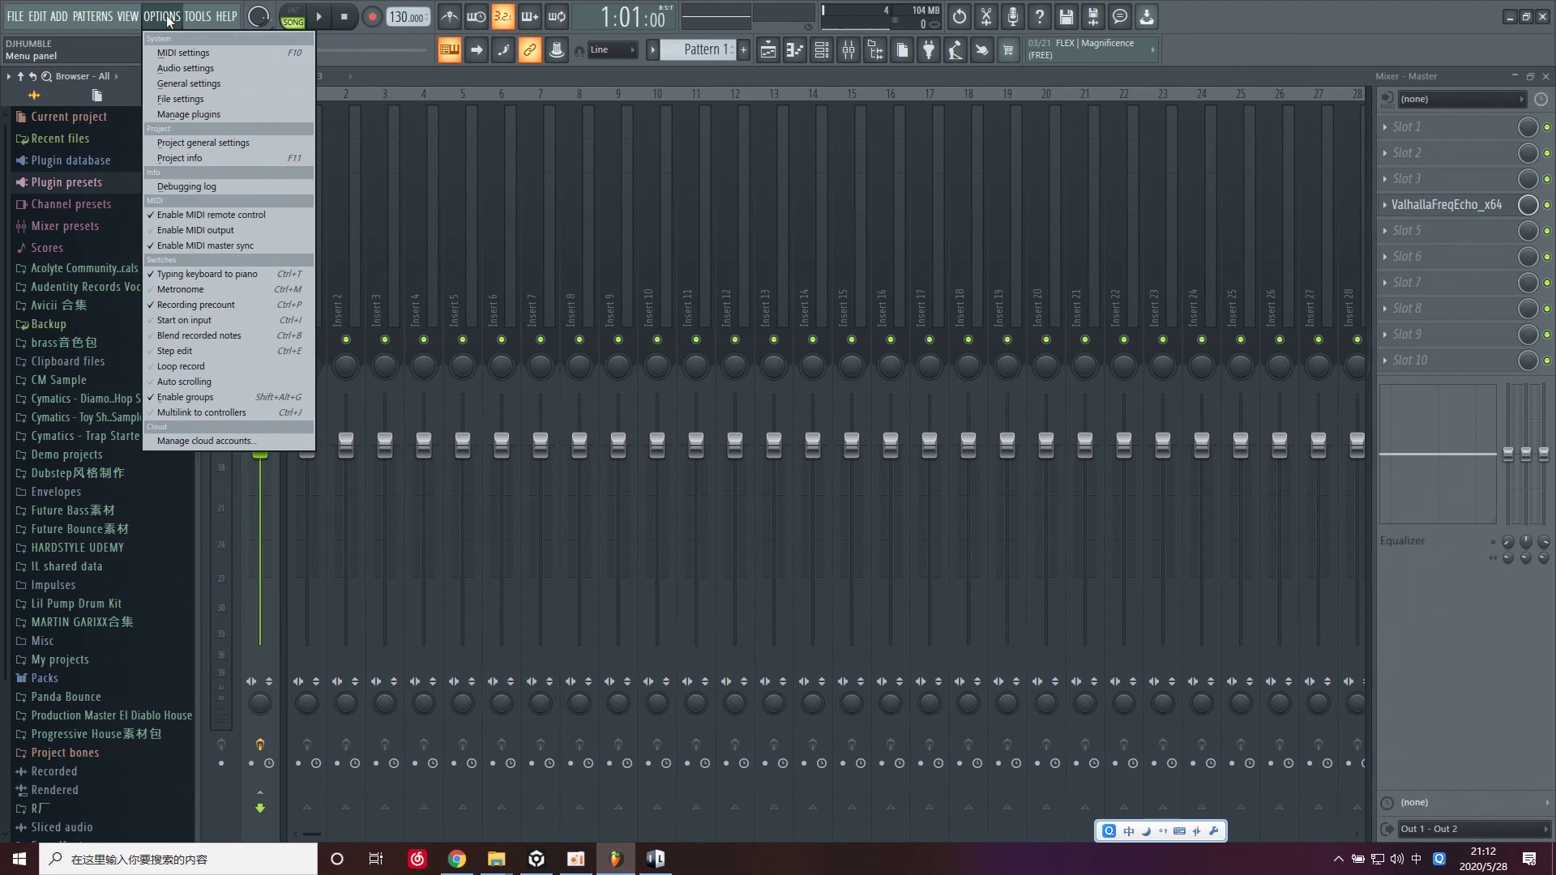
{"action": "left_click", "coordinate": [194, 115]}
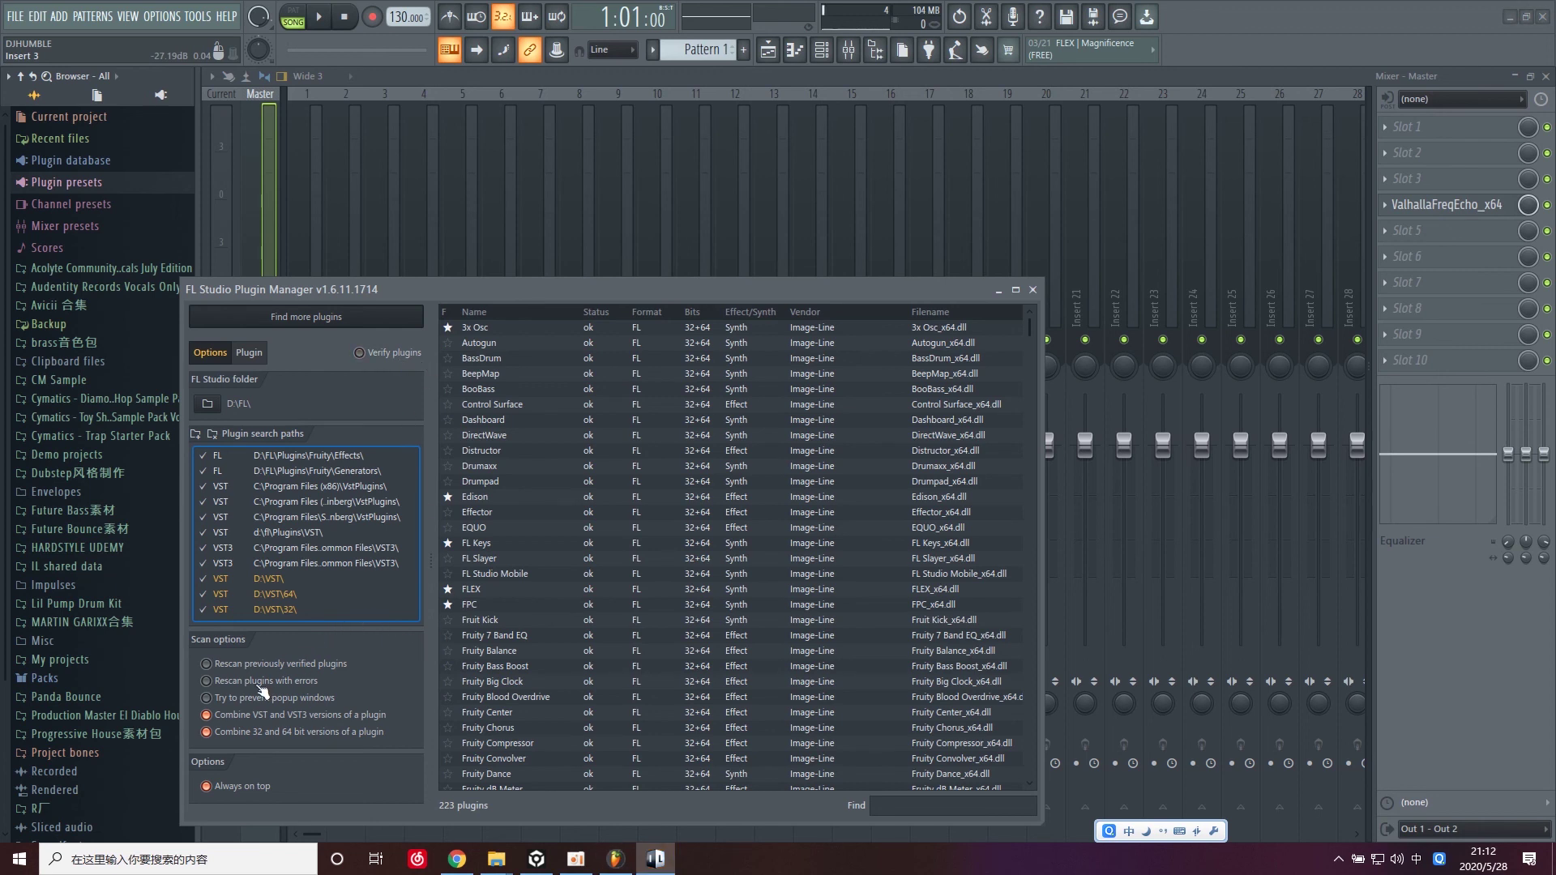
Step: Review the plugin search paths, selecting D:\VST\32, D:\VST, the Common Files VST3 folder and the d:\fl\Plugins\VST entry
{"action": "left_click", "coordinate": [260, 683]}
{"action": "left_click", "coordinate": [265, 611]}
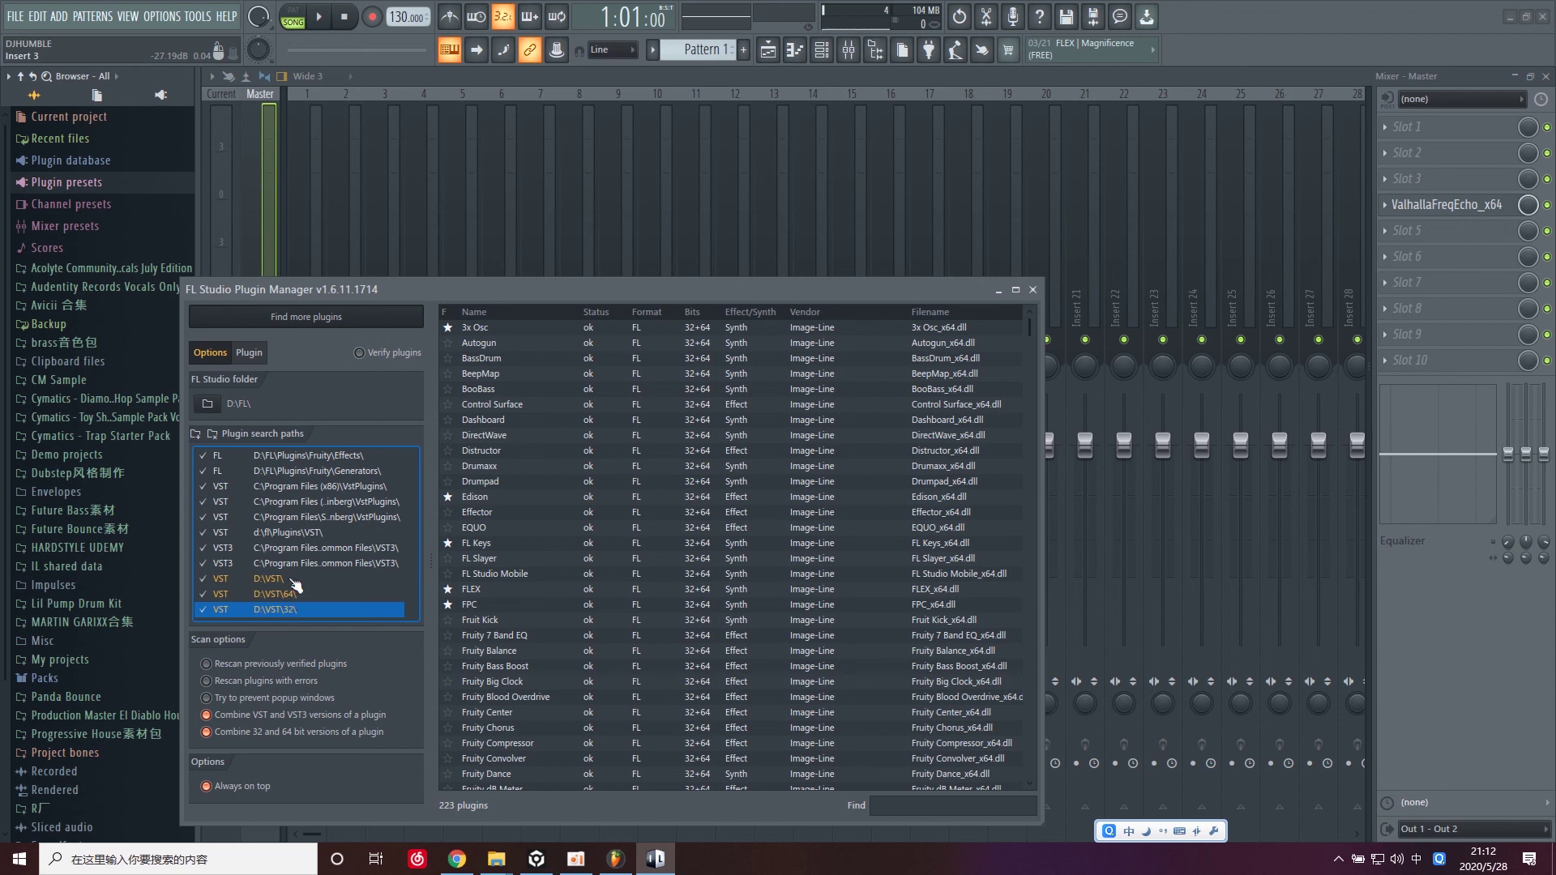
{"action": "left_click", "coordinate": [293, 582]}
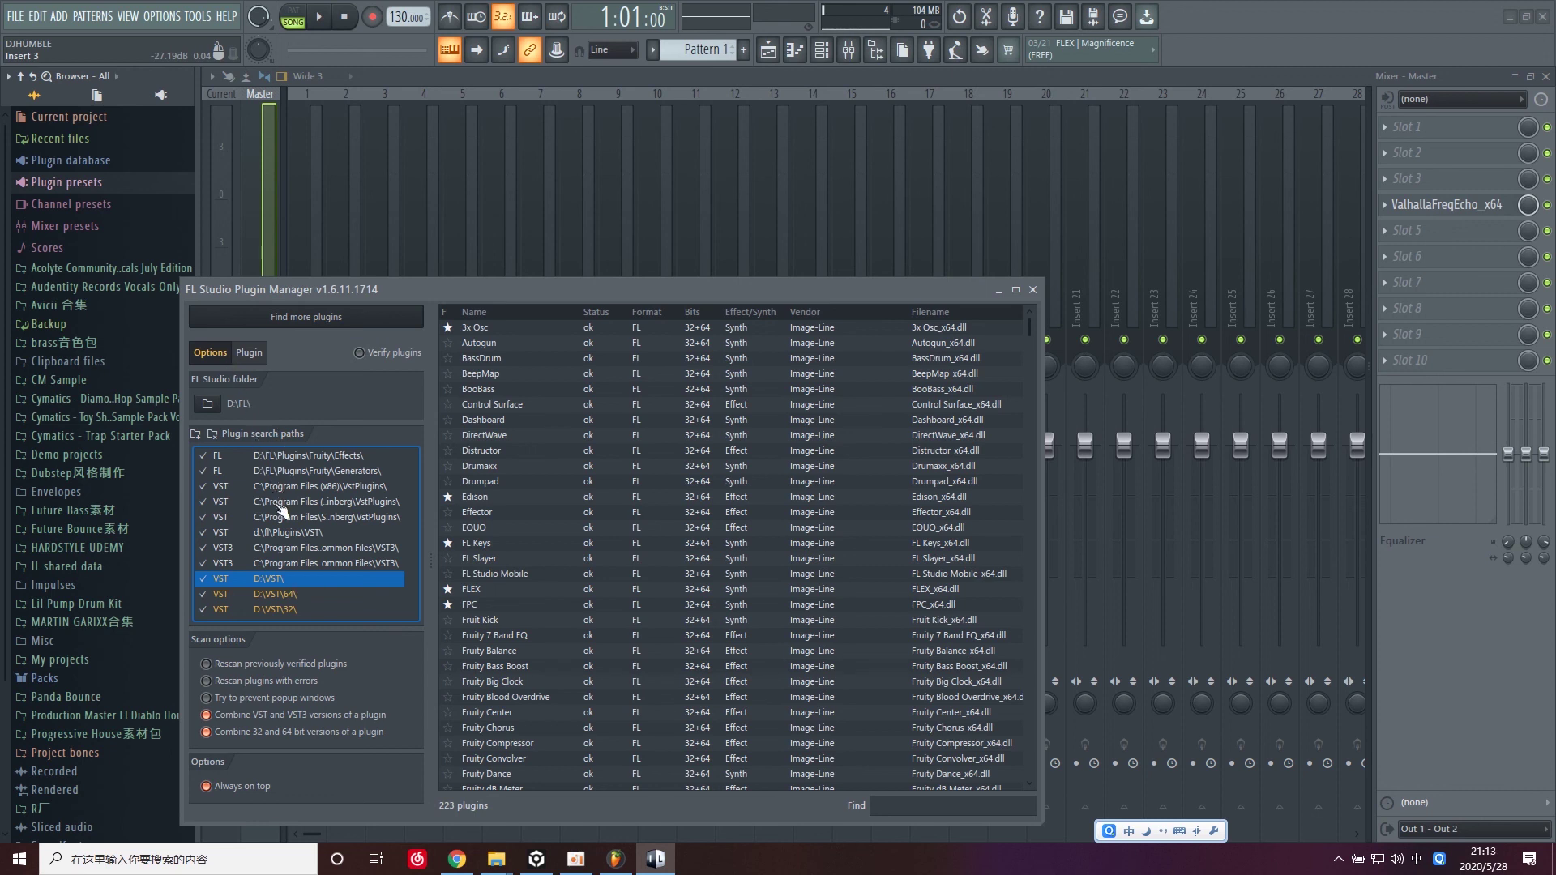
{"action": "left_click", "coordinate": [243, 609]}
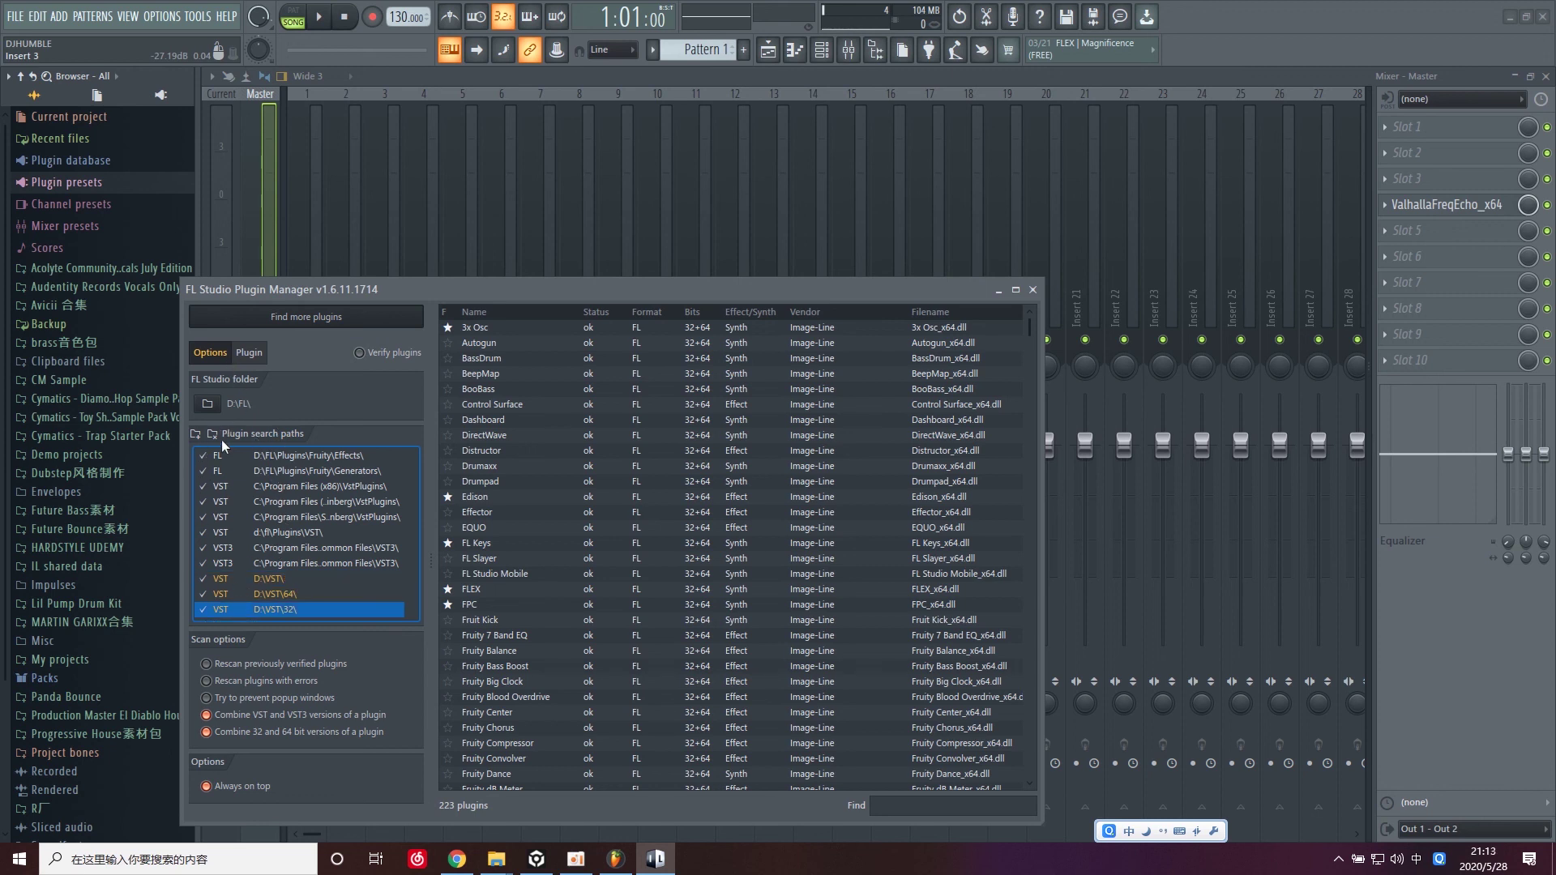
{"action": "left_click", "coordinate": [342, 565]}
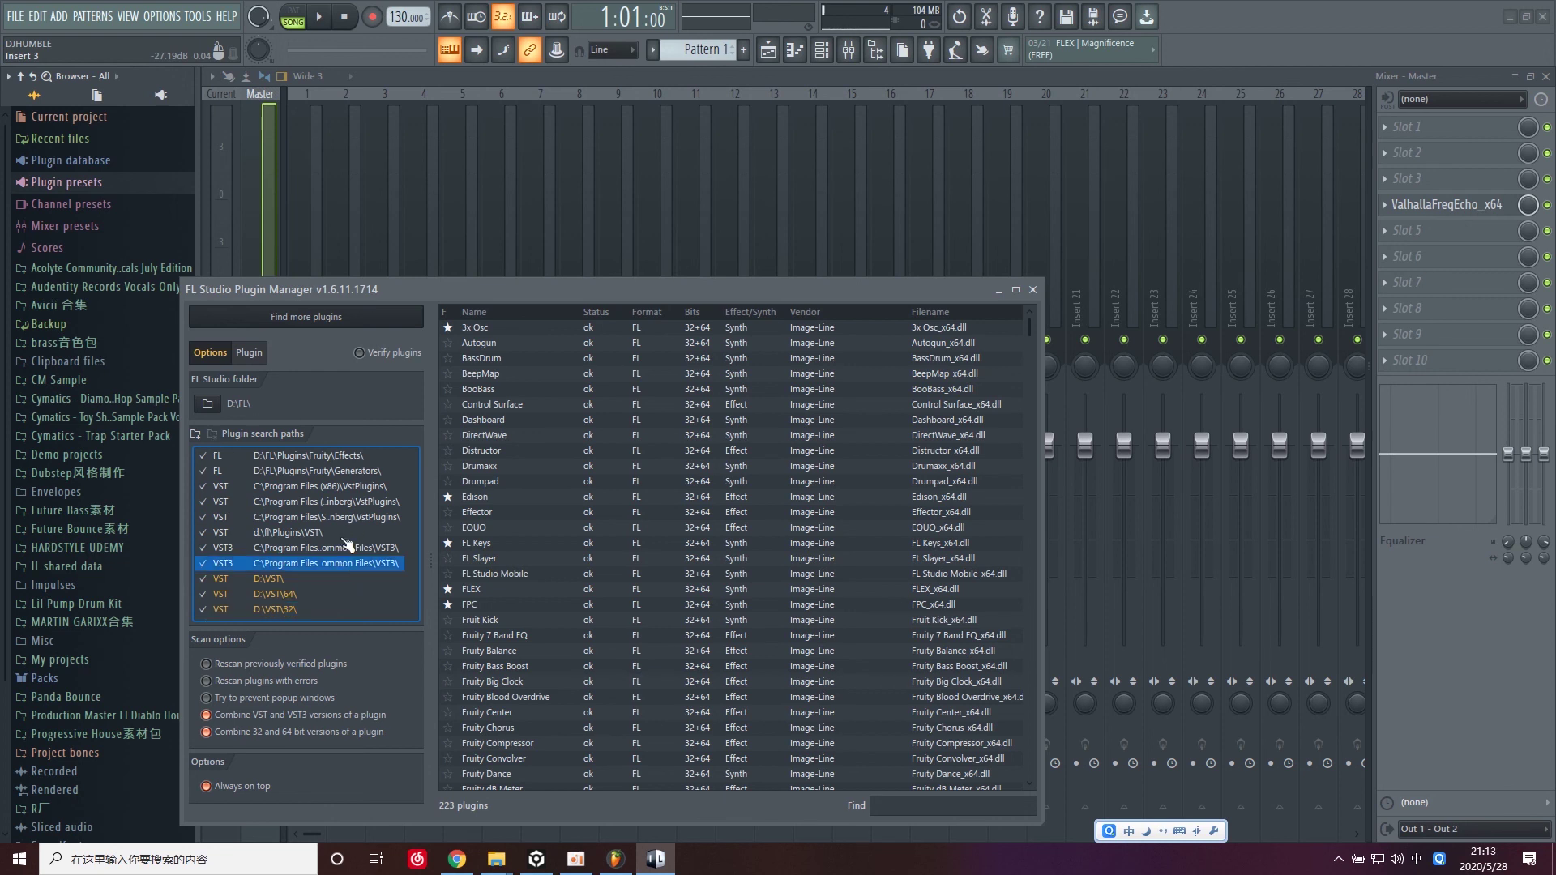
{"action": "left_click", "coordinate": [341, 534]}
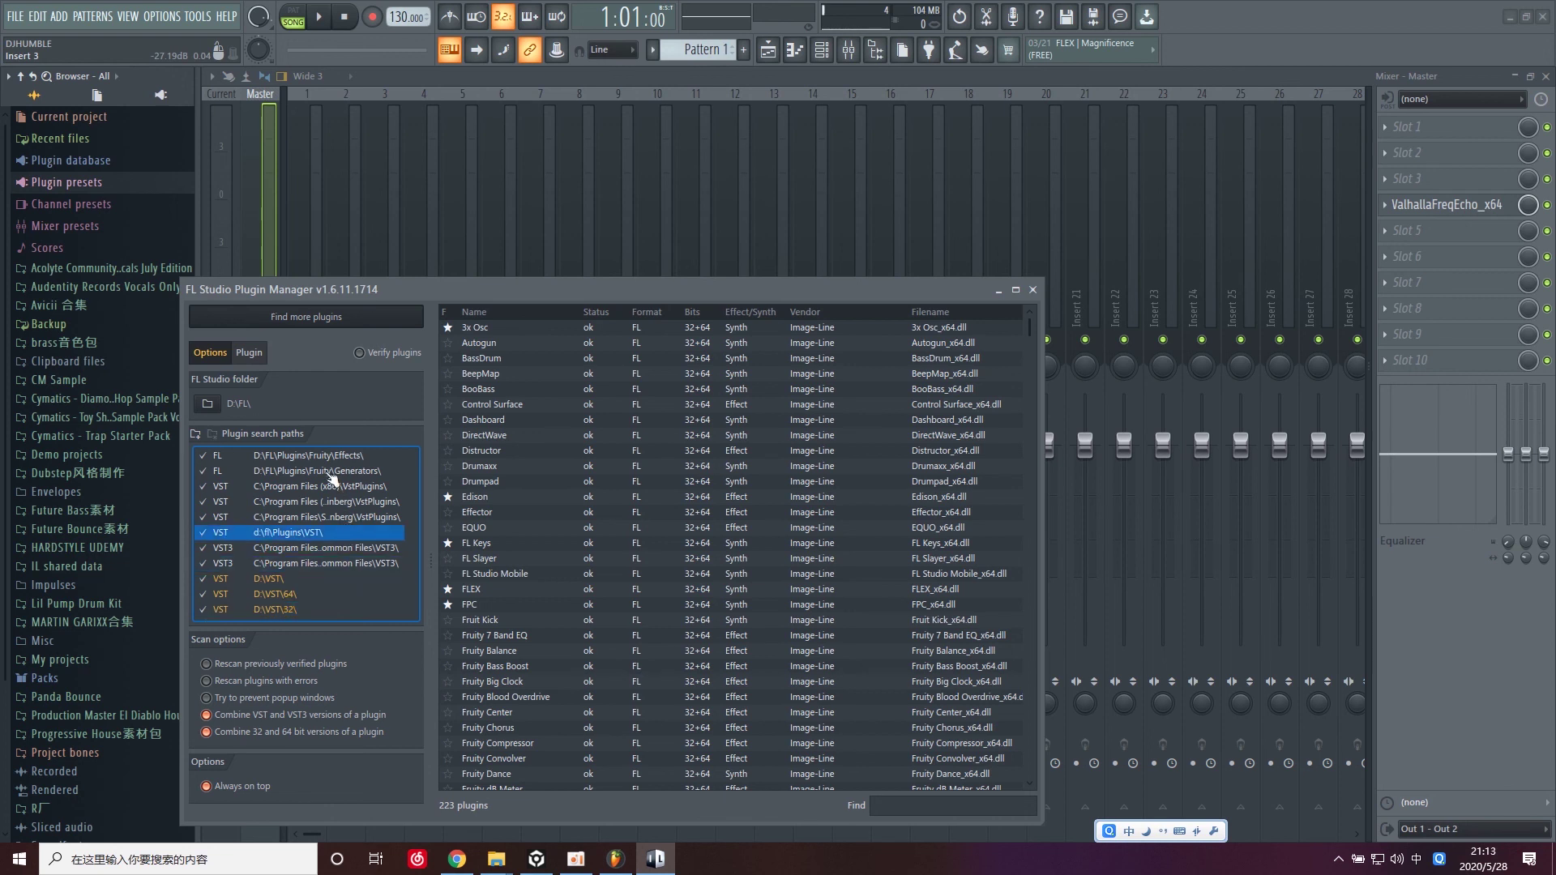